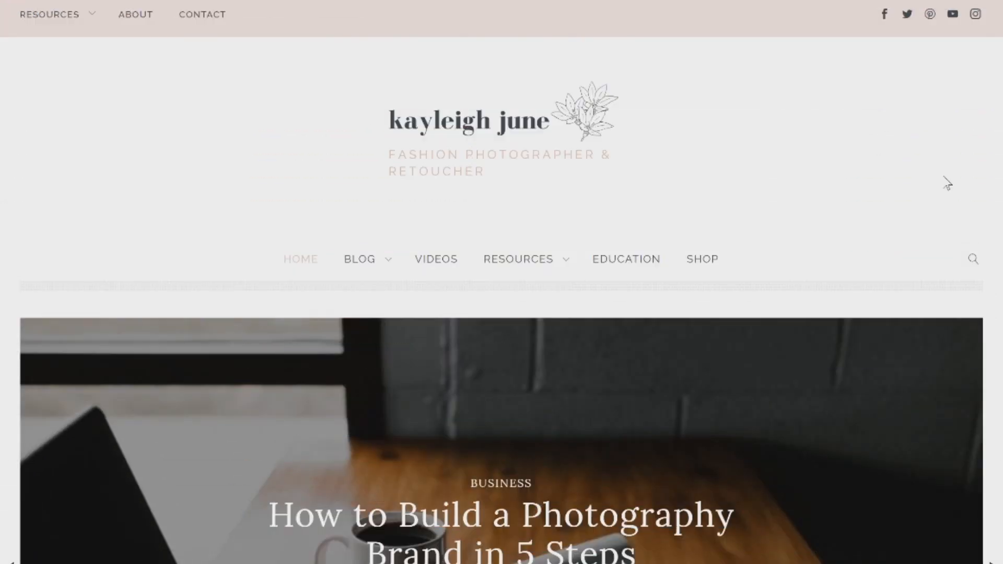
# Browse the photography blog's home page from the featured post through the categories to the latest article
pyautogui.scroll(-8, 947, 183)
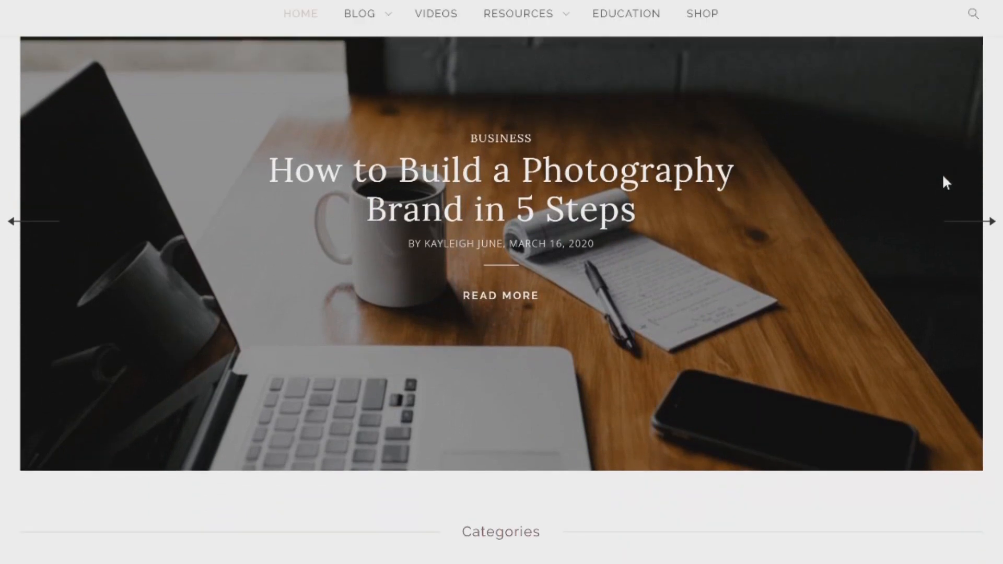
pyautogui.scroll(-7, 948, 183)
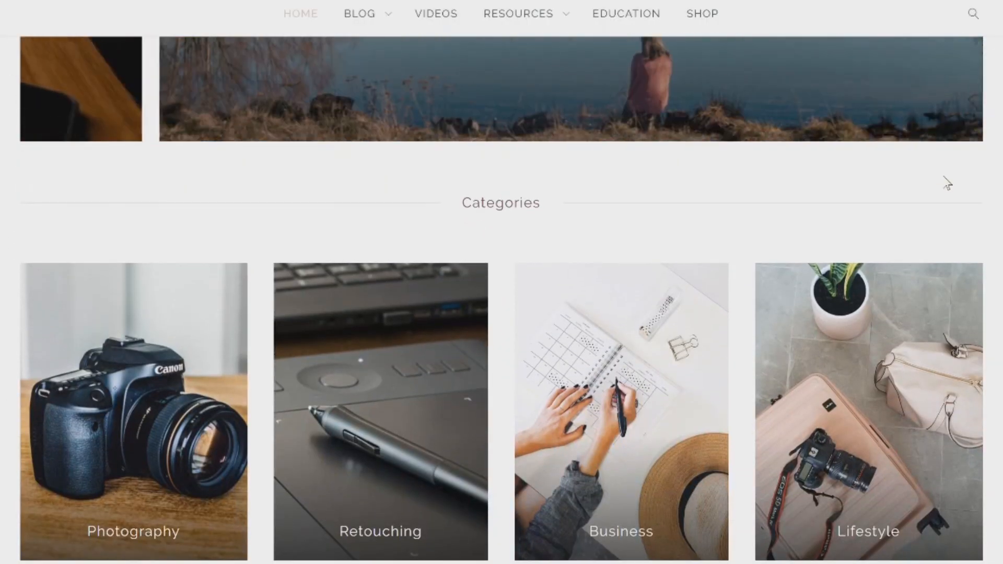
pyautogui.scroll(-9, 946, 183)
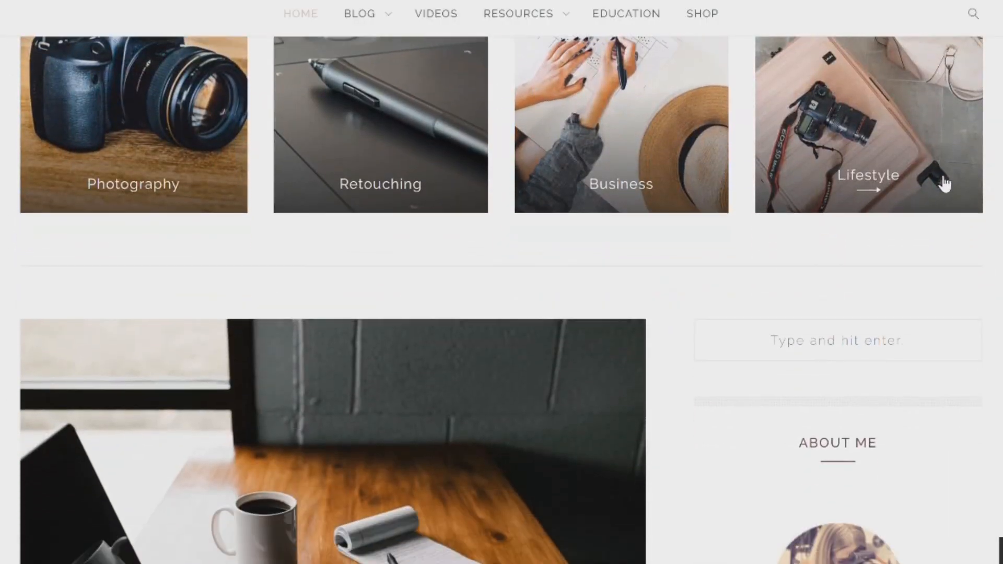
pyautogui.scroll(-1, 947, 183)
pyautogui.scroll(-1, 947, 183)
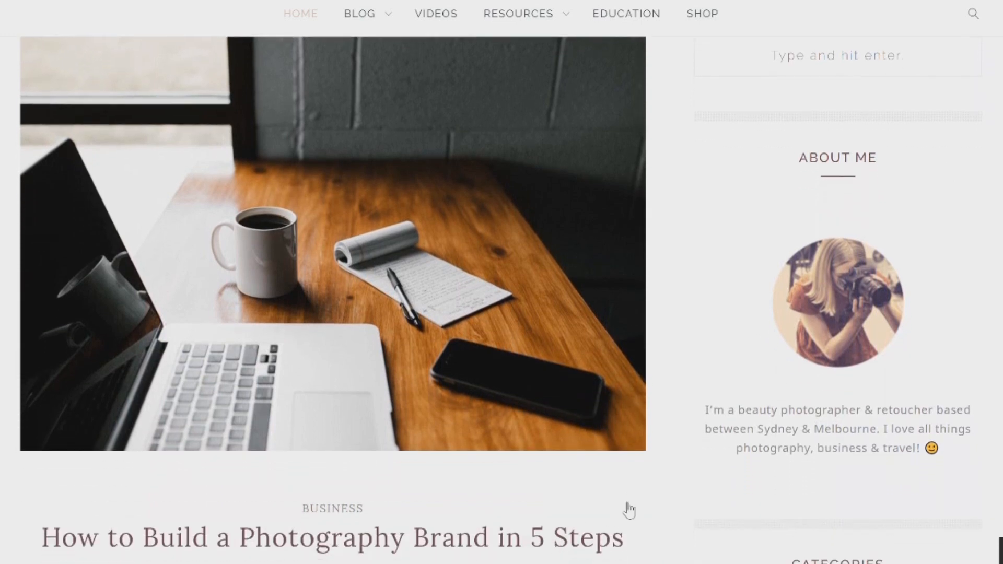
# Open the article "How to Build a Photography Brand in 5 Steps" and read through to its end
pyautogui.click(629, 510)
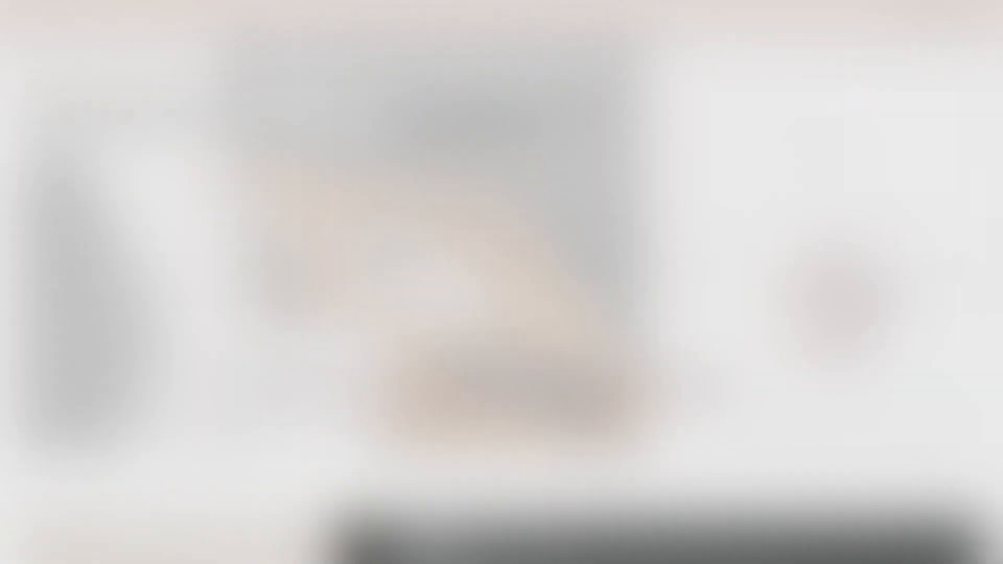
pyautogui.scroll(-9, 803, 369)
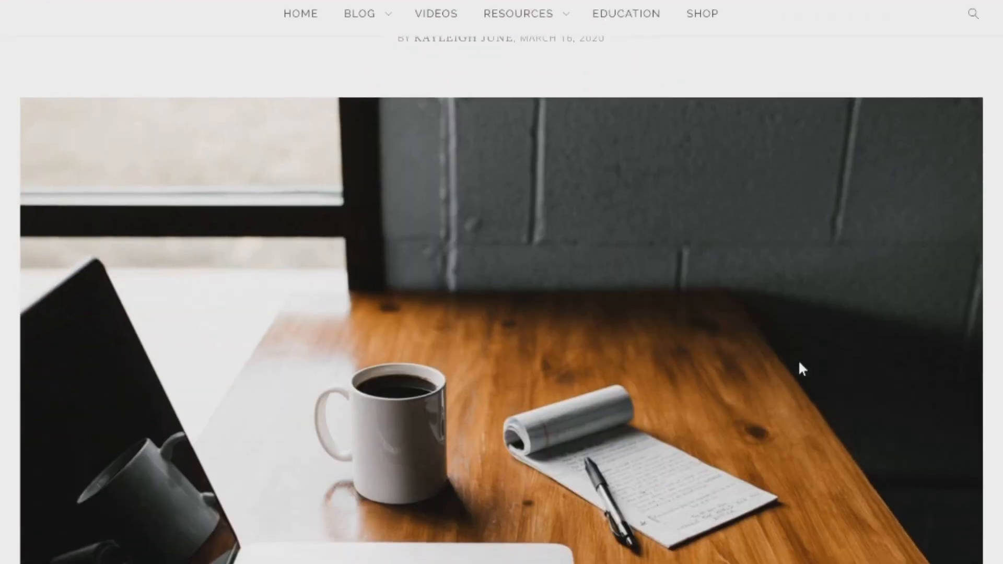
pyautogui.scroll(-19, 800, 364)
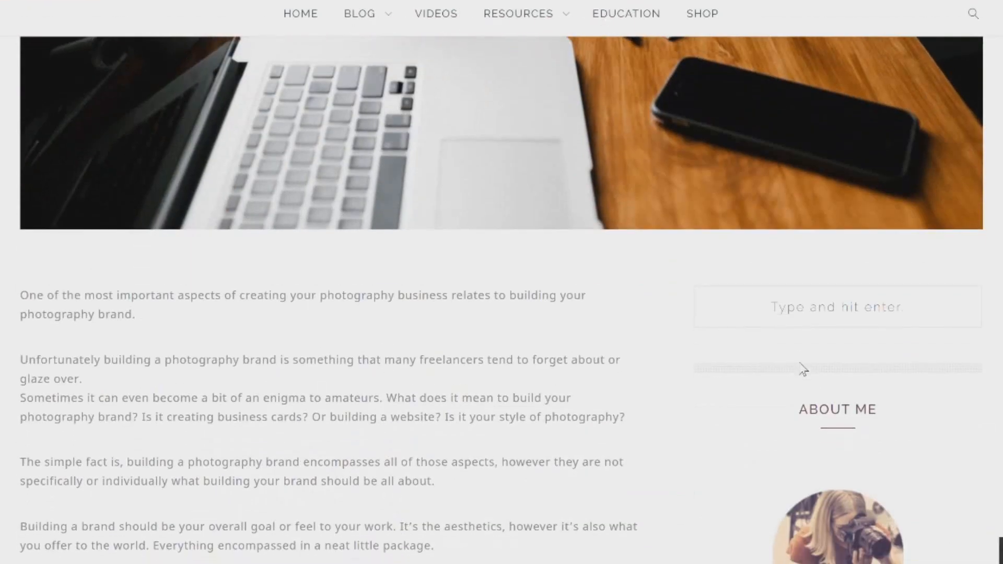
pyautogui.scroll(-8, 804, 369)
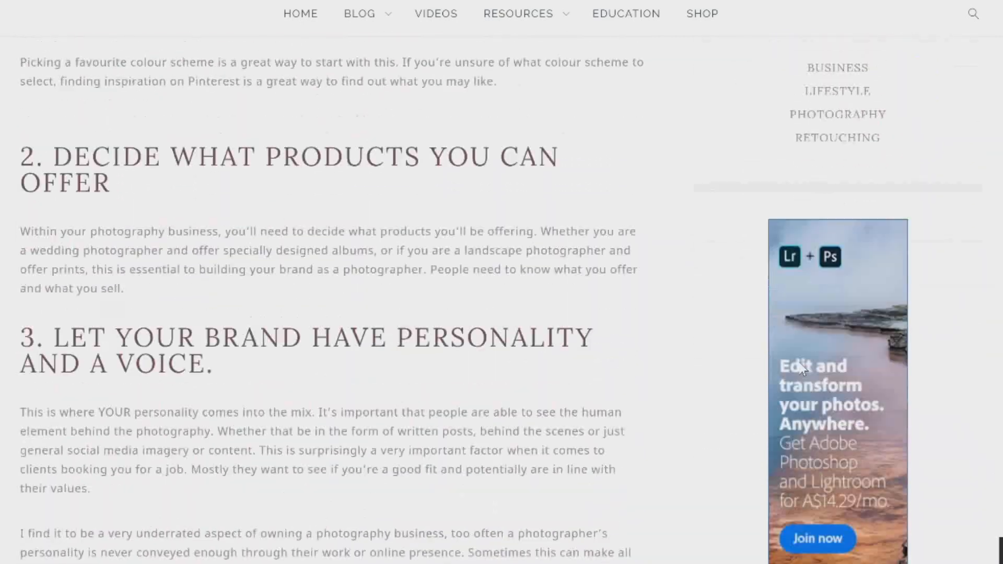
pyautogui.scroll(-11, 802, 369)
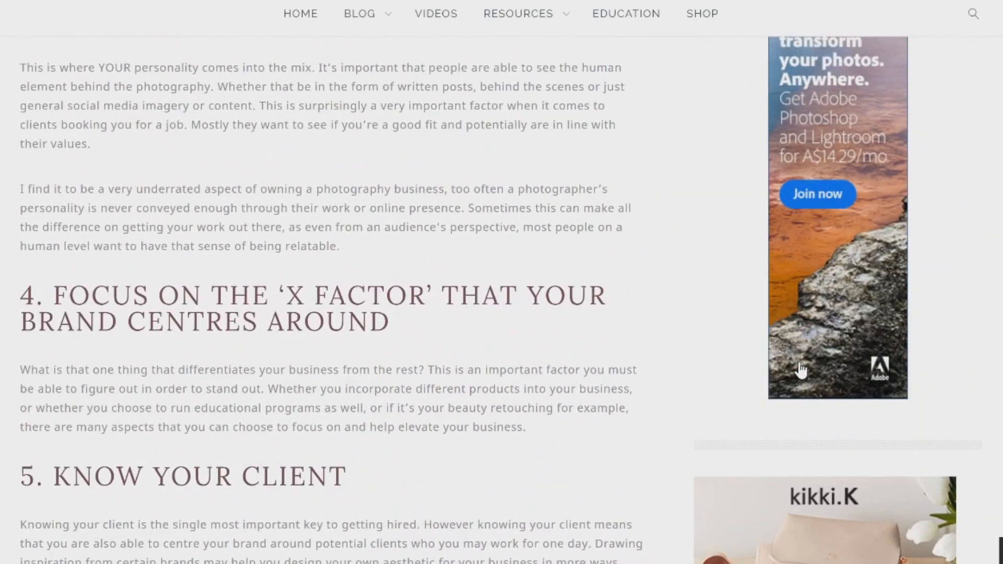
pyautogui.scroll(-4, 801, 370)
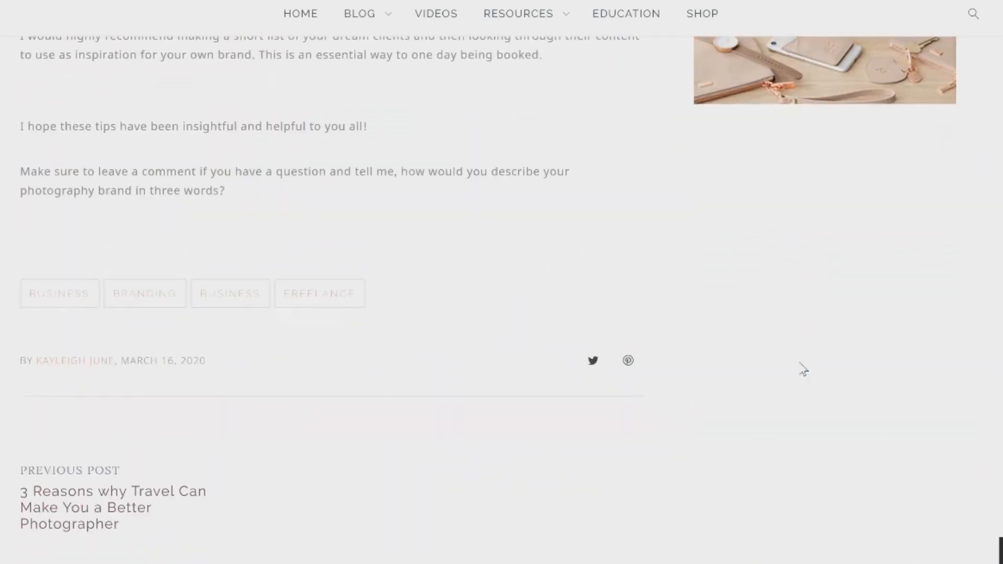
pyautogui.scroll(-4, 979, 329)
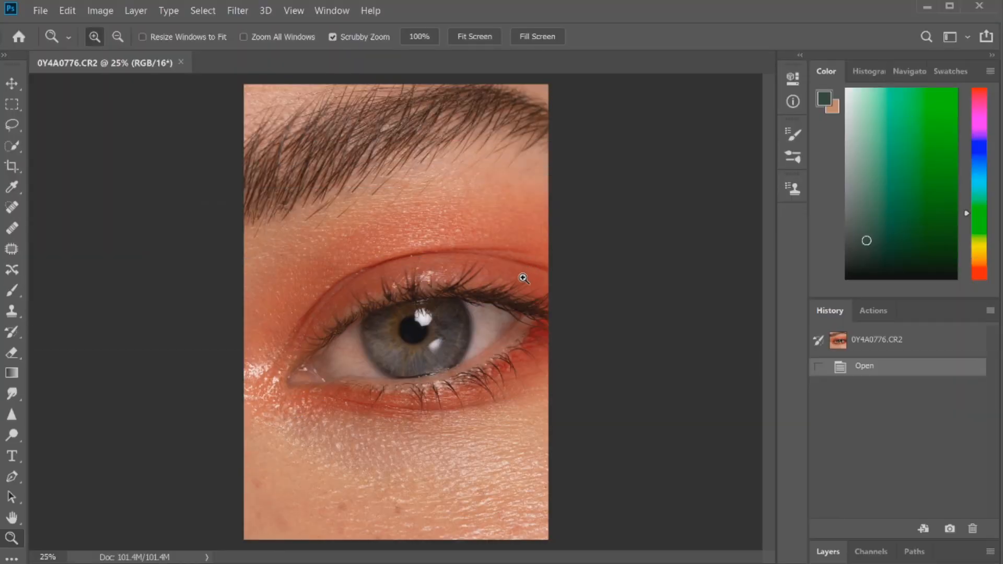
# Create a new empty layer above Background and name it Healing
pyautogui.click(829, 552)
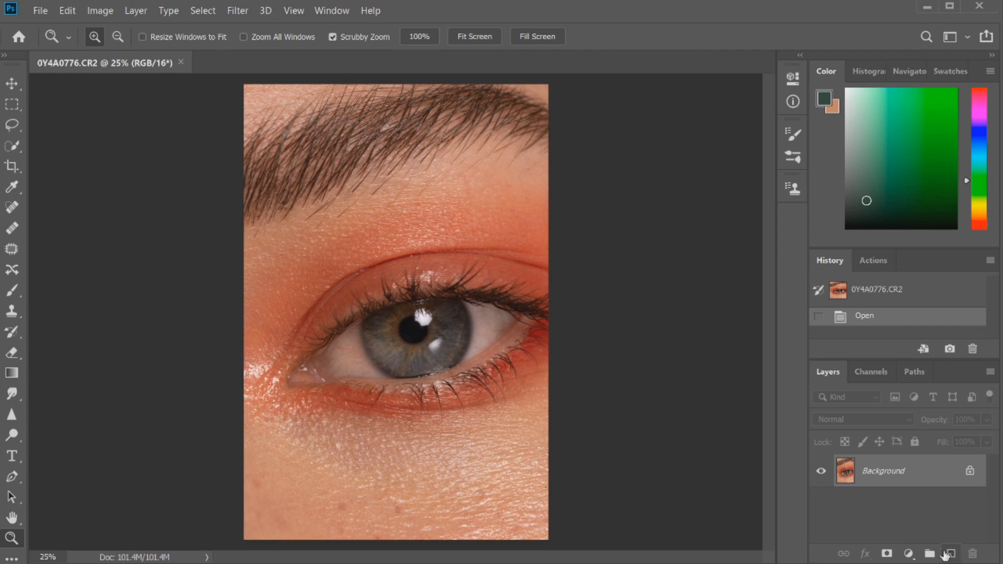
pyautogui.click(951, 555)
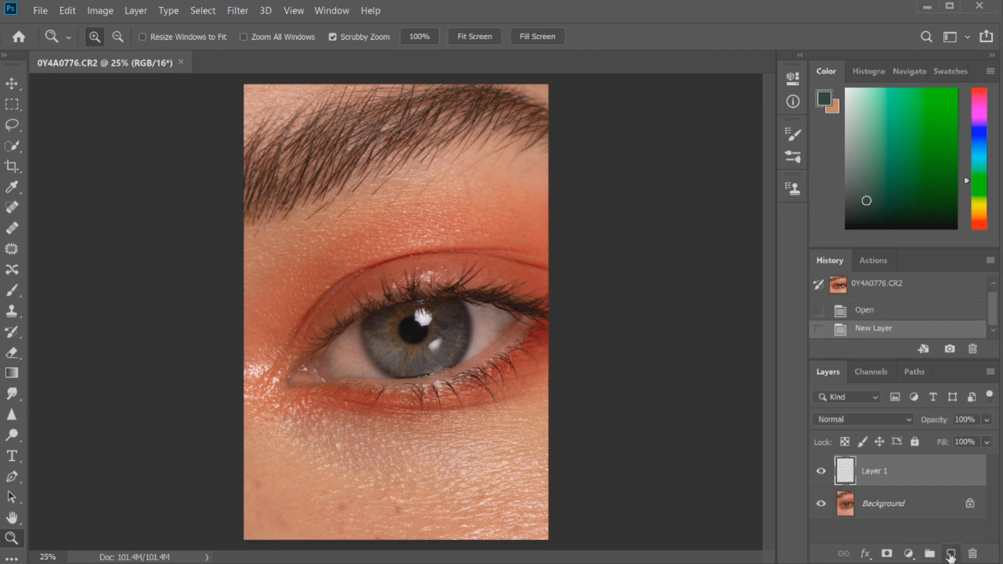
pyautogui.doubleClick(878, 473)
pyautogui.write('Hea')
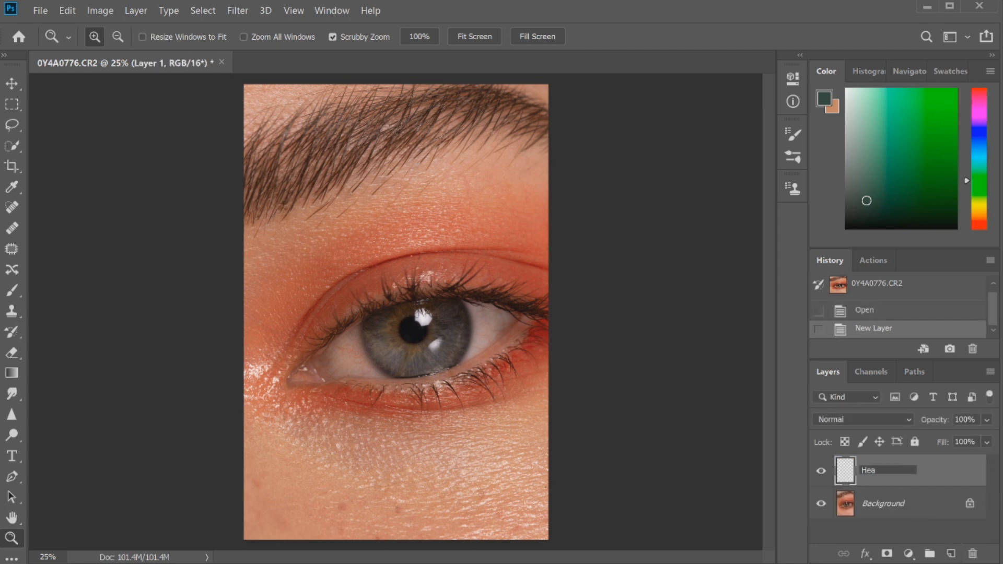
pyautogui.write('ling')
pyautogui.press('Return')
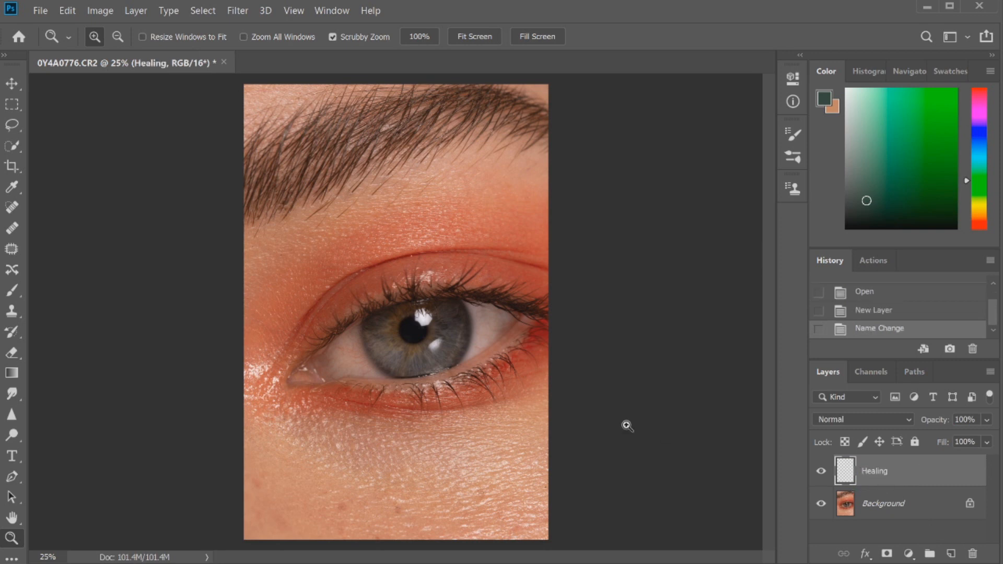
# Add a Curves adjustment layer above Healing that raises the midtones, and invert its mask to black
pyautogui.click(909, 554)
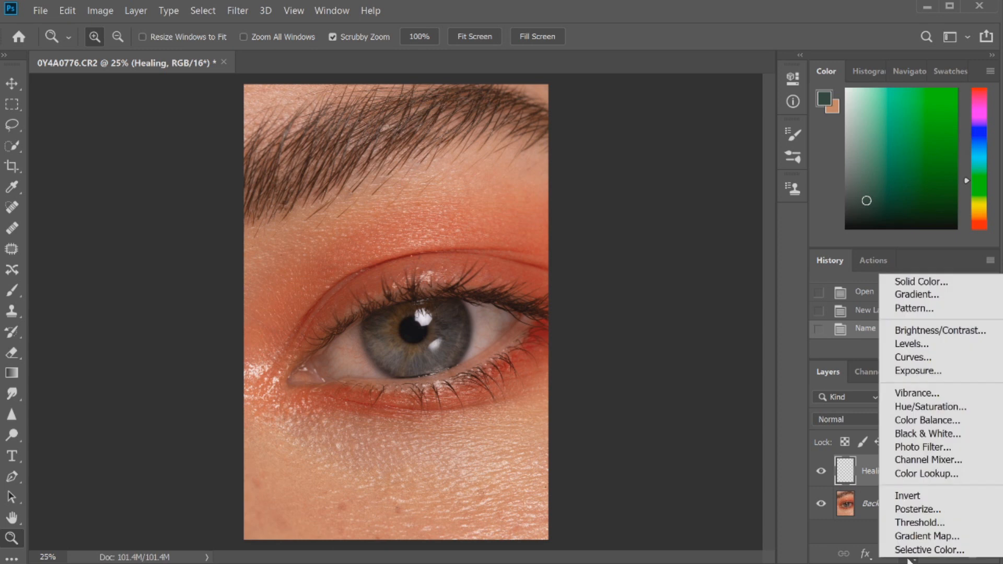
pyautogui.click(913, 357)
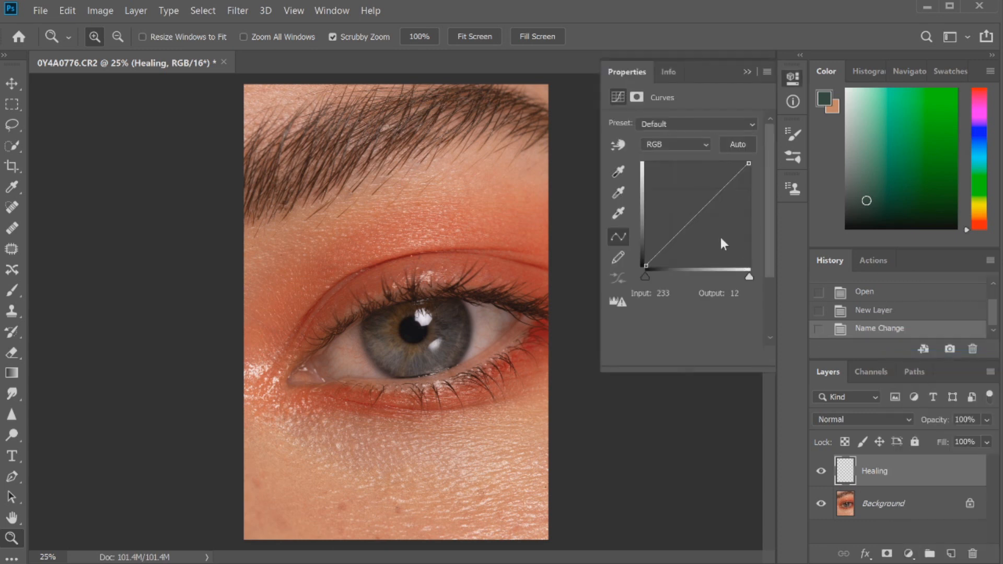
pyautogui.moveTo(689, 222); pyautogui.dragTo(689, 197)
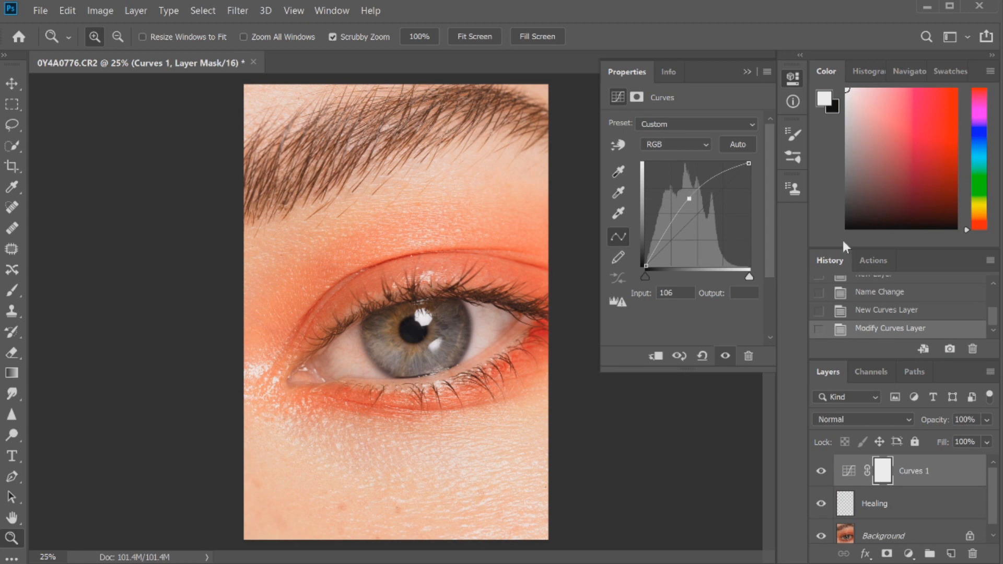
pyautogui.hotkey('ctrl', 'i')
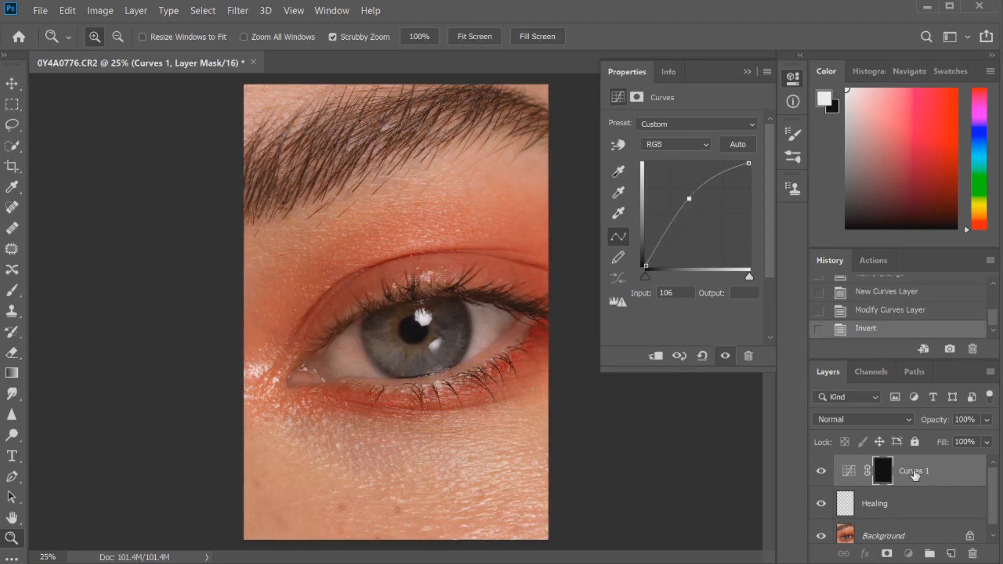
# Rename the brightening Curves layer to Dodge
pyautogui.doubleClick(912, 472)
pyautogui.write('Dodg')
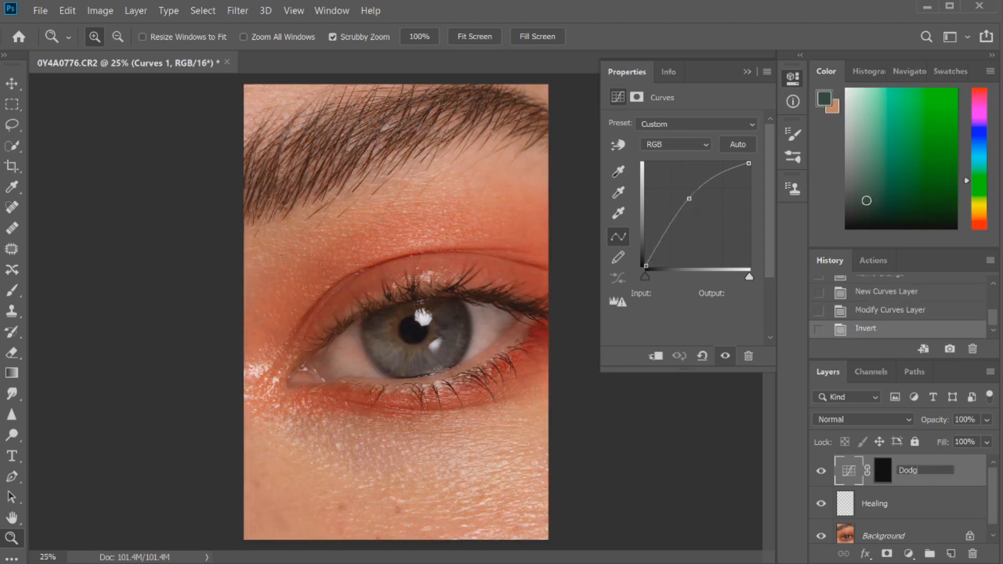
pyautogui.write('e')
pyautogui.press('Return')
# Add a second Curves adjustment layer above Dodge that lowers the midtones, and invert its mask to black
pyautogui.click(909, 554)
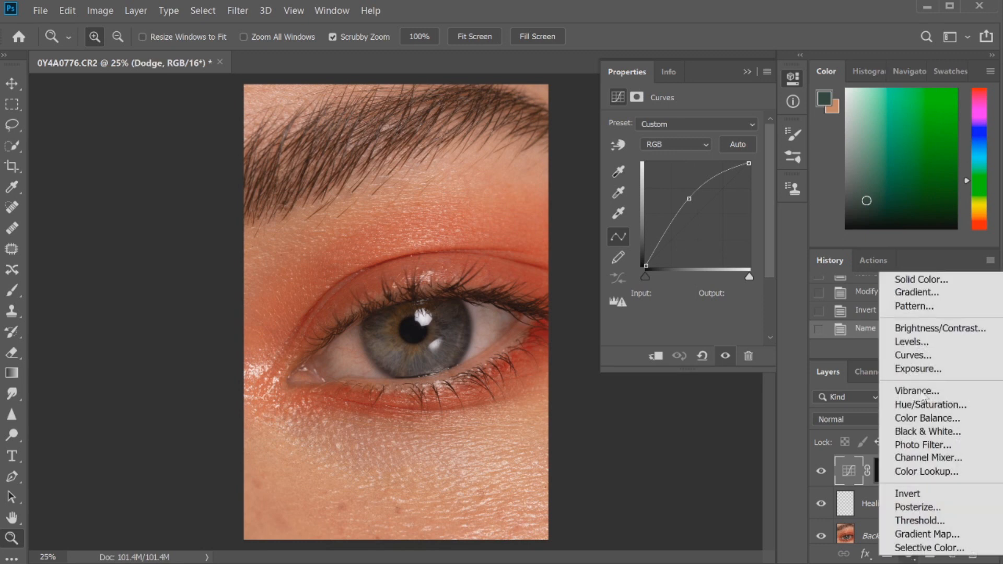
pyautogui.click(915, 357)
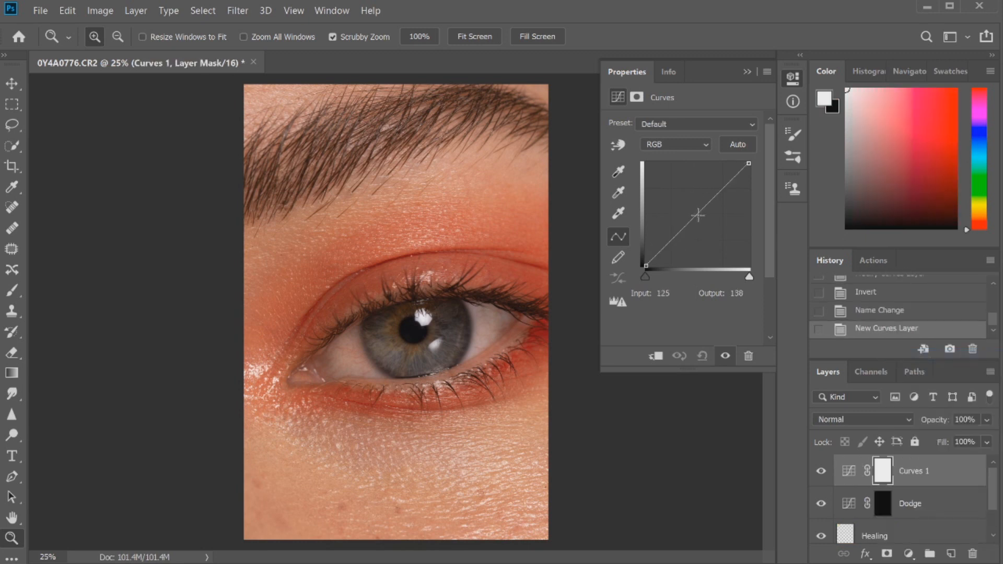
pyautogui.click(699, 216)
pyautogui.moveTo(699, 216); pyautogui.dragTo(706, 225)
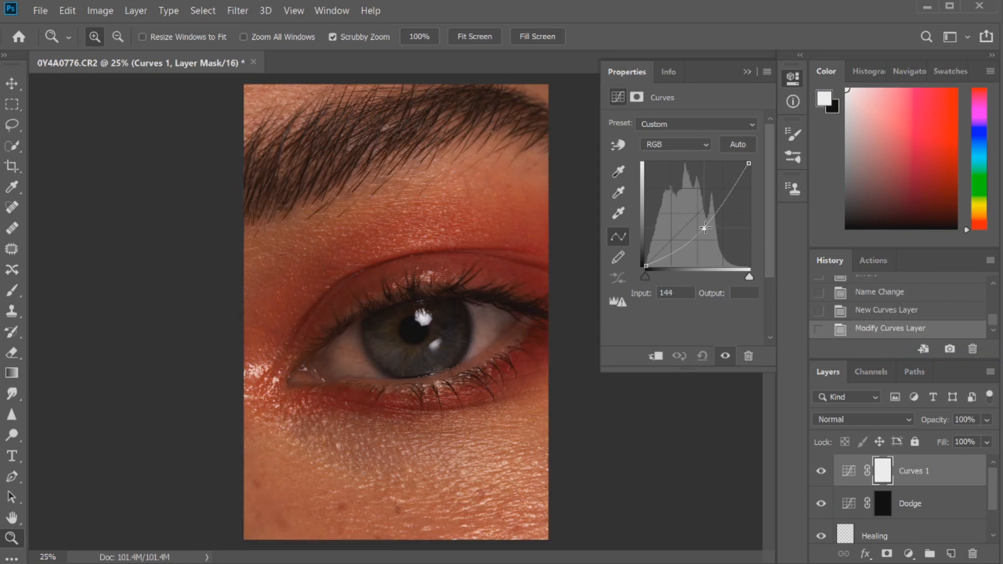
pyautogui.hotkey('ctrl', 'i')
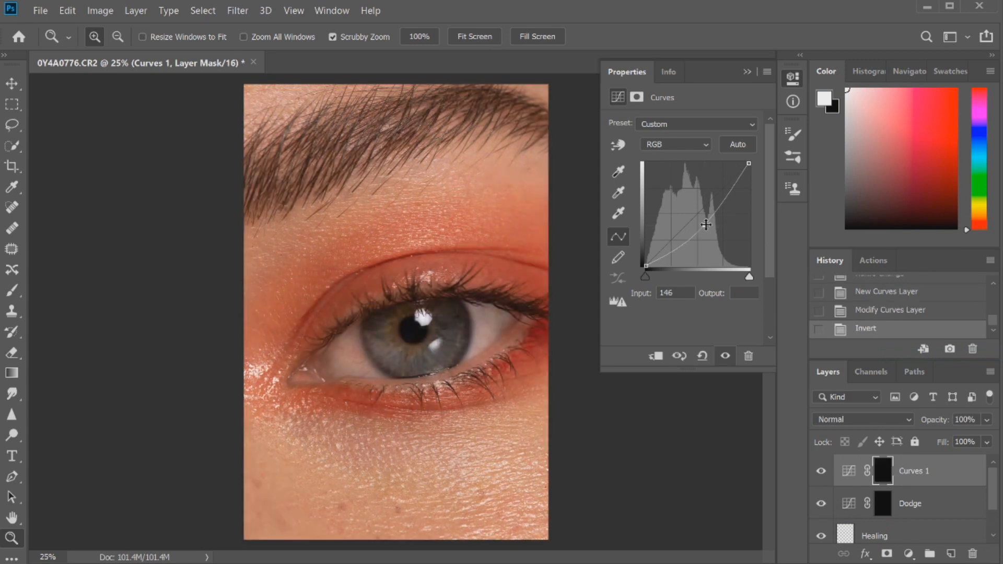
# Rename the darkening Curves layer to Burn and collapse the curve settings
pyautogui.doubleClick(912, 471)
pyautogui.write('Burn')
pyautogui.press('Return')
pyautogui.click(793, 78)
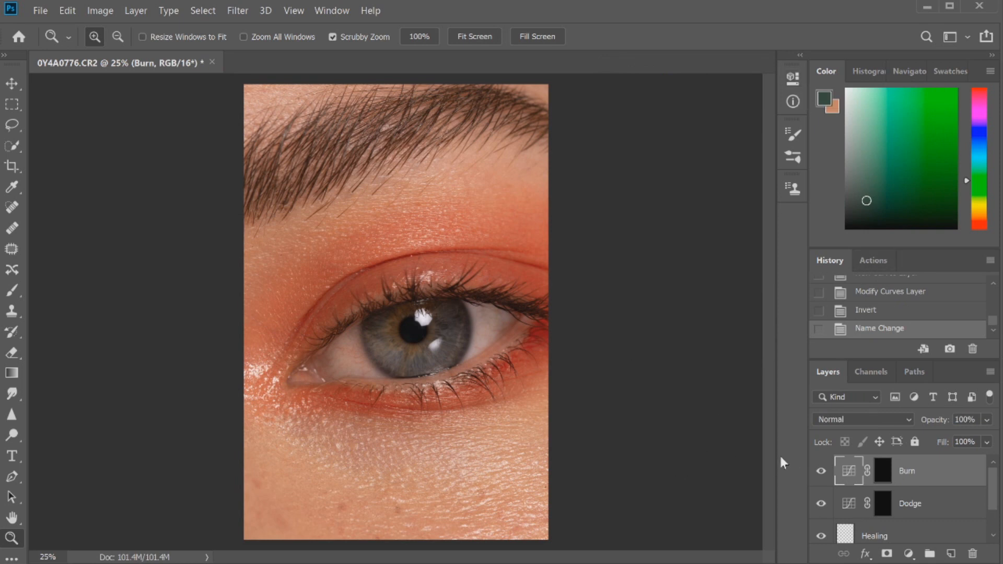
# On the Healing layer, remove stray hairs below and above the eyebrow with the Spot Healing Brush at size 80
pyautogui.click(897, 536)
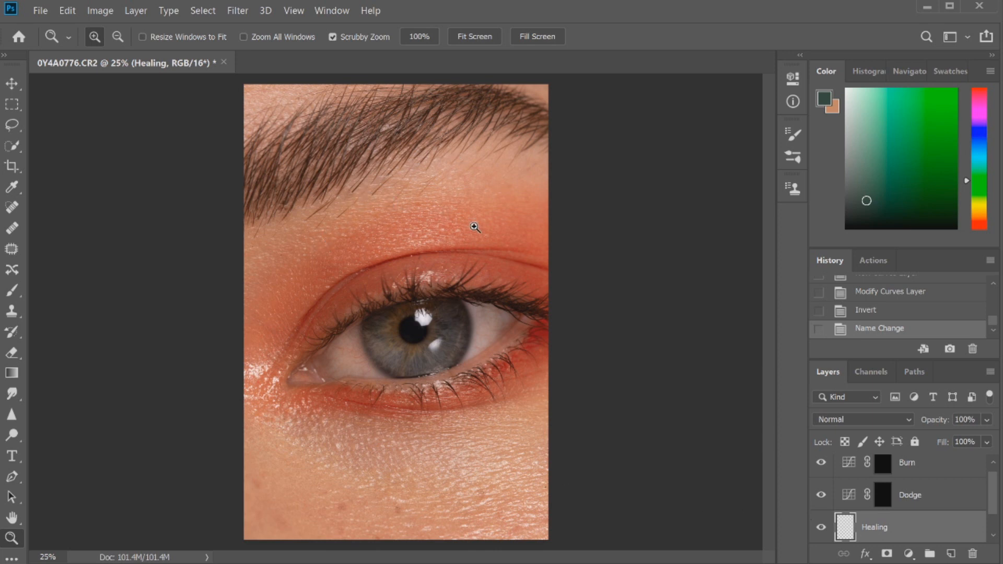
pyautogui.click(14, 209)
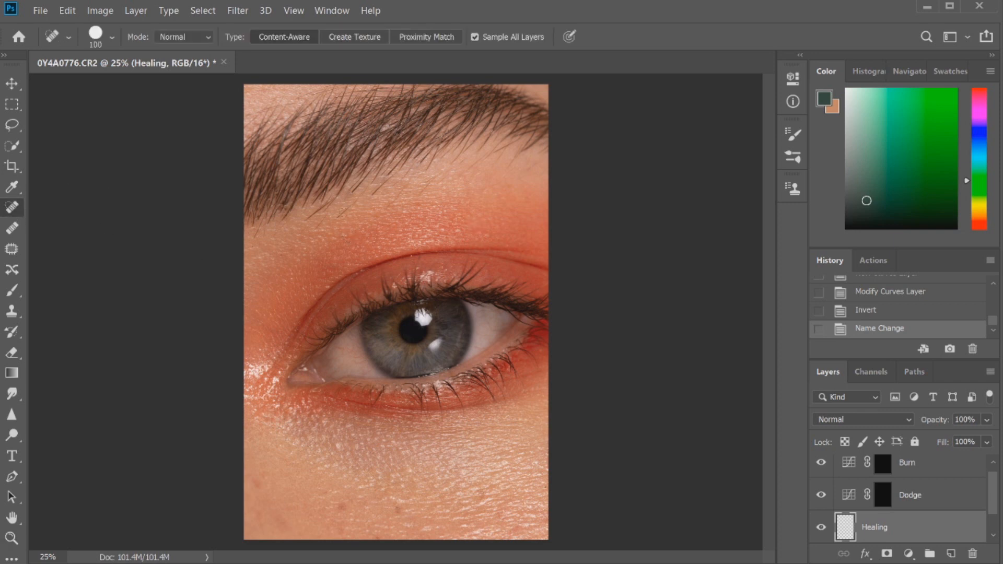
pyautogui.press('[')
pyautogui.press('[')
pyautogui.moveTo(314, 229); pyautogui.dragTo(395, 173)
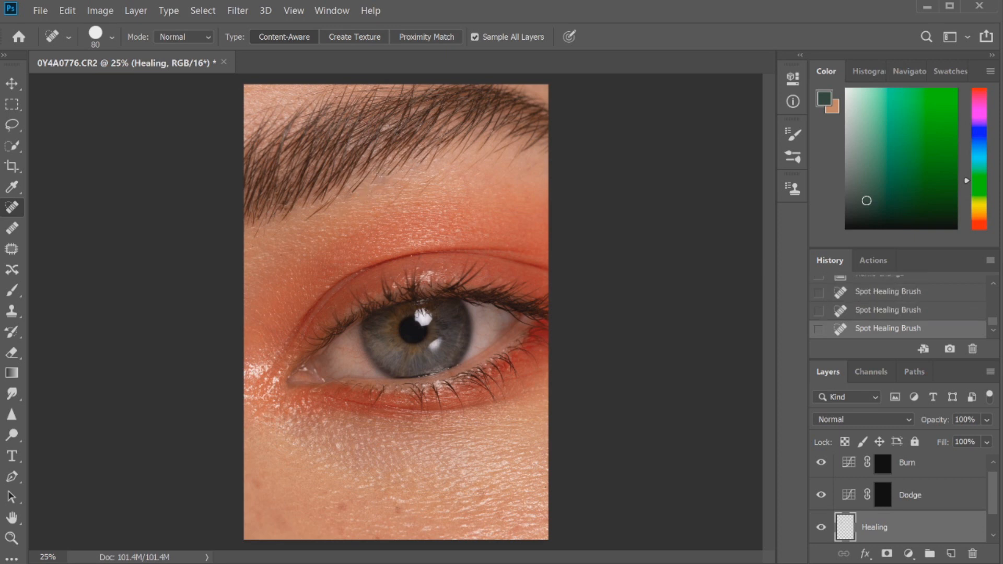
pyautogui.moveTo(304, 221)
pyautogui.mouseDown()
pyautogui.moveTo(335, 198)
pyautogui.moveTo(434, 175)
pyautogui.mouseUp()
pyautogui.moveTo(457, 177); pyautogui.dragTo(489, 159)
pyautogui.moveTo(276, 238); pyautogui.dragTo(289, 220)
pyautogui.moveTo(467, 155); pyautogui.dragTo(455, 165)
pyautogui.moveTo(542, 159); pyautogui.dragTo(528, 173)
pyautogui.moveTo(424, 182)
pyautogui.mouseDown()
pyautogui.moveTo(443, 171)
pyautogui.moveTo(406, 168)
pyautogui.moveTo(426, 170)
pyautogui.mouseUp()
pyautogui.moveTo(455, 163)
pyautogui.mouseDown()
pyautogui.moveTo(462, 150)
pyautogui.moveTo(508, 152)
pyautogui.moveTo(499, 146)
pyautogui.mouseUp()
pyautogui.click(501, 150)
pyautogui.moveTo(516, 156); pyautogui.dragTo(537, 143)
pyautogui.moveTo(259, 111); pyautogui.dragTo(323, 88)
pyautogui.moveTo(255, 113)
pyautogui.mouseDown()
pyautogui.moveTo(244, 115)
pyautogui.moveTo(301, 94)
pyautogui.mouseUp()
# Spot-heal the small blemishes on the skin under the eye and on the upper eyelid
pyautogui.click(323, 422)
pyautogui.click(536, 462)
pyautogui.moveTo(392, 497); pyautogui.dragTo(404, 501)
pyautogui.moveTo(479, 505); pyautogui.dragTo(490, 497)
pyautogui.click(517, 529)
pyautogui.click(458, 228)
pyautogui.click(411, 256)
pyautogui.click(413, 255)
pyautogui.click(412, 256)
pyautogui.click(420, 256)
pyautogui.click(456, 290)
pyautogui.click(487, 409)
pyautogui.click(284, 420)
# On the Dodge layer's mask, lighten a spot between eyebrow and eyelid with a white soft round brush at 32 px
pyautogui.click(910, 496)
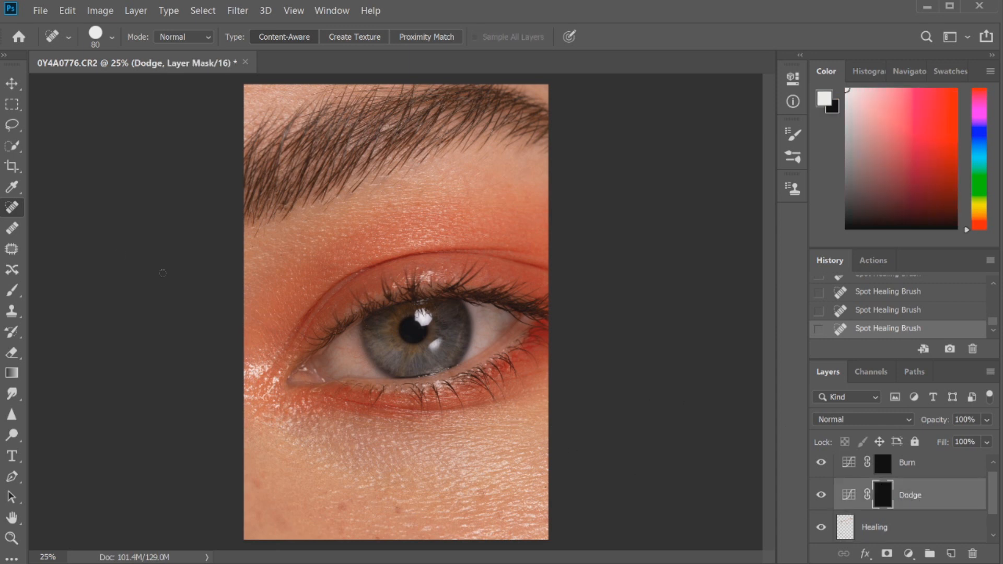
pyautogui.click(11, 291)
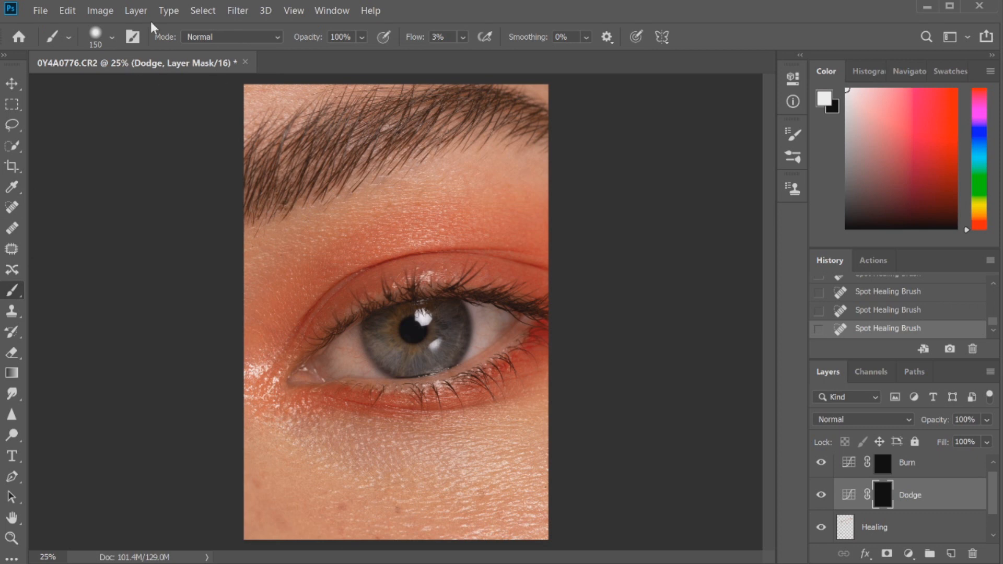
pyautogui.click(112, 37)
pyautogui.click(101, 82)
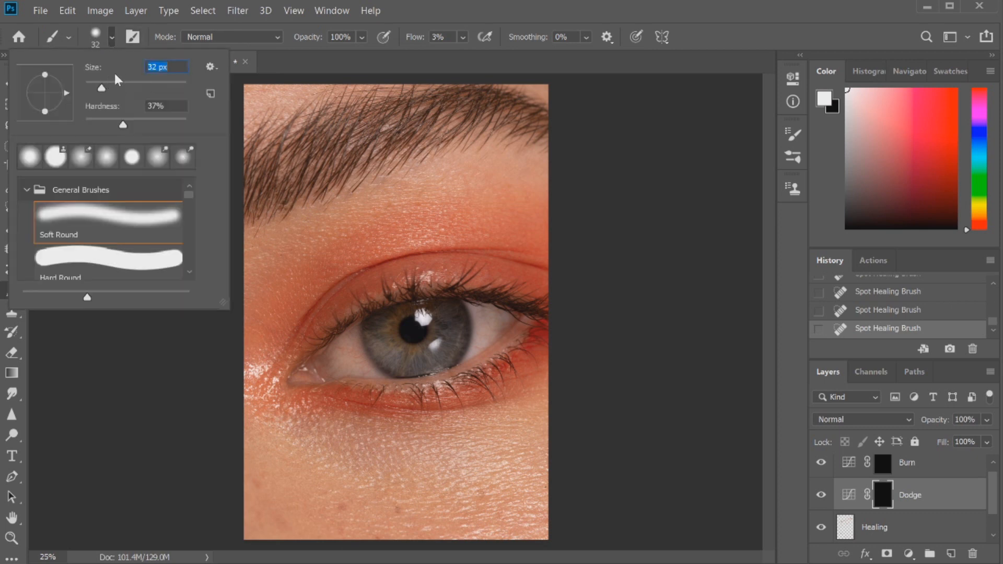
pyautogui.click(390, 228)
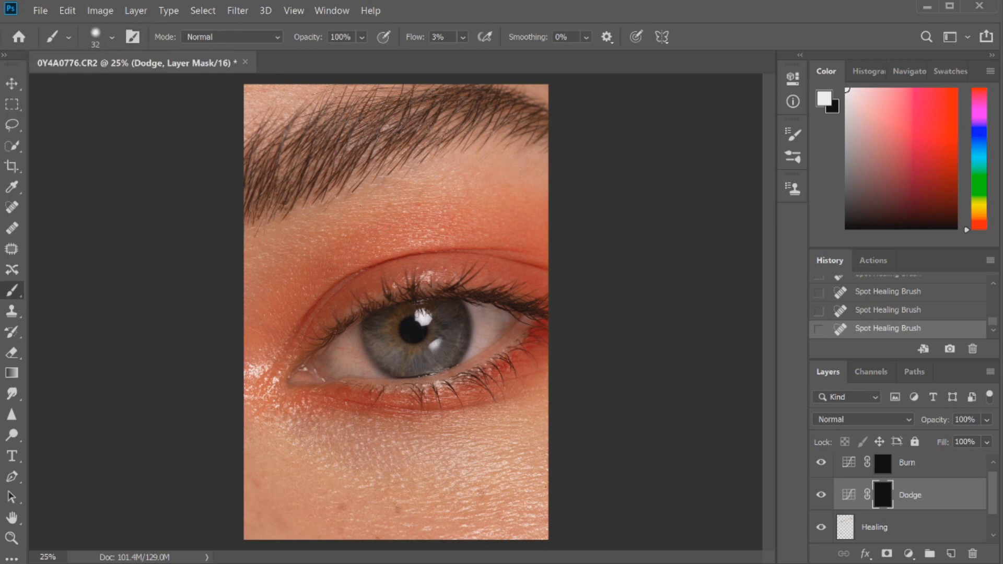
pyautogui.click(362, 210)
# Set the brush size to 60 px and its flow to 1% for dodging the skin around the eye
pyautogui.press(']')
pyautogui.press(']')
pyautogui.press(']')
pyautogui.click(463, 36)
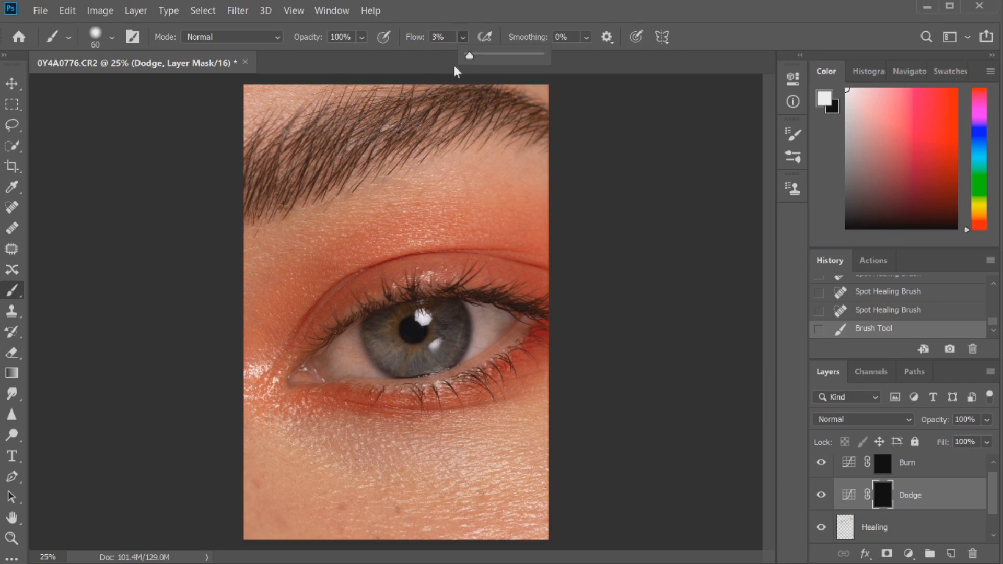
pyautogui.moveTo(424, 56); pyautogui.dragTo(420, 26)
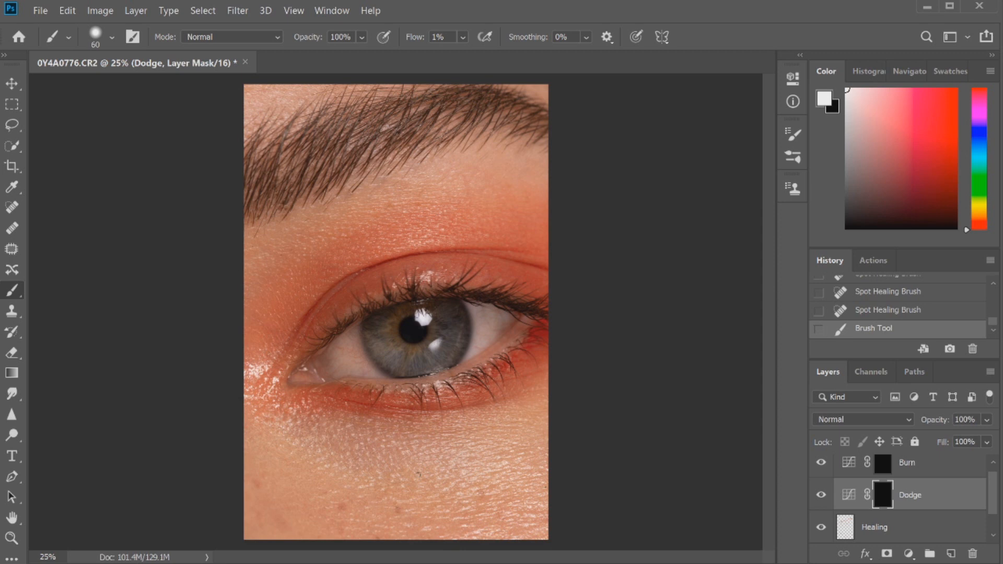
pyautogui.hotkey('ctrl', '+')
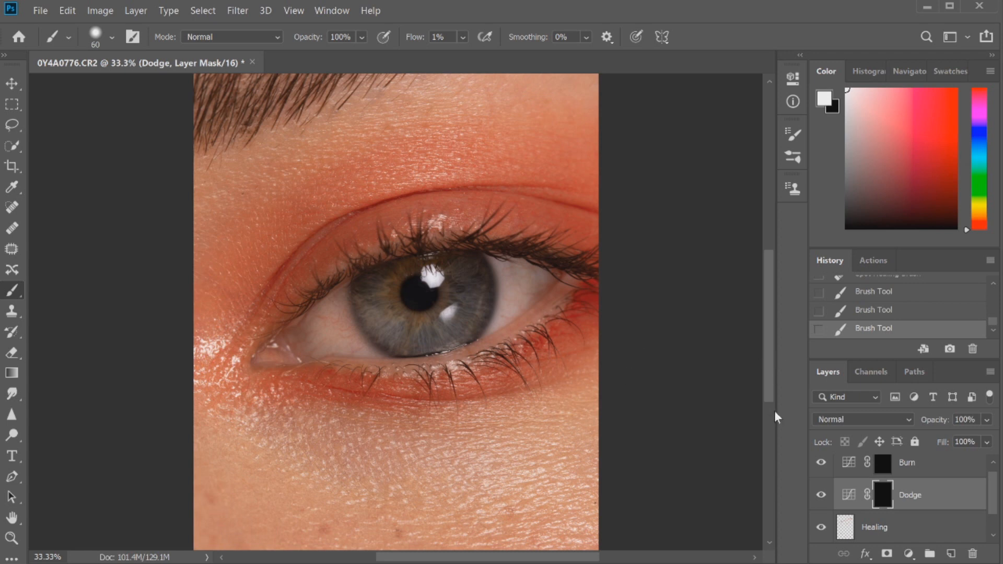
# On the Dodge mask, lighten the dark patches of skin under the eye, reducing the brush to 45 px
pyautogui.moveTo(768, 368); pyautogui.dragTo(771, 384)
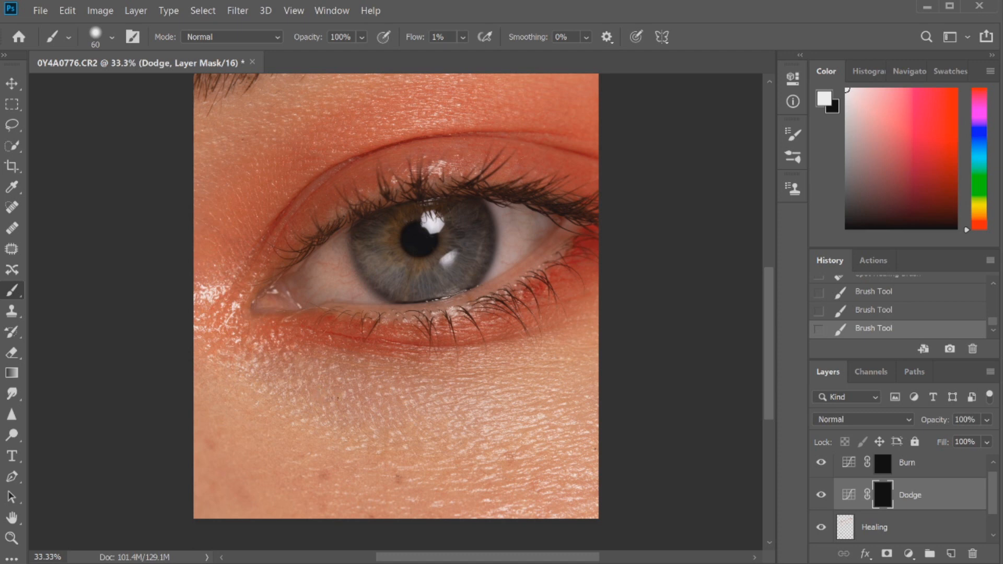
pyautogui.moveTo(344, 409); pyautogui.dragTo(350, 390)
pyautogui.press('[')
pyautogui.press('[')
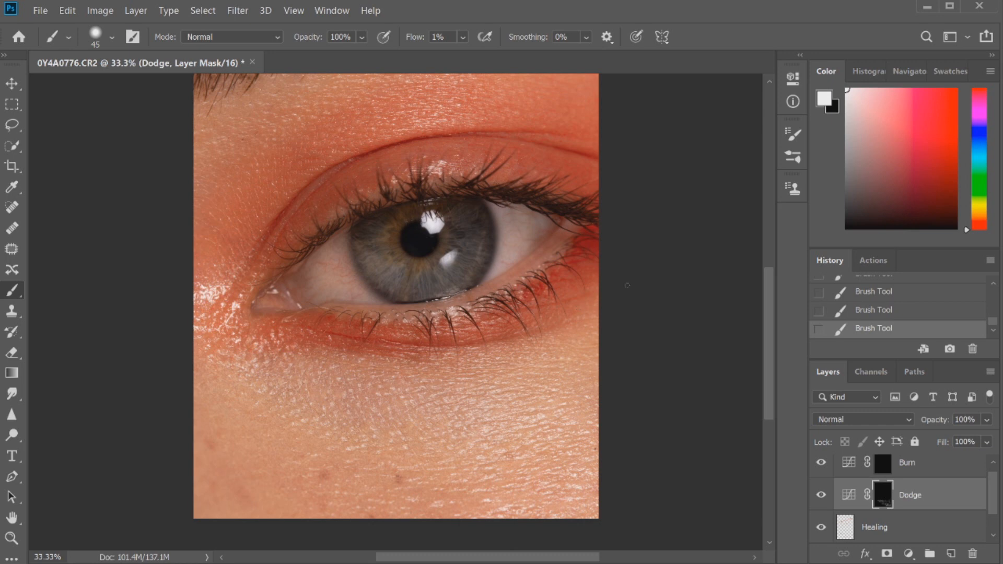
# Even out the skin around the eye with 45 px brush strokes on the Burn mask and the Dodge mask
pyautogui.click(921, 466)
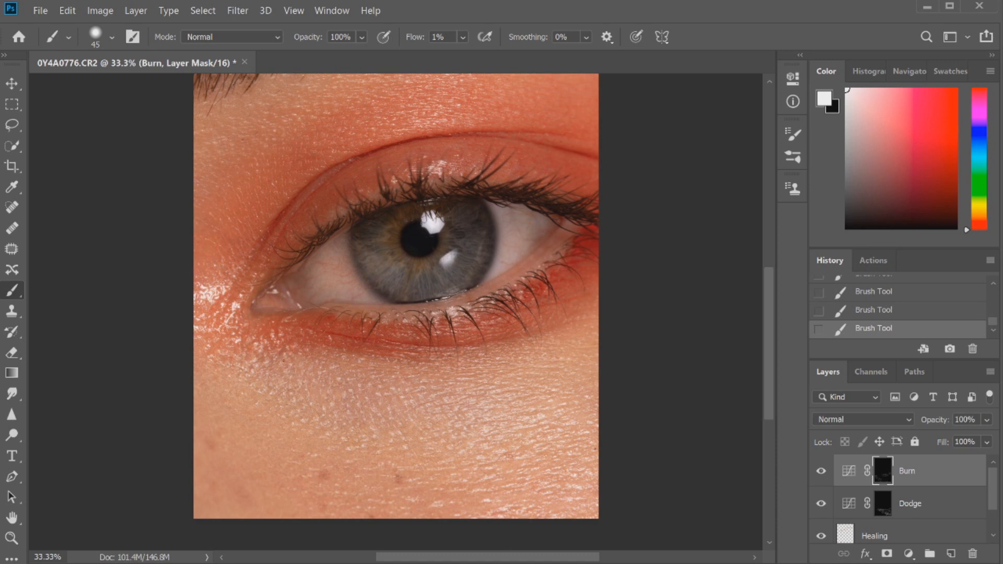
pyautogui.click(915, 504)
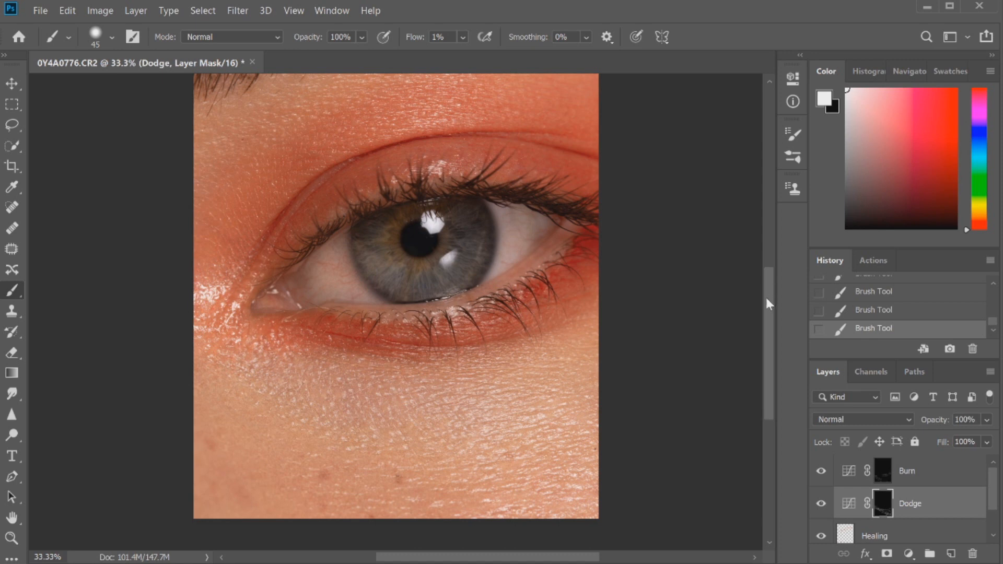
pyautogui.scroll(3, 768, 303)
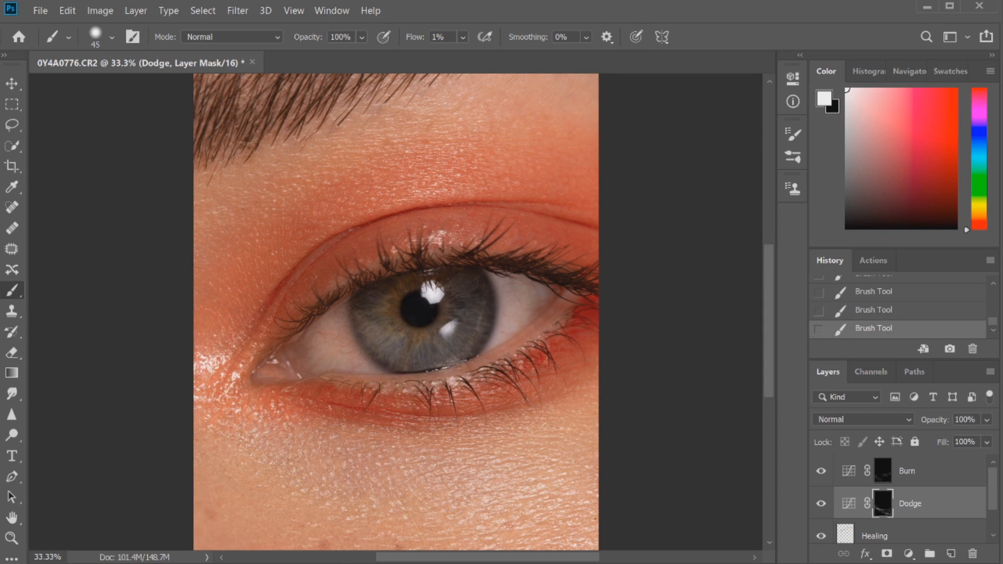
pyautogui.scroll(-3, 760, 338)
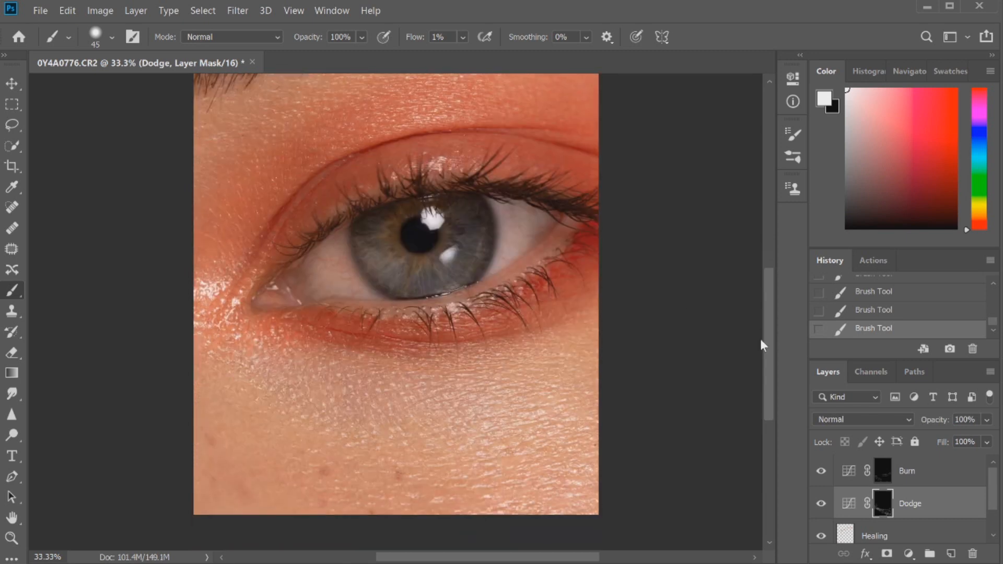
pyautogui.scroll(3, 761, 336)
pyautogui.moveTo(770, 324); pyautogui.dragTo(772, 292)
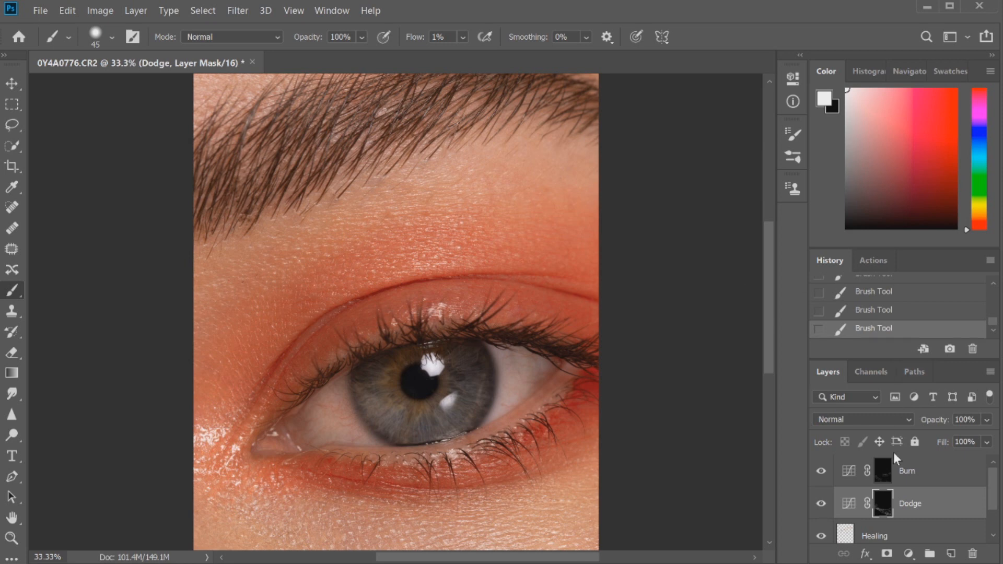
# On the Burn mask, darken overly bright patches between eyebrow and upper eyelid, varying the brush size to fit each patch
pyautogui.click(884, 470)
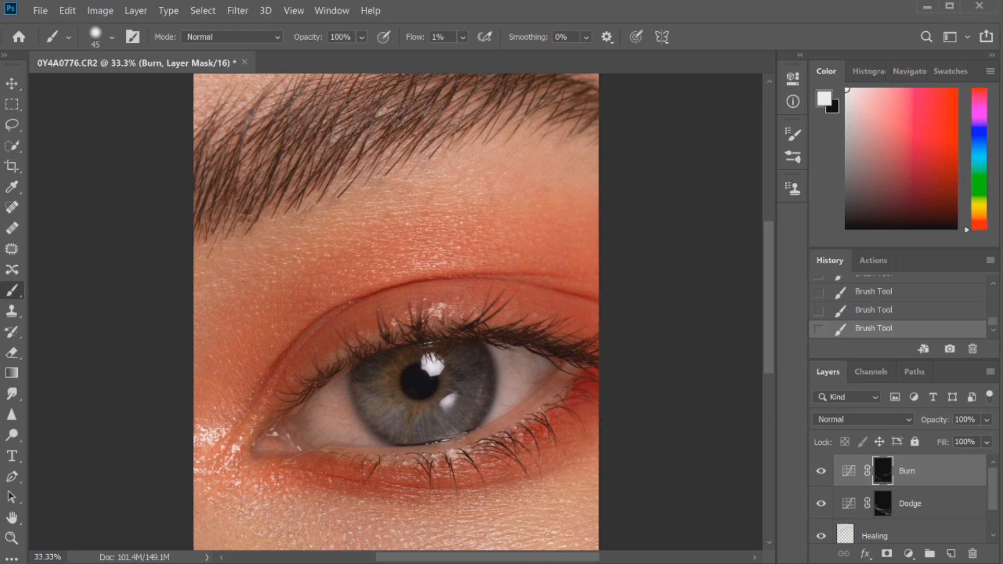
pyautogui.press(']')
pyautogui.press(']')
pyautogui.press(']')
pyautogui.press(']')
pyautogui.press('[')
pyautogui.press('[')
pyautogui.press('[')
pyautogui.press('[')
pyautogui.press('[')
pyautogui.press('[')
pyautogui.press('[')
pyautogui.press('[')
pyautogui.press('[')
pyautogui.press('[')
pyautogui.press('[')
pyautogui.press('[')
# On the Dodge mask, lighten the dark patches of skin below the eyebrow with the 45 px brush
pyautogui.click(914, 504)
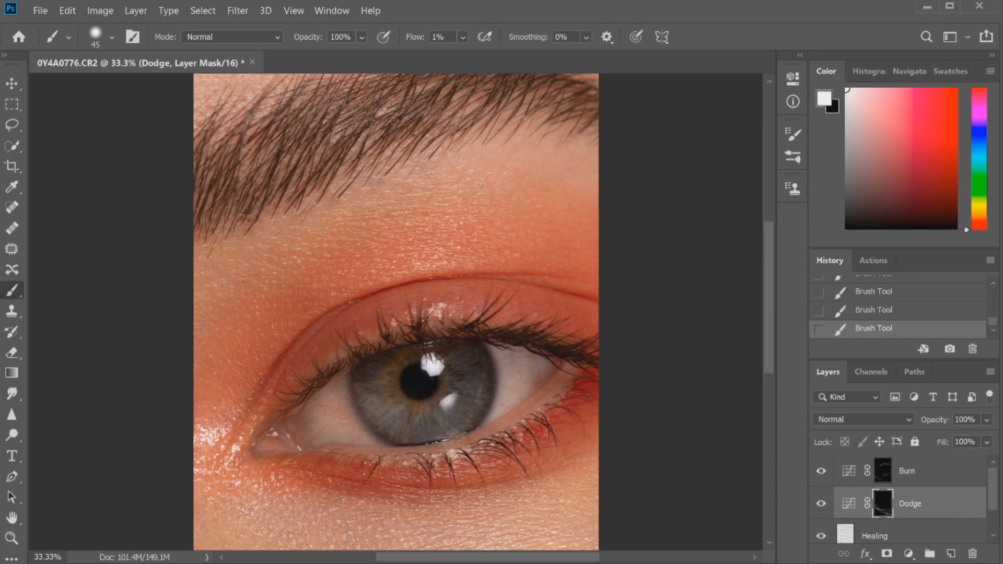
pyautogui.moveTo(479, 182); pyautogui.dragTo(487, 180)
pyautogui.moveTo(768, 236)
pyautogui.mouseDown()
pyautogui.moveTo(767, 260)
pyautogui.moveTo(777, 246)
pyautogui.mouseUp()
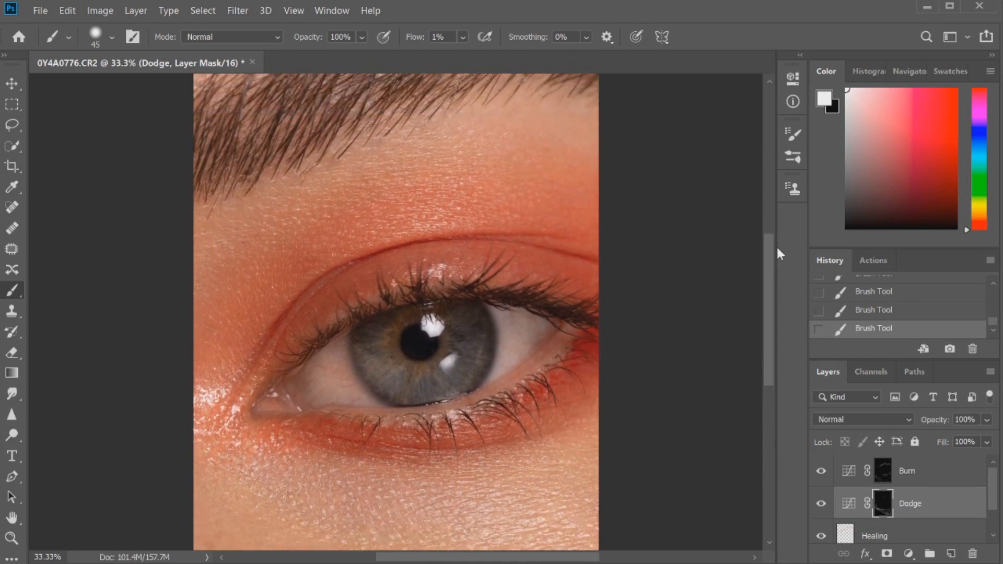
# Save a history snapshot of the skin retouch and compare it with the original 0Y4A0776.CR2 state
pyautogui.hotkey('ctrl', '-')
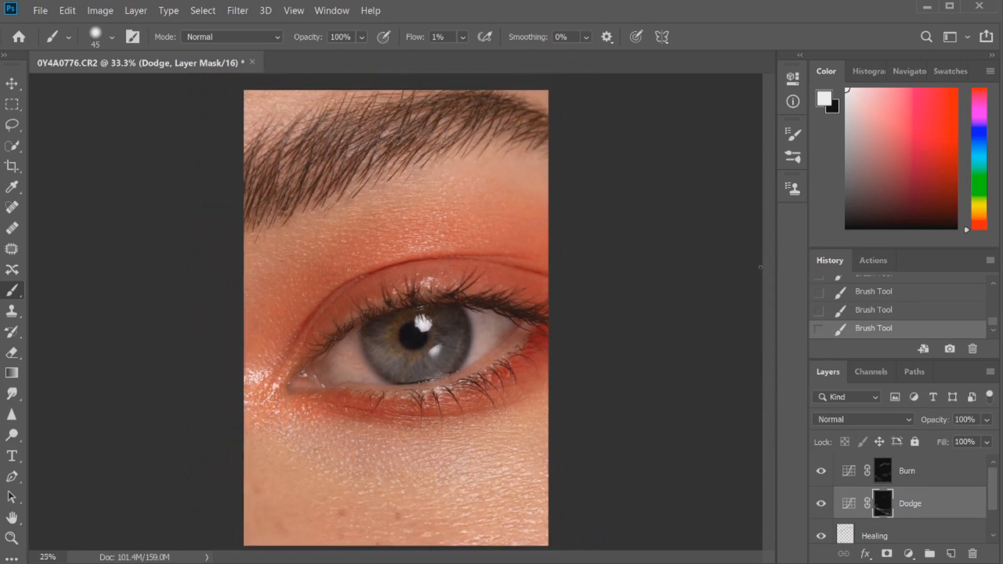
pyautogui.click(951, 350)
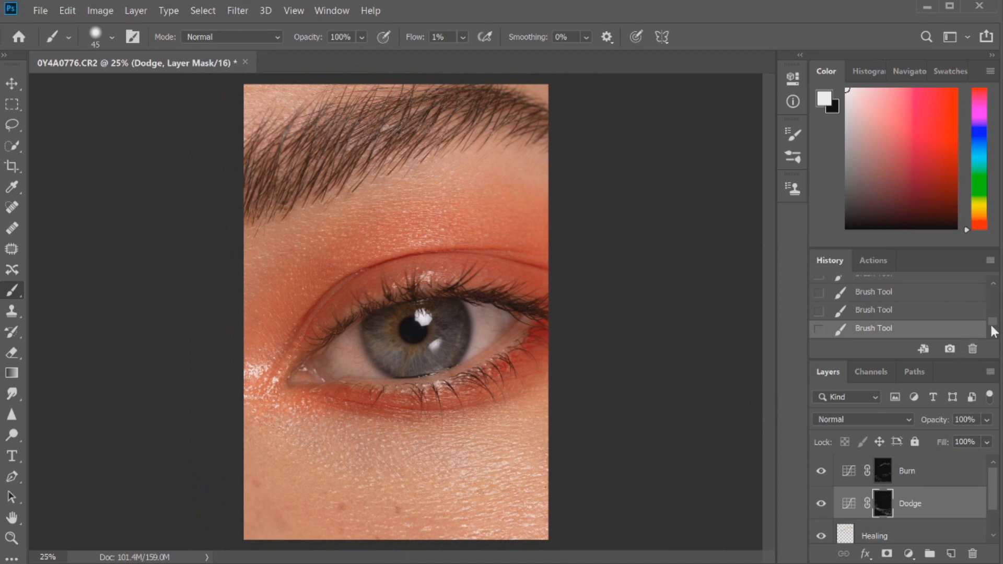
pyautogui.click(953, 294)
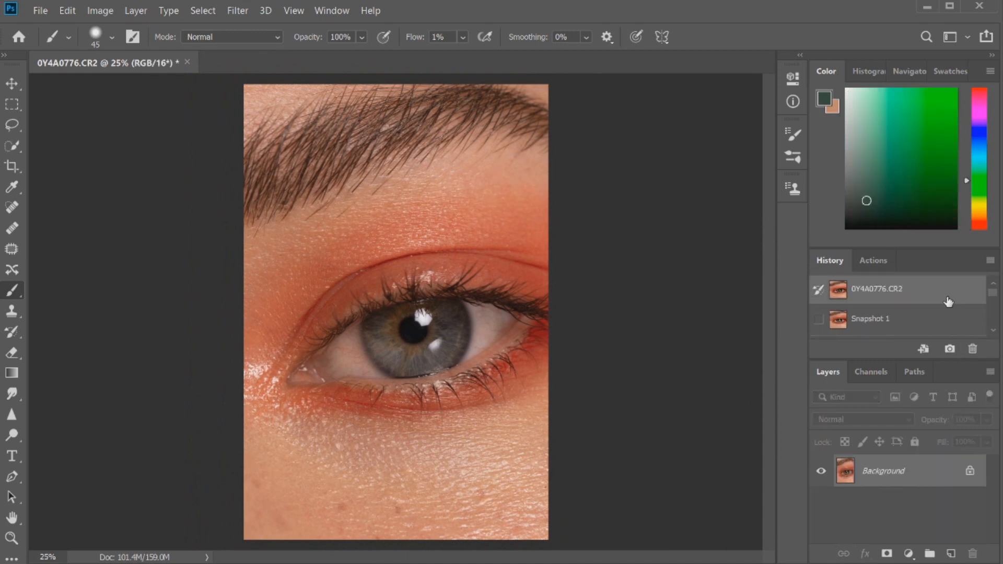
pyautogui.click(929, 320)
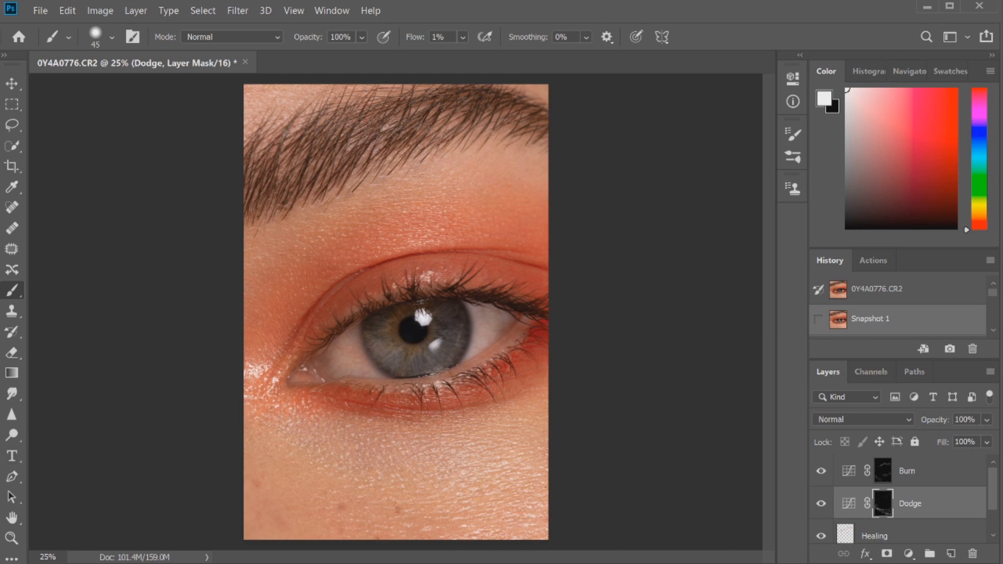
# On the Dodge mask, brighten the iris around the pupil with a soft round brush at 291 px and 1% flow
pyautogui.click(11, 539)
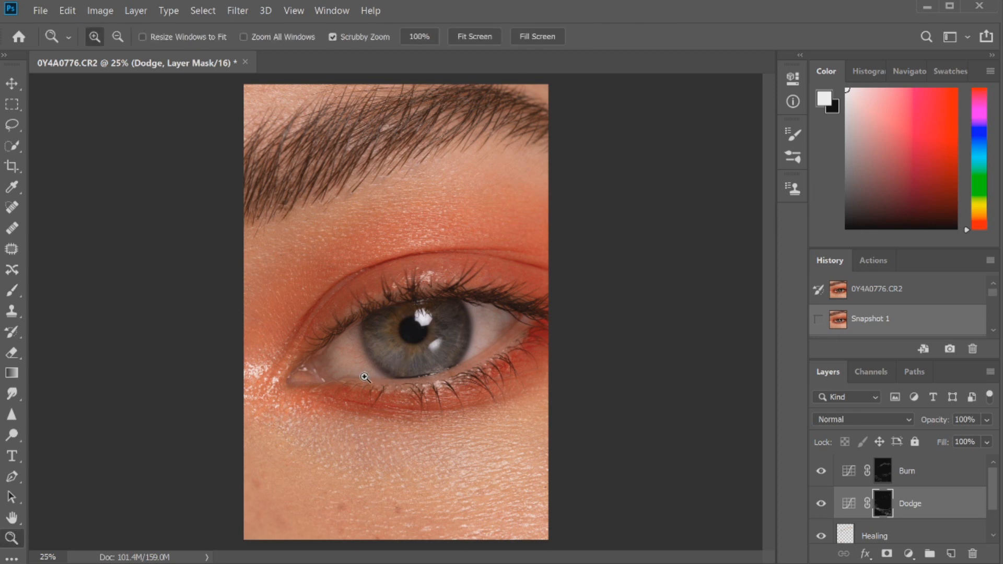
pyautogui.click(339, 396)
pyautogui.click(381, 313)
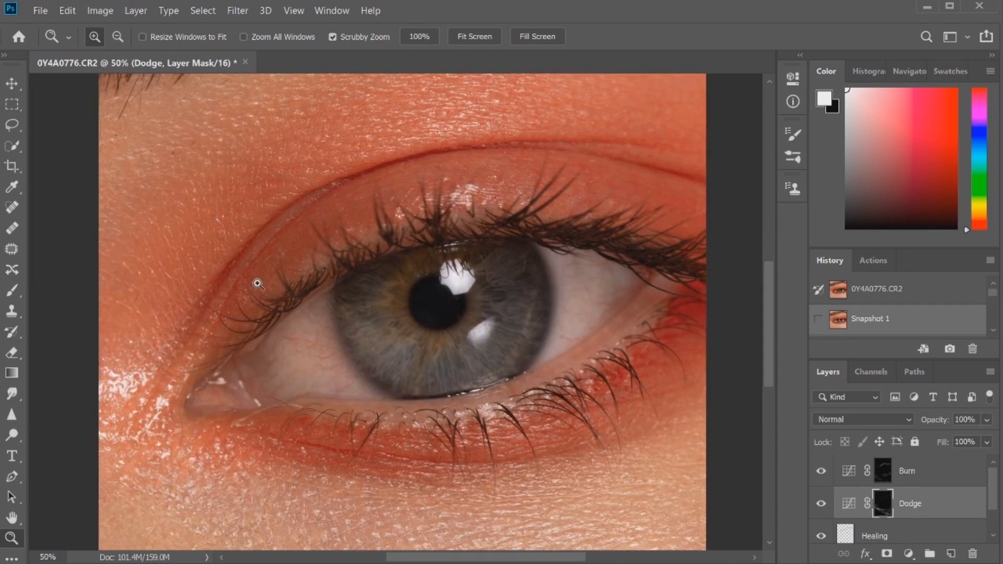
pyautogui.press('b')
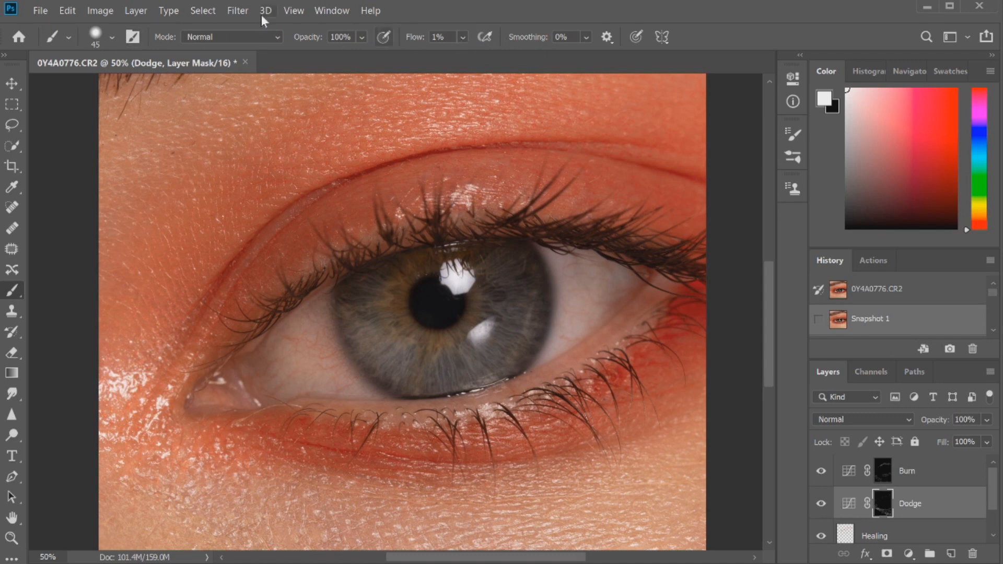
pyautogui.click(111, 37)
pyautogui.click(119, 86)
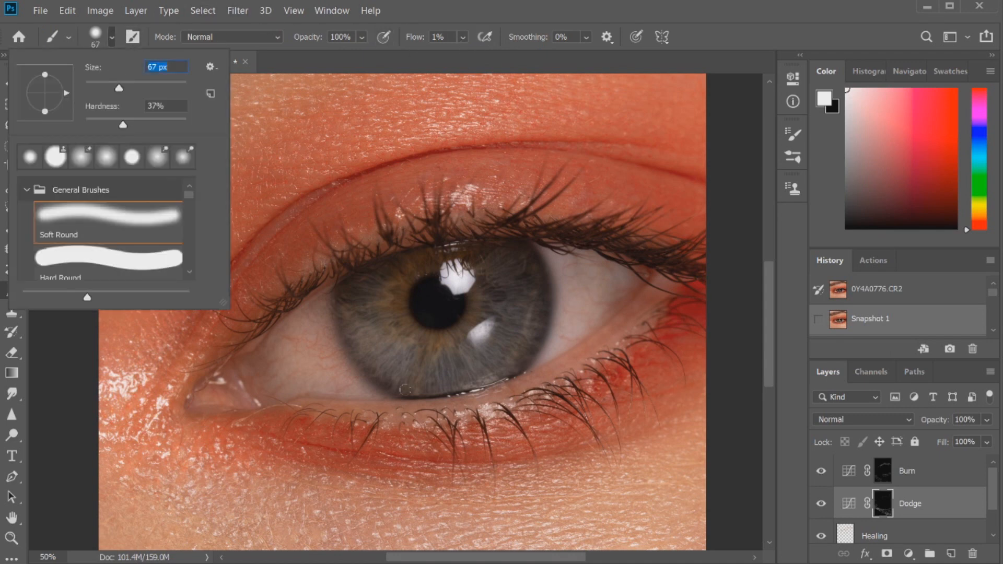
pyautogui.click(143, 87)
pyautogui.click(155, 84)
pyautogui.click(166, 85)
pyautogui.press('Return')
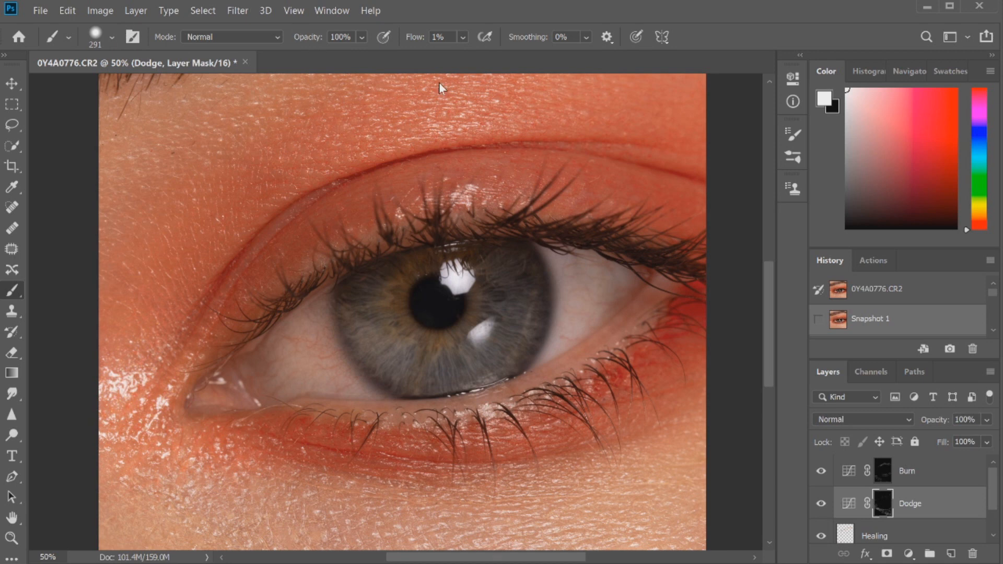
pyautogui.click(112, 37)
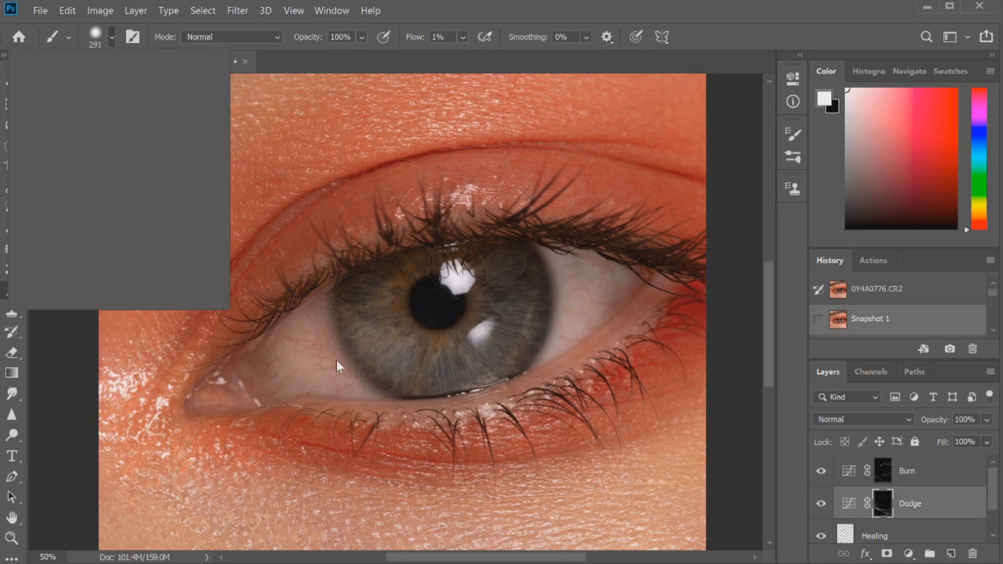
pyautogui.click(472, 47)
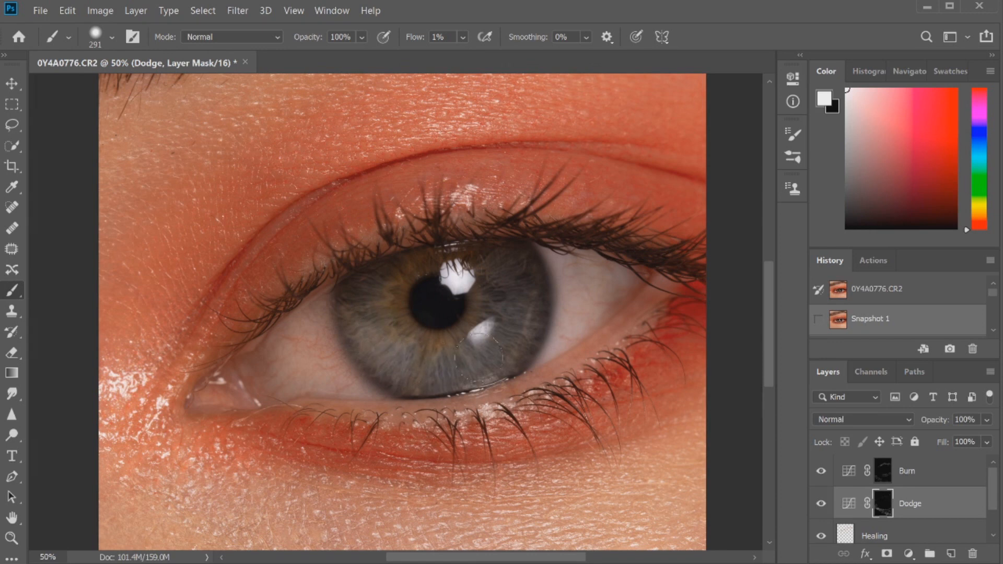
pyautogui.moveTo(516, 294); pyautogui.dragTo(510, 289)
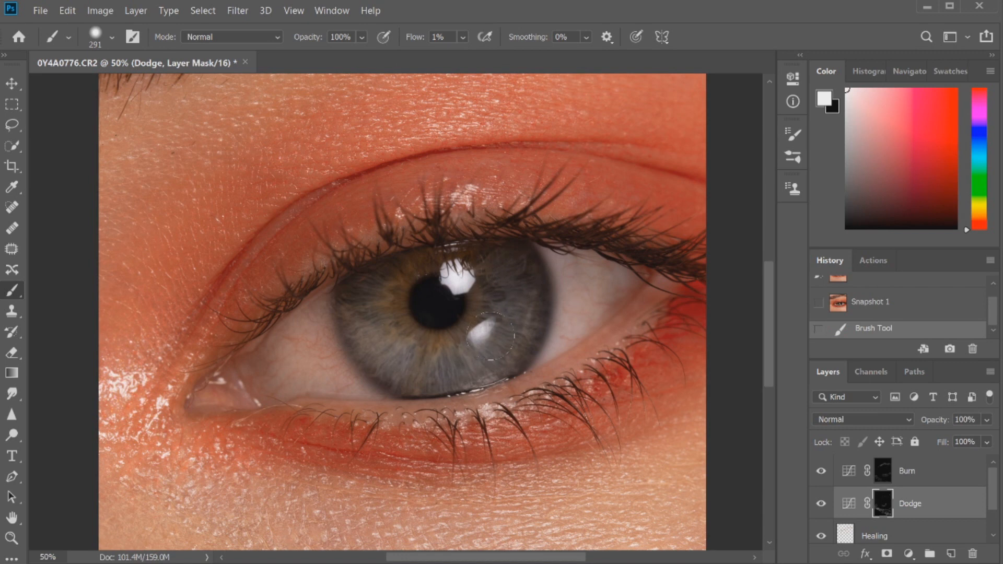
pyautogui.click(539, 290)
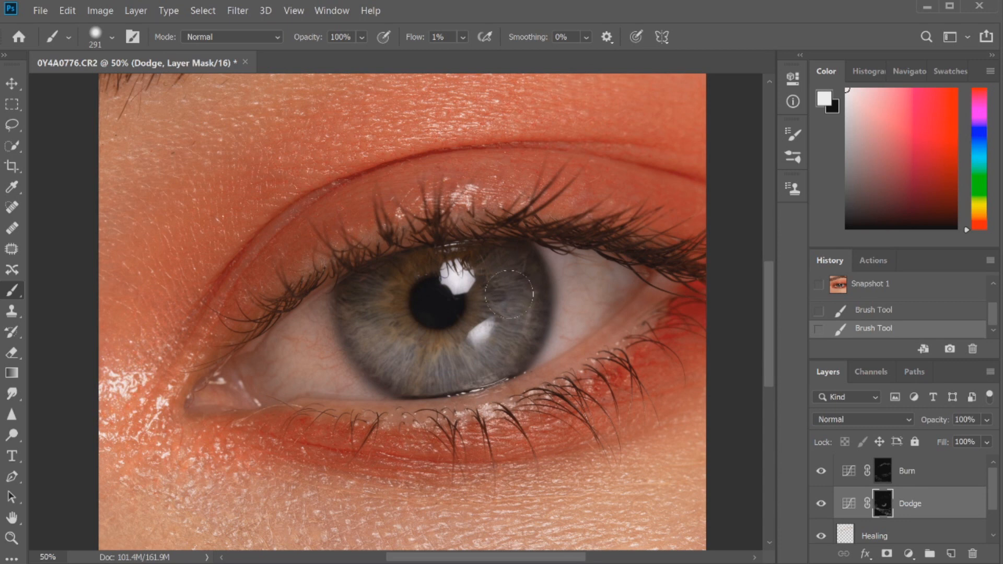
pyautogui.moveTo(519, 279); pyautogui.dragTo(533, 298)
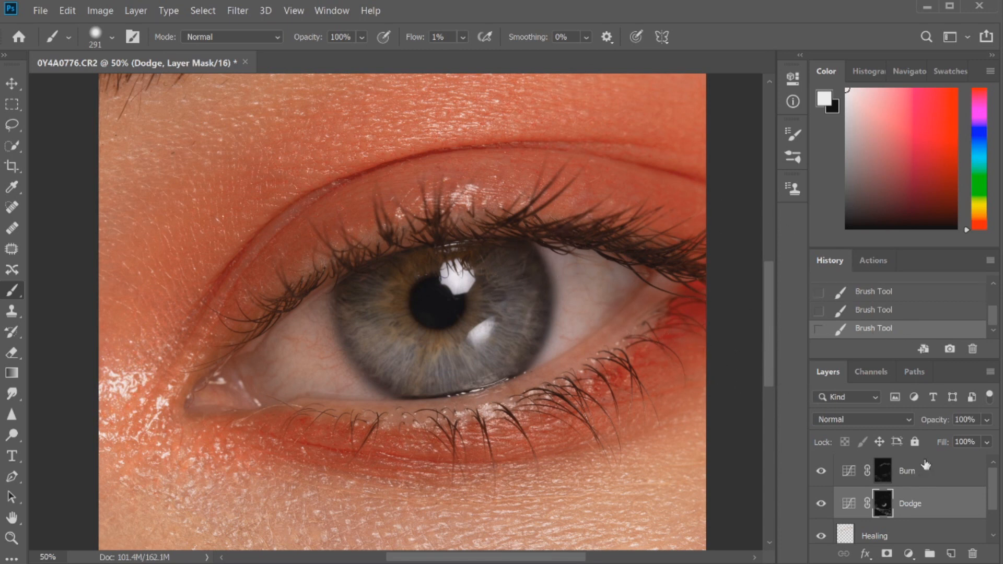
# On the Burn mask, darken the outer rim of the iris and the area beside the pupil with a 90 px brush
pyautogui.click(924, 477)
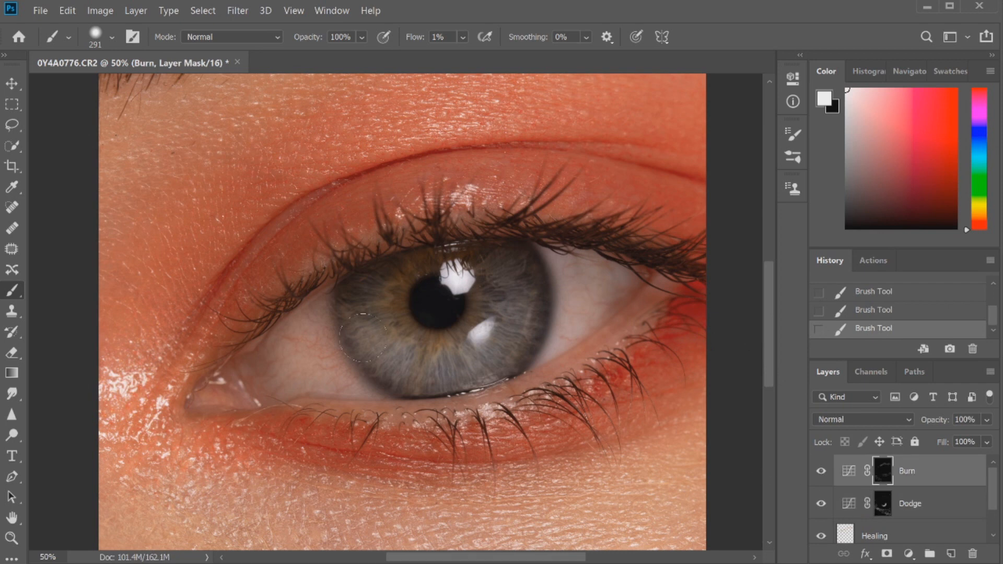
pyautogui.press('[')
pyautogui.press('[')
pyautogui.press('[')
pyautogui.press('[')
pyautogui.press('[')
pyautogui.press('[')
pyautogui.press('[')
pyautogui.moveTo(407, 393); pyautogui.dragTo(530, 358)
pyautogui.moveTo(352, 267); pyautogui.dragTo(369, 262)
pyautogui.moveTo(380, 320); pyautogui.dragTo(406, 320)
# Save a second history snapshot including the iris work and compare it with the opened image's initial state
pyautogui.hotkey('ctrl', '-')
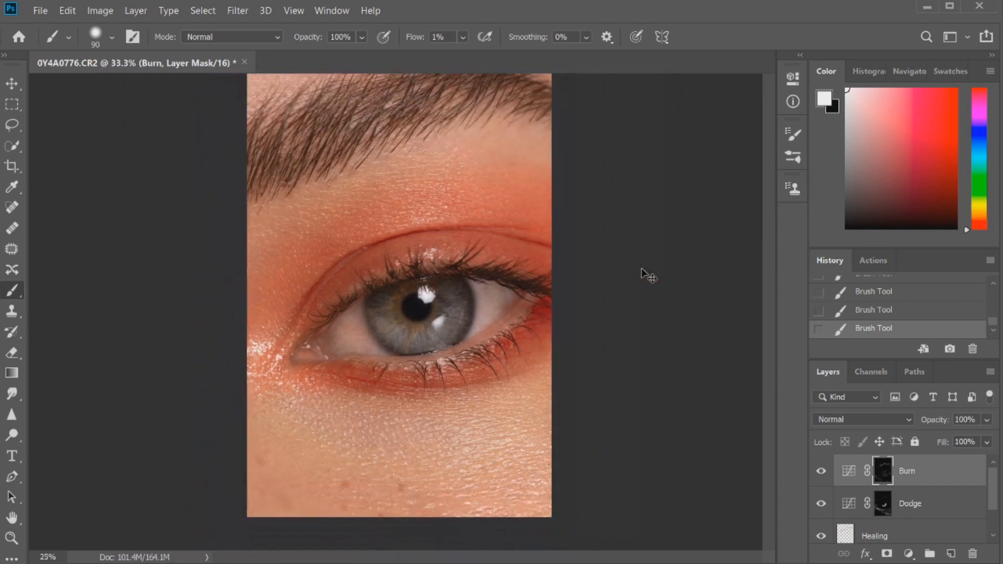
pyautogui.hotkey('ctrl', '-')
pyautogui.hotkey('ctrl', '+')
pyautogui.scroll(5, 976, 297)
pyautogui.click(976, 298)
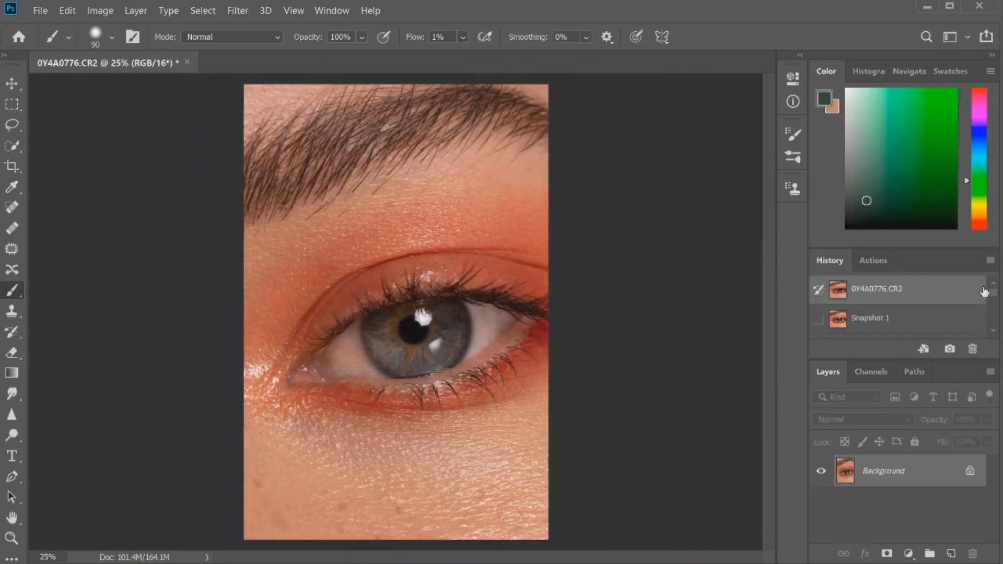
pyautogui.moveTo(993, 292); pyautogui.dragTo(994, 302)
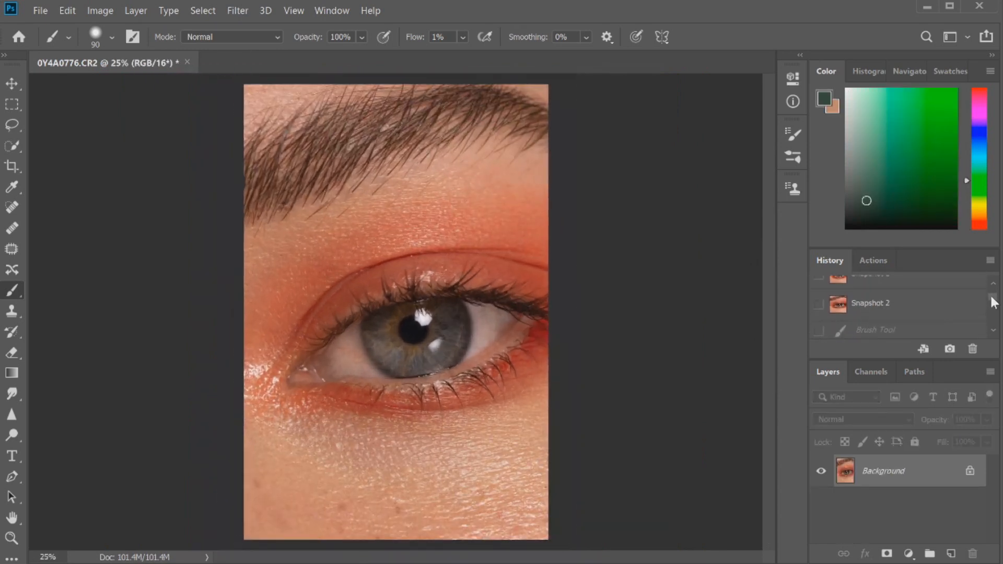
pyautogui.click(961, 304)
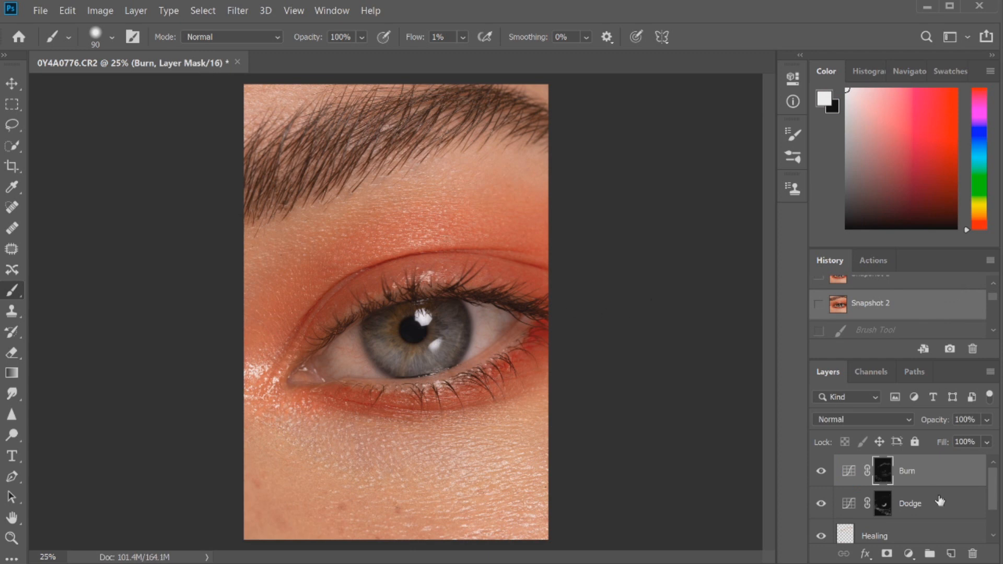
# On the Dodge mask, brighten the whites of the eye on both sides of the iris with a 400 px brush
pyautogui.click(925, 511)
pyautogui.press(']')
pyautogui.press(']')
pyautogui.press(']')
pyautogui.press(']')
pyautogui.press(']')
pyautogui.press(']')
pyautogui.press(']')
pyautogui.press(']')
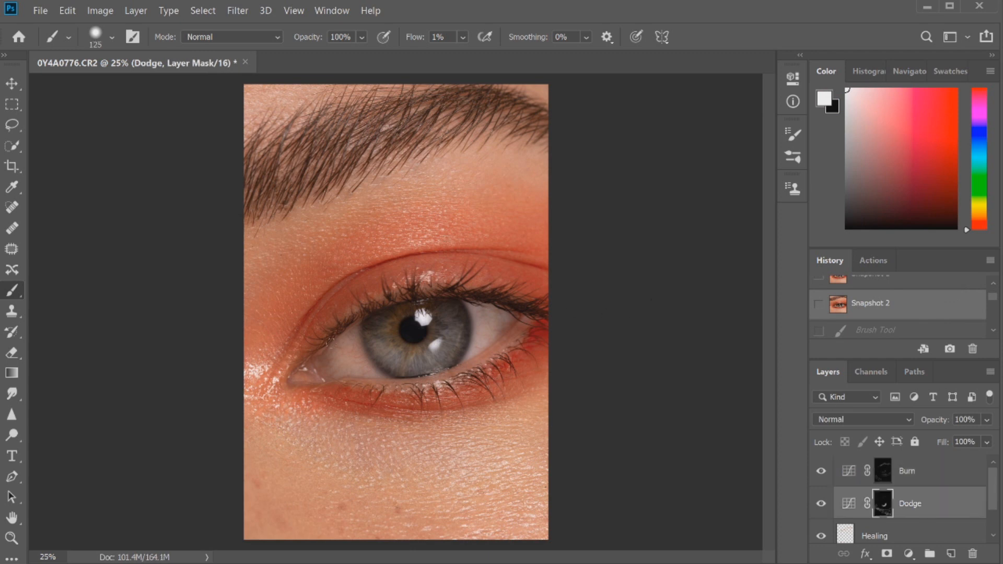
pyautogui.moveTo(346, 371); pyautogui.dragTo(359, 334)
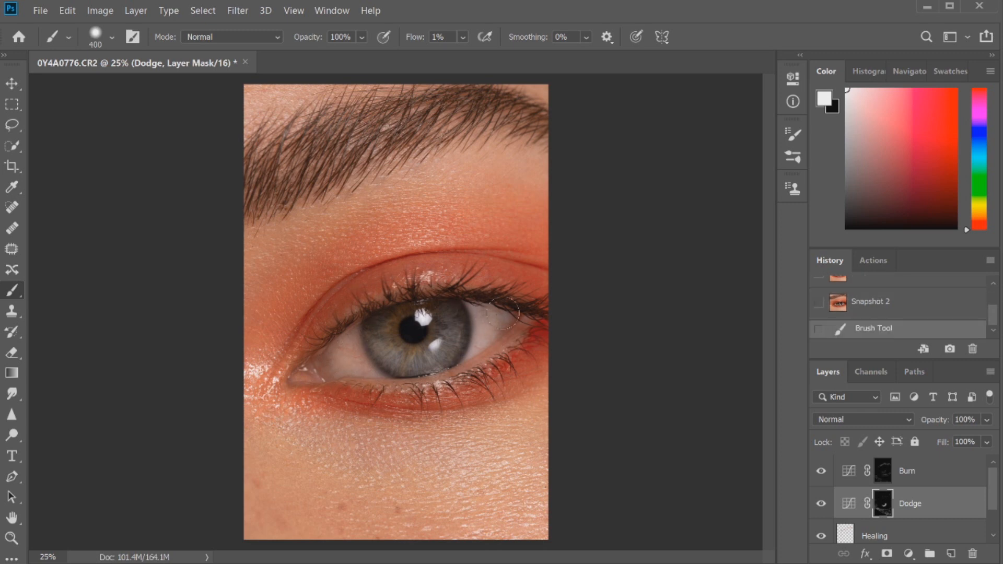
pyautogui.moveTo(503, 313); pyautogui.dragTo(489, 301)
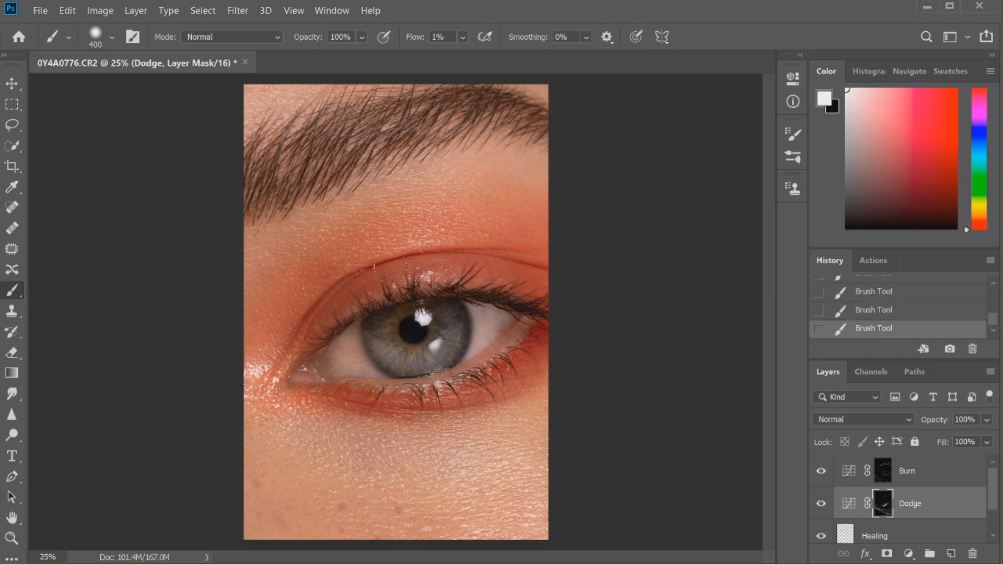
# Create a new empty layer above the Burn layer and name it Makeup
pyautogui.click(11, 538)
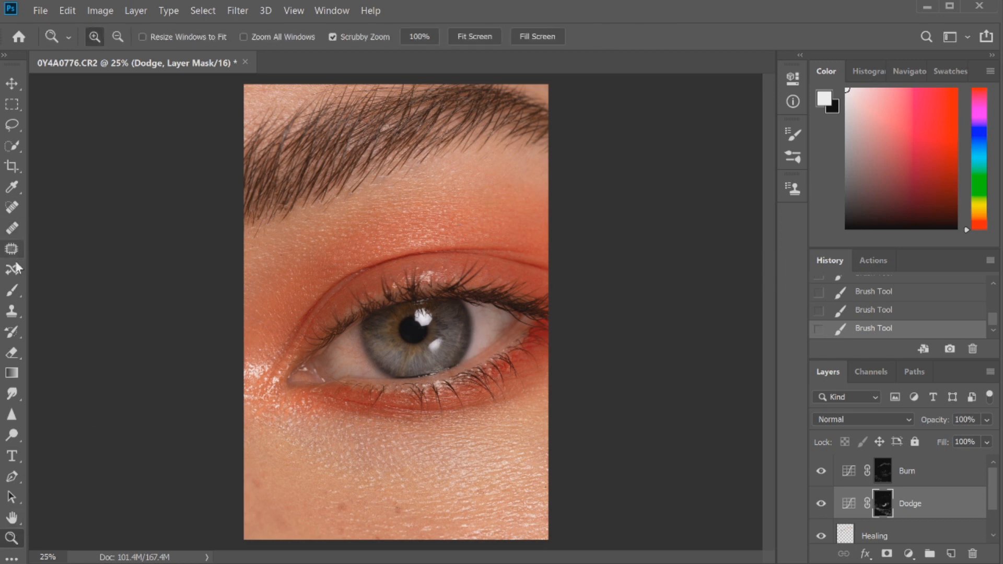
pyautogui.click(13, 292)
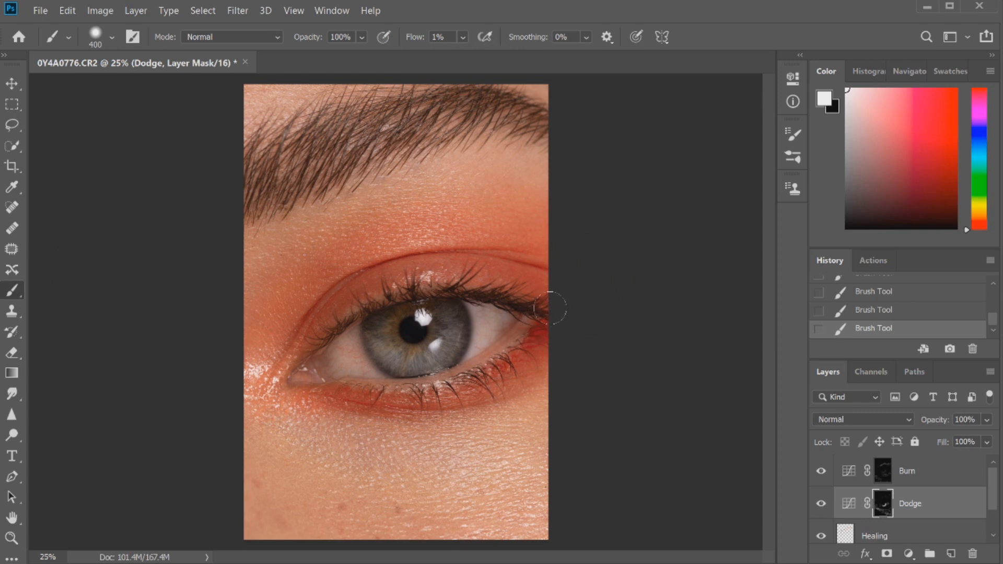
pyautogui.click(935, 470)
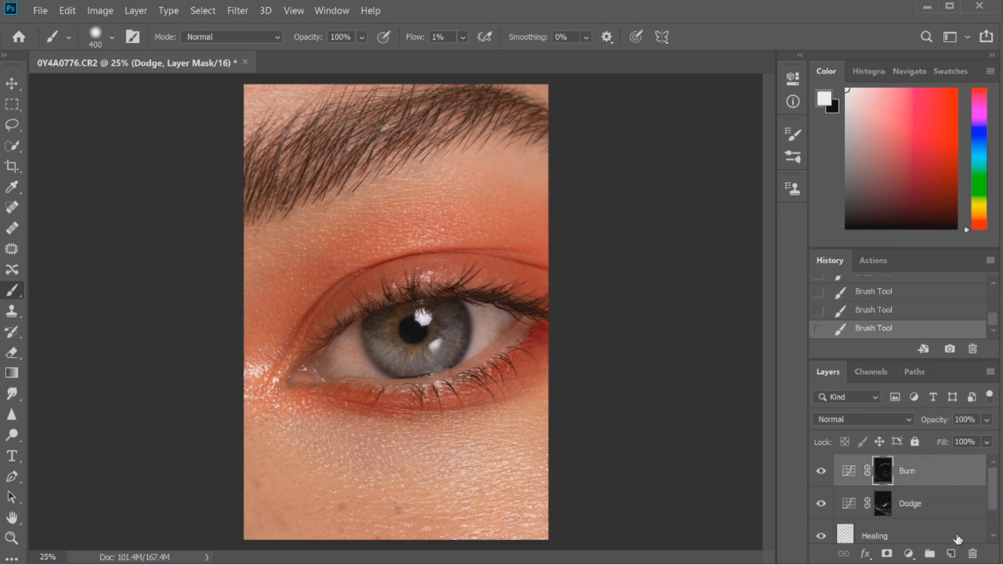
pyautogui.click(951, 554)
pyautogui.doubleClick(883, 471)
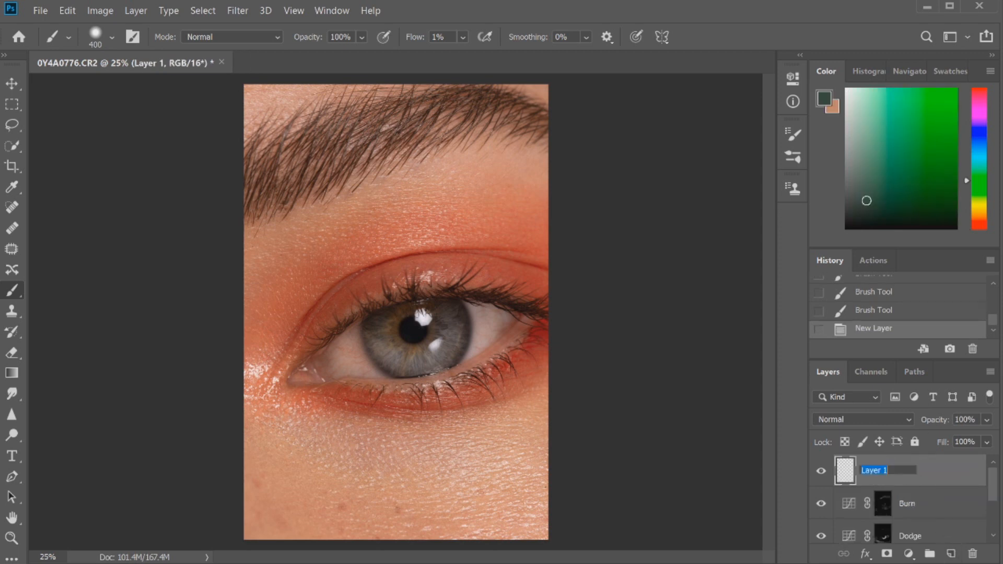
pyautogui.write('Makeup')
pyautogui.press('Return')
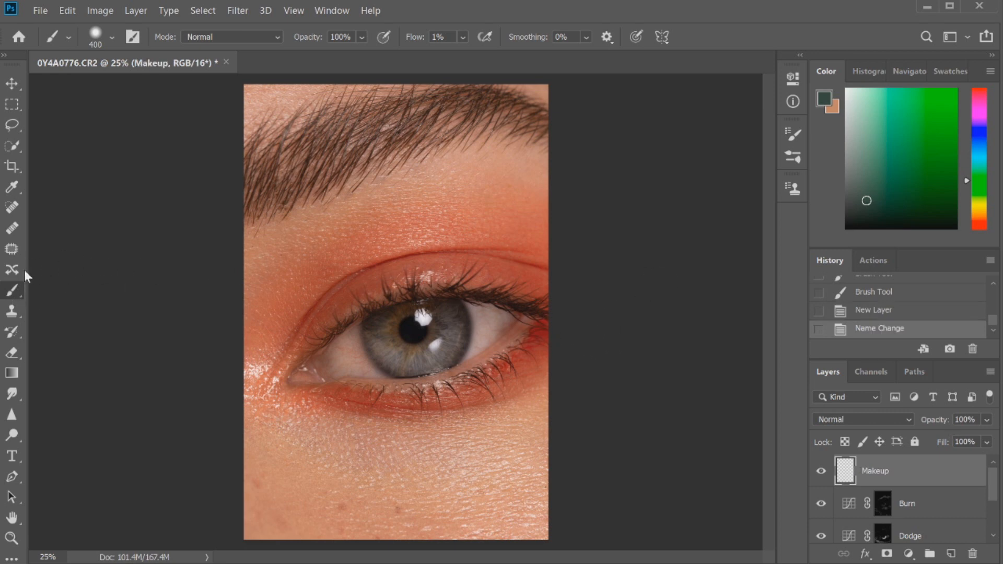
# On the Makeup layer, paint sampled eyelid colour over the patchy makeup along the inner upper lashes with a 50 px brush at 2% flow
pyautogui.scroll(1, 413, 265)
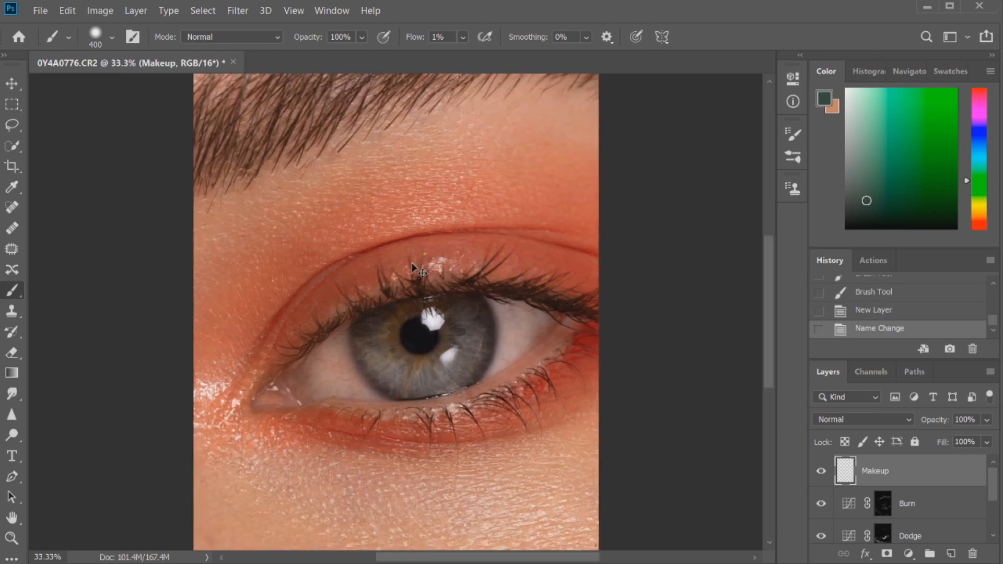
pyautogui.scroll(1, 412, 264)
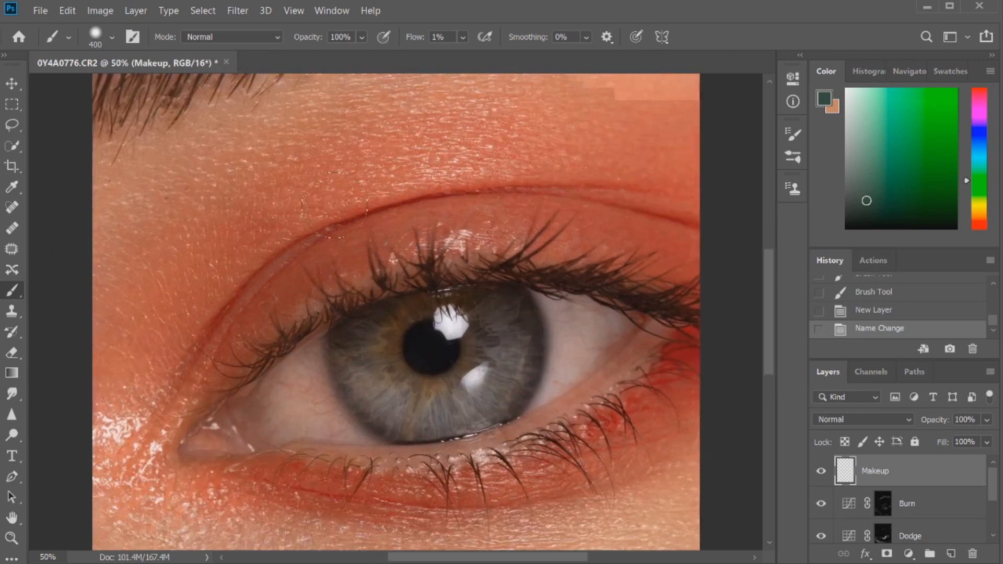
pyautogui.press('alt')
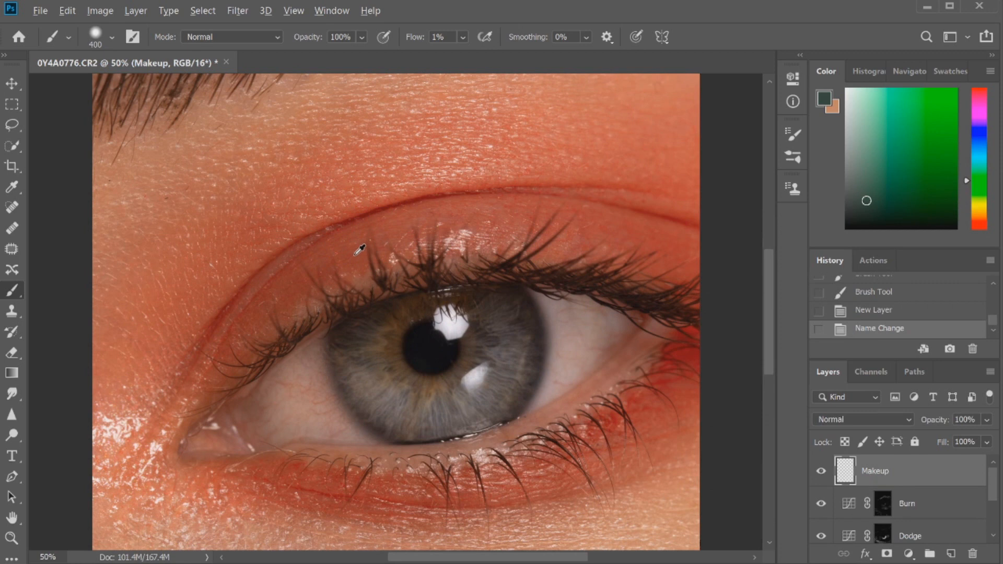
pyautogui.keyDown('alt'); pyautogui.click(350, 245); pyautogui.keyUp('alt')
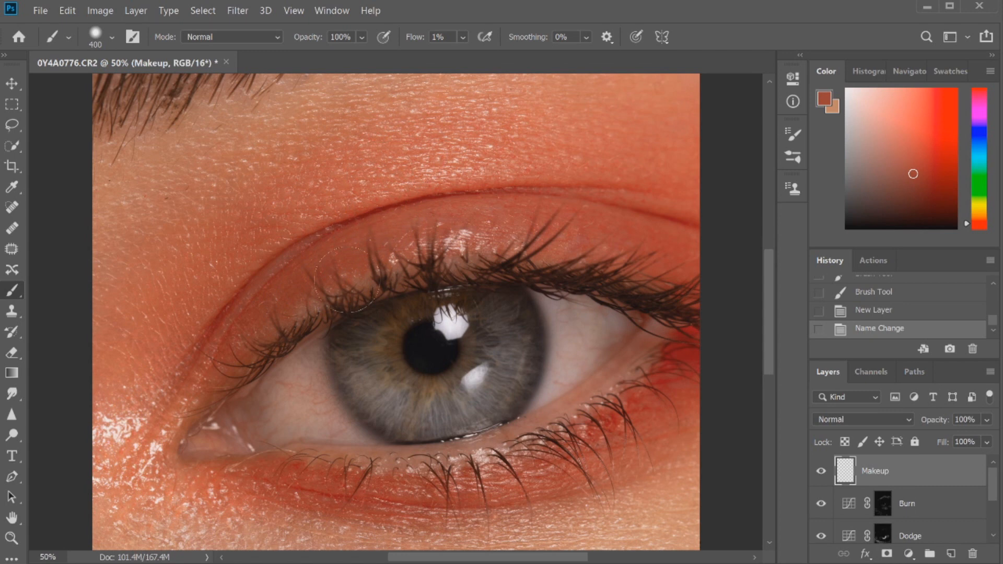
pyautogui.press('[')
pyautogui.press('[')
pyautogui.press('[')
pyautogui.press('[')
pyautogui.press('[')
pyautogui.press('[')
pyautogui.press('[')
pyautogui.press('[')
pyautogui.click(462, 34)
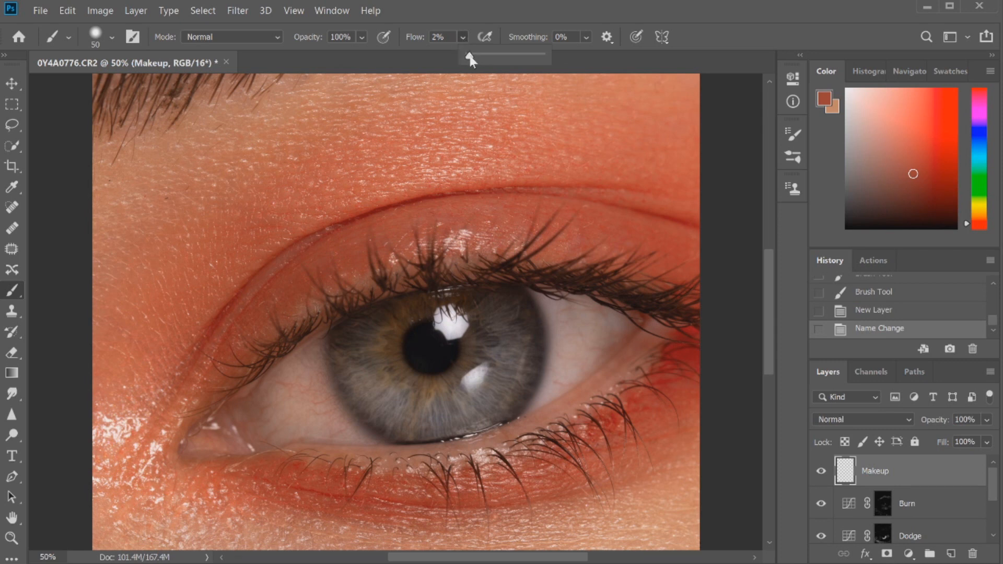
pyautogui.click(297, 321)
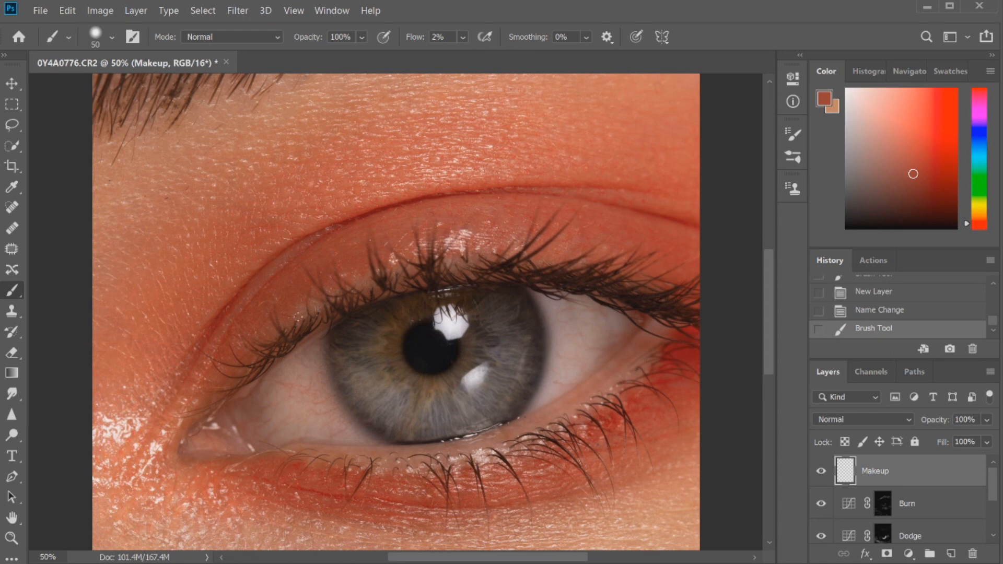
pyautogui.moveTo(313, 303); pyautogui.dragTo(335, 292)
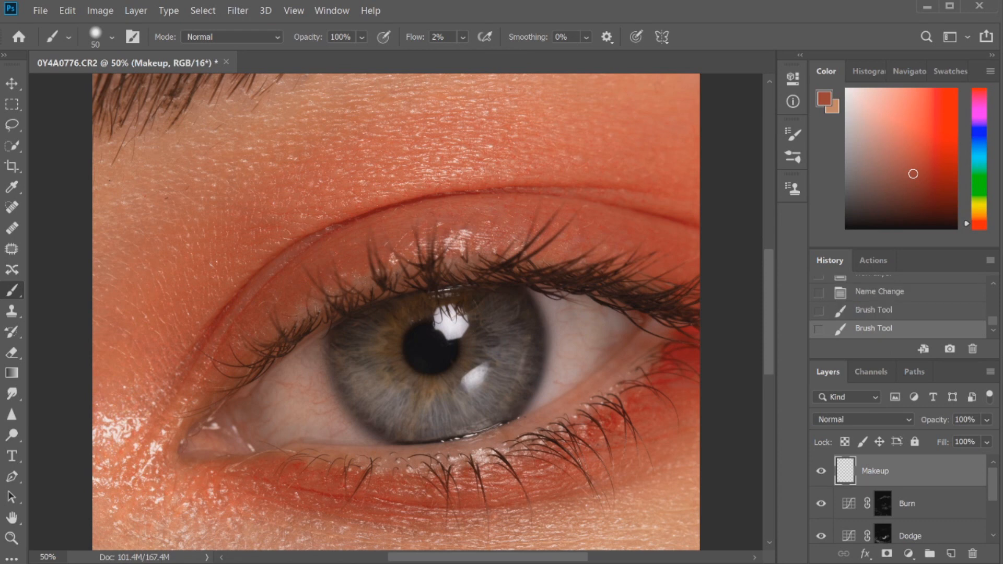
pyautogui.click(361, 277)
# Even out the rest of the upper eyelid's makeup on the Makeup layer, resampling nearby eyelid colours for each area
pyautogui.press('alt')
pyautogui.keyDown('alt'); pyautogui.click(292, 306); pyautogui.keyUp('alt')
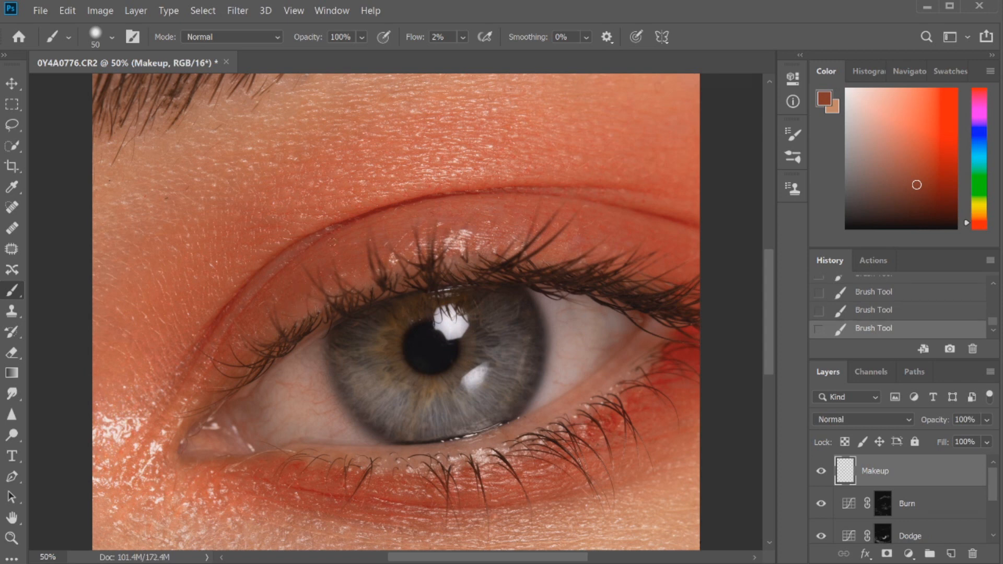
pyautogui.keyDown('alt'); pyautogui.click(459, 250); pyautogui.keyUp('alt')
pyautogui.keyDown('alt'); pyautogui.click(482, 231); pyautogui.keyUp('alt')
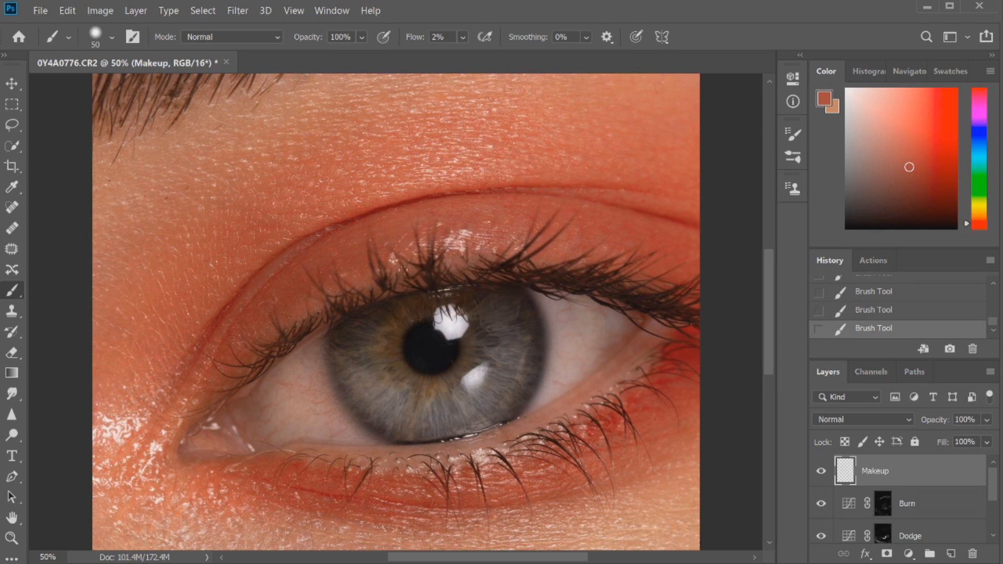
pyautogui.keyDown('alt'); pyautogui.click(386, 258); pyautogui.keyUp('alt')
# Select the Burn layer and compare the whole image with the Makeup layer hidden and shown
pyautogui.click(932, 511)
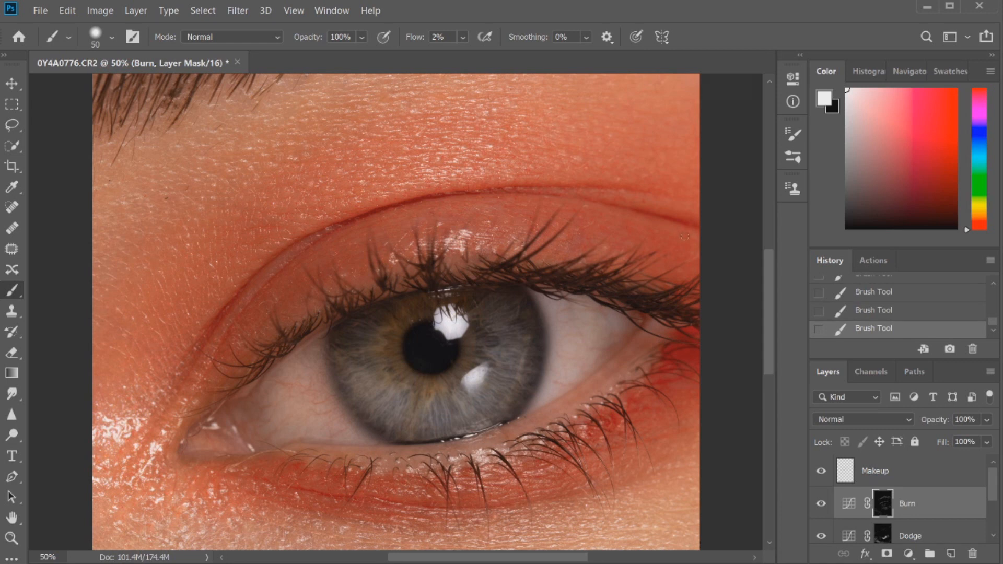
pyautogui.hotkey('ctrl', '-')
pyautogui.hotkey('ctrl', '-')
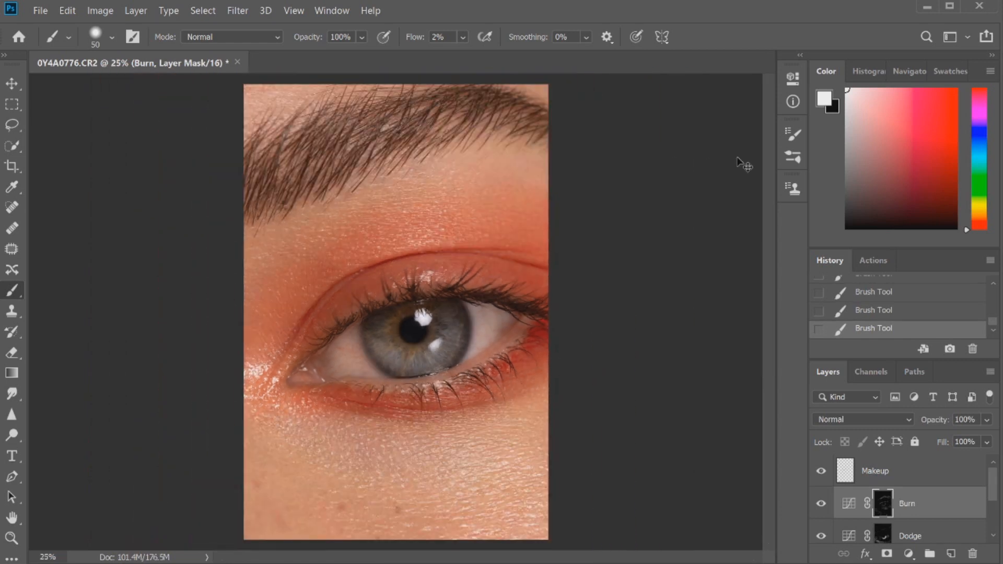
pyautogui.click(822, 472)
pyautogui.click(822, 473)
pyautogui.click(822, 473)
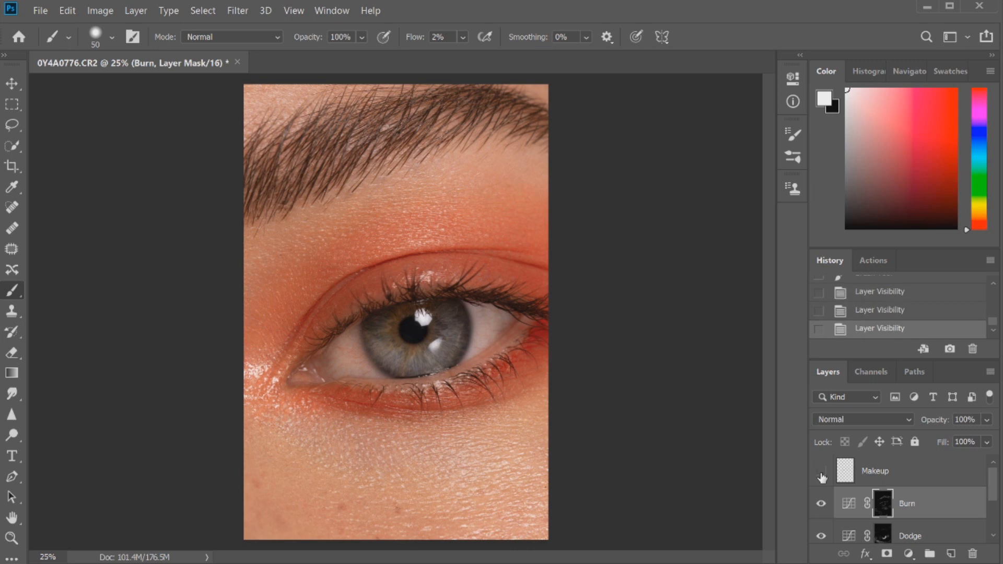
pyautogui.click(821, 473)
# On the Burn mask, darken a spot in the iris beside the pupil with the 50 px brush at 2% flow
pyautogui.hotkey('ctrl', '+')
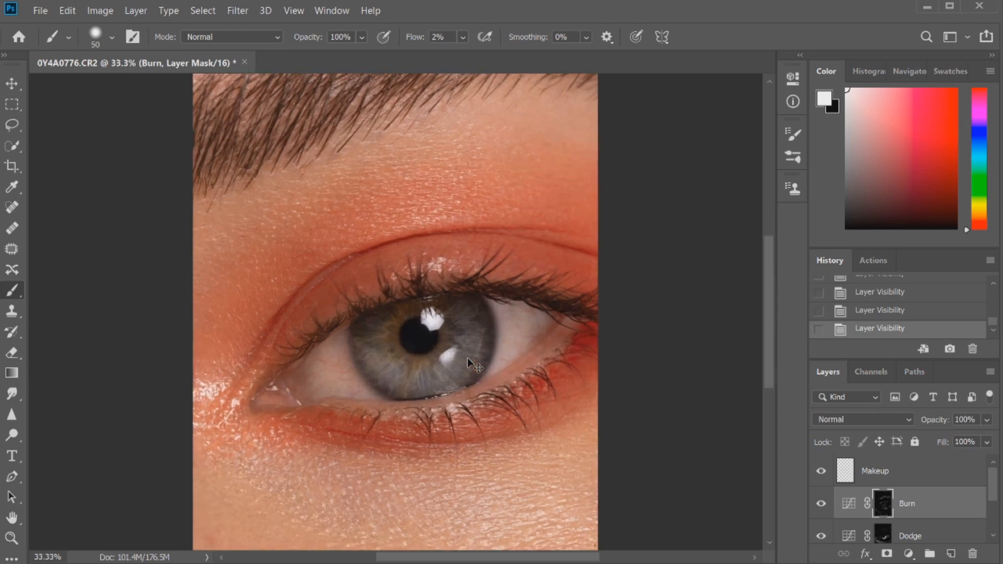
pyautogui.hotkey('ctrl', '+')
pyautogui.click(467, 358)
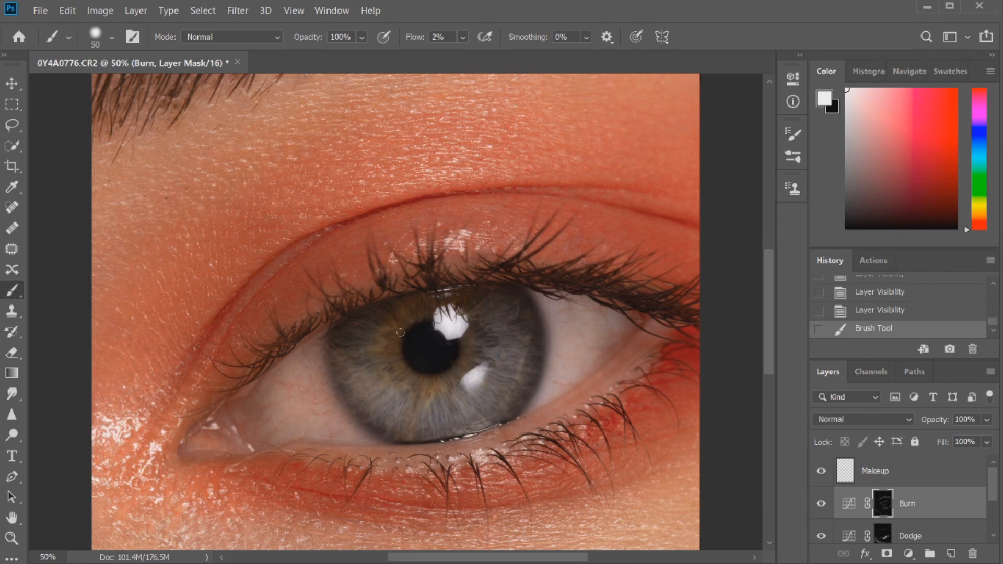
# Create a new empty layer above the Makeup layer and name it Sclera
pyautogui.click(944, 475)
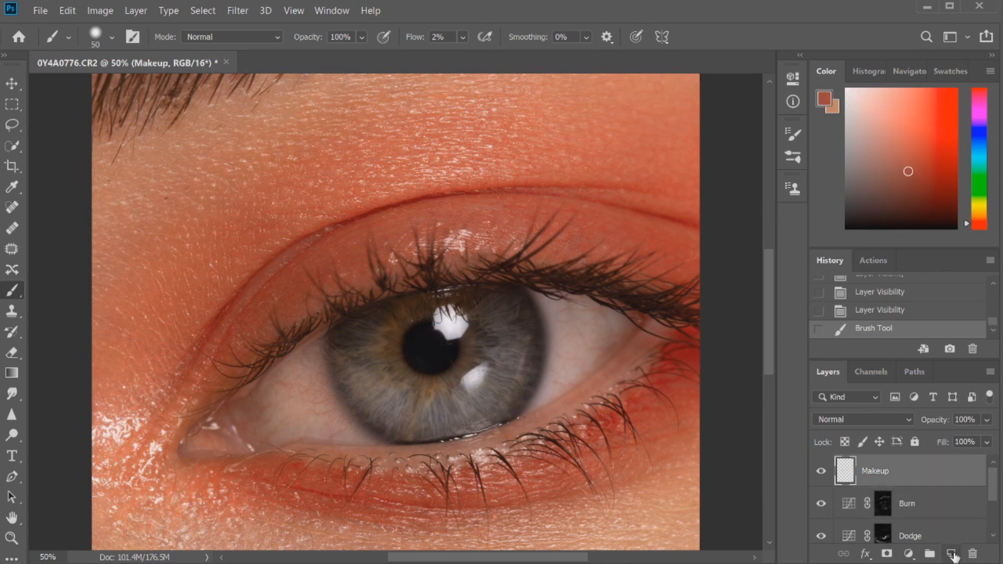
pyautogui.click(952, 555)
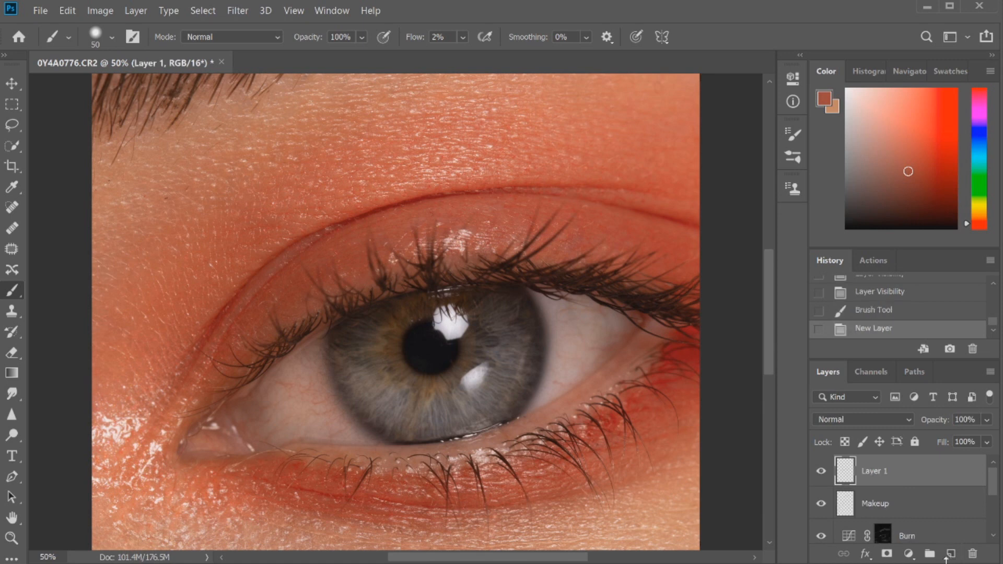
pyautogui.doubleClick(885, 473)
pyautogui.write('Sclera')
pyautogui.press('Return')
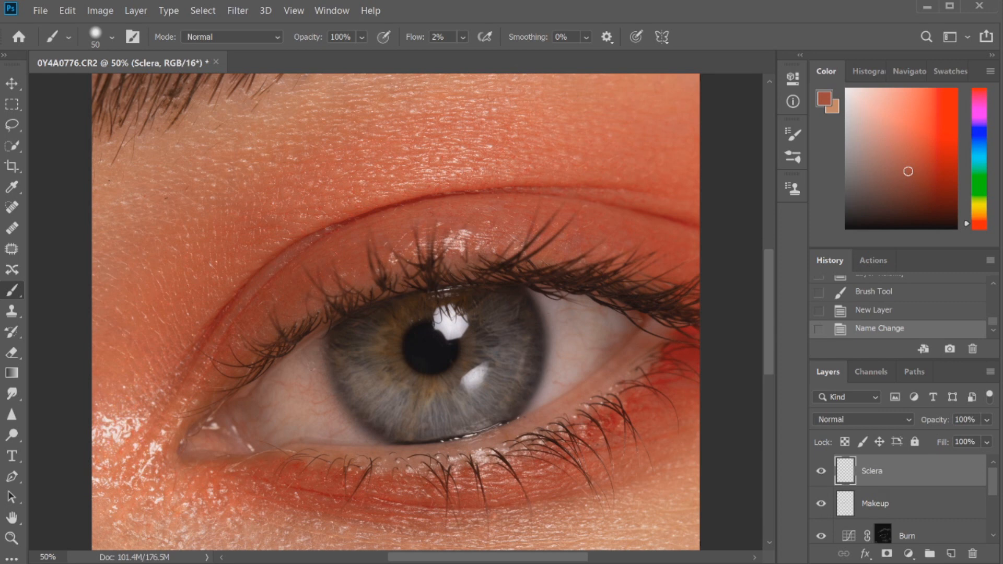
# On the Sclera layer, paint sampled eye-white colour over the veins left of the iris with a 125 px brush at 2% flow
pyautogui.press('alt')
pyautogui.keyDown('alt'); pyautogui.click(293, 405); pyautogui.keyUp('alt')
pyautogui.press(']')
pyautogui.press(']')
pyautogui.press(']')
pyautogui.press(']')
pyautogui.press(']')
pyautogui.press(']')
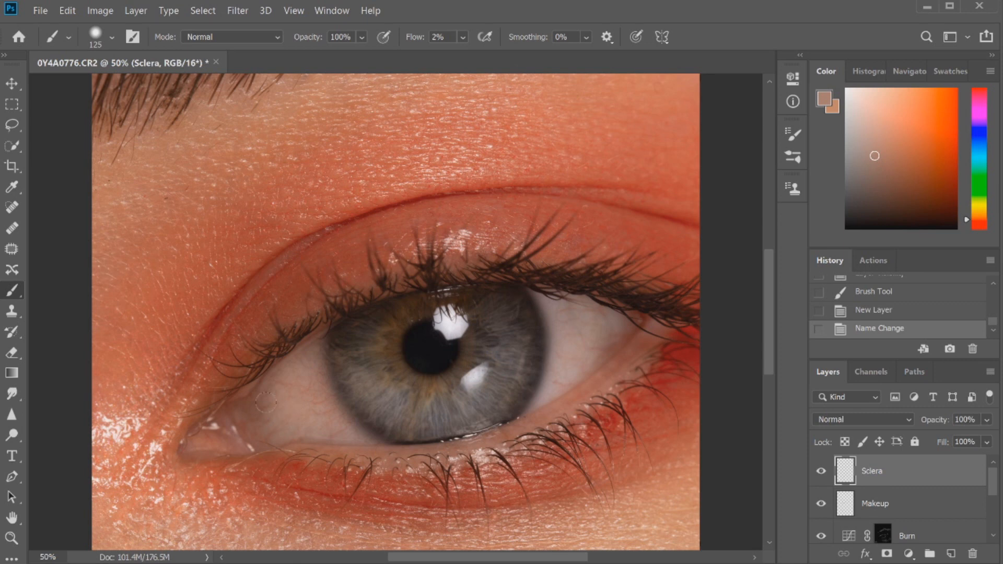
pyautogui.moveTo(309, 423)
pyautogui.mouseDown()
pyautogui.moveTo(315, 402)
pyautogui.moveTo(259, 414)
pyautogui.moveTo(280, 392)
pyautogui.mouseUp()
# Paint sampled eye-white colours over the redness in the white to the right of the iris on the Sclera layer
pyautogui.keyDown('alt'); pyautogui.click(564, 330); pyautogui.keyUp('alt')
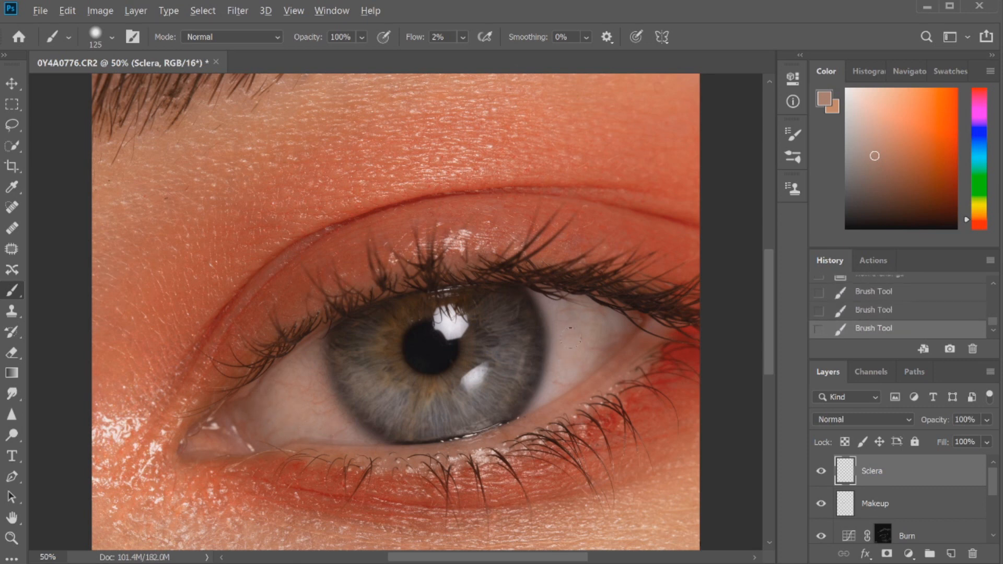
pyautogui.moveTo(565, 326); pyautogui.dragTo(571, 313)
pyautogui.keyDown('alt'); pyautogui.click(567, 348); pyautogui.keyUp('alt')
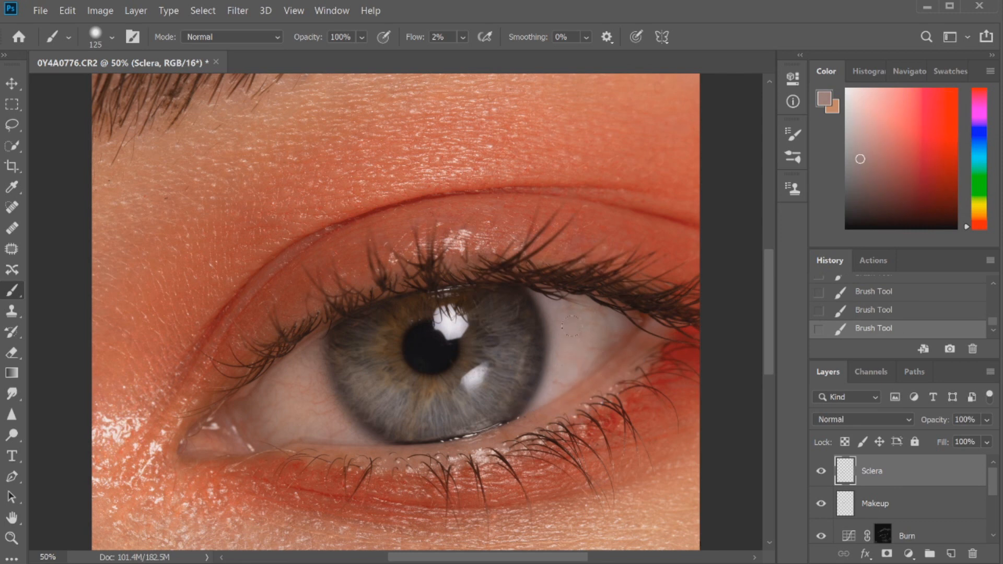
pyautogui.moveTo(587, 305); pyautogui.dragTo(605, 327)
# Reduce the brush to 80 px and resample the eye-white colour left of the iris for finer touch-ups on the Sclera layer
pyautogui.press('[')
pyautogui.press('[')
pyautogui.press('[')
pyautogui.keyDown('alt'); pyautogui.click(301, 406); pyautogui.keyUp('alt')
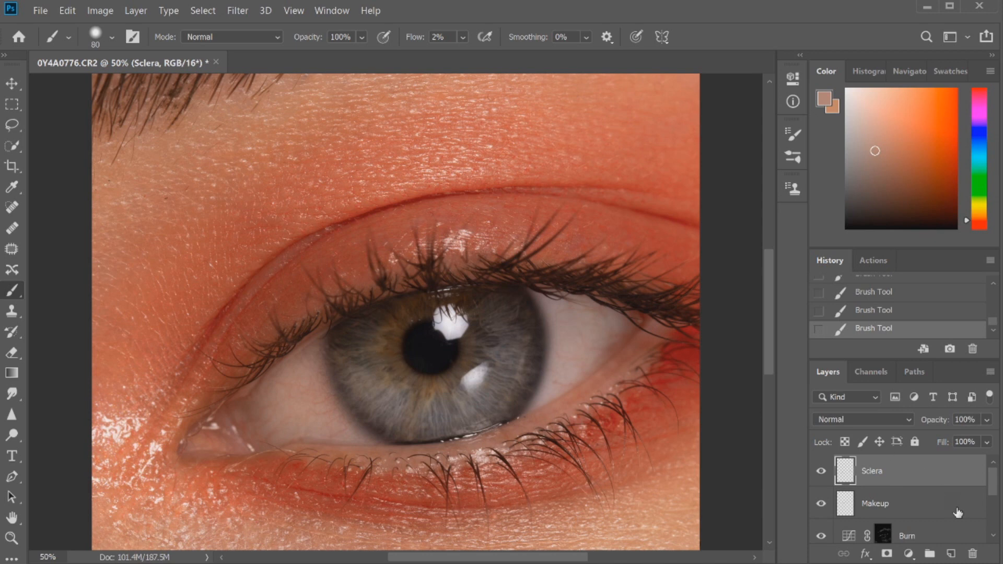
# On the Healing layer, remove remaining veins in the eye whites on both sides of the iris with an 80 px Spot Healing Brush
pyautogui.scroll(-3, 996, 489)
pyautogui.click(864, 494)
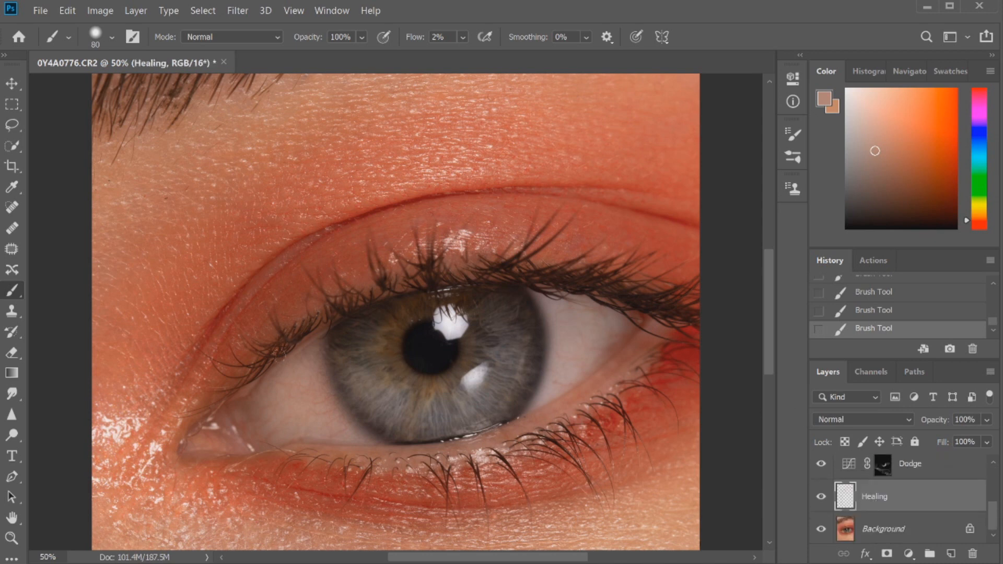
pyautogui.press('j')
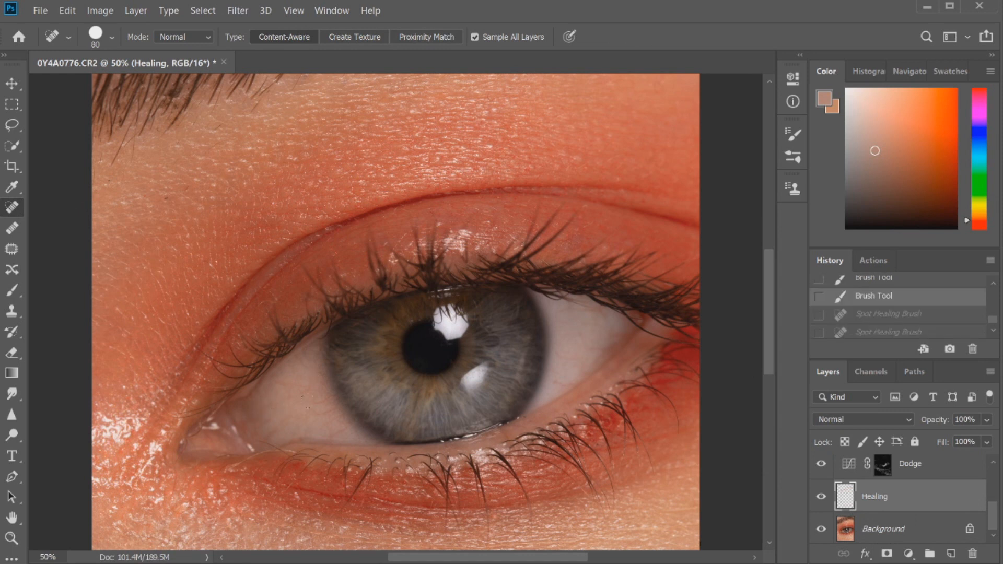
pyautogui.click(317, 401)
pyautogui.click(319, 413)
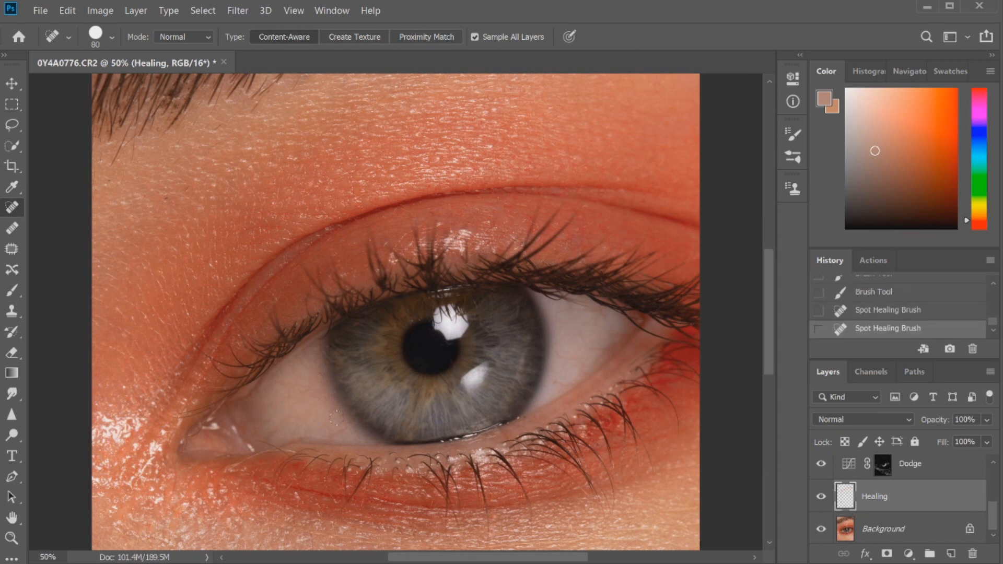
pyautogui.moveTo(330, 421)
pyautogui.mouseDown()
pyautogui.moveTo(329, 439)
pyautogui.moveTo(345, 438)
pyautogui.moveTo(331, 422)
pyautogui.mouseUp()
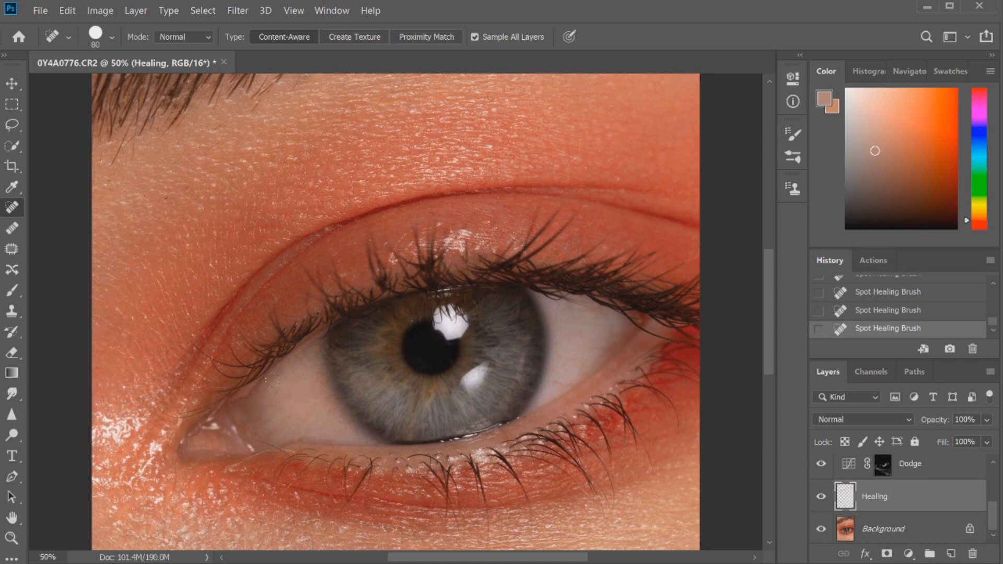
pyautogui.moveTo(598, 309)
pyautogui.mouseDown()
pyautogui.moveTo(621, 310)
pyautogui.moveTo(628, 279)
pyautogui.moveTo(596, 318)
pyautogui.moveTo(598, 303)
pyautogui.moveTo(594, 332)
pyautogui.moveTo(604, 319)
pyautogui.moveTo(621, 330)
pyautogui.moveTo(600, 349)
pyautogui.mouseUp()
# Smooth the eye whites on both sides of the iris by cloning clean nearby areas with a 100 px Clone Stamp at 31% opacity
pyautogui.press('s')
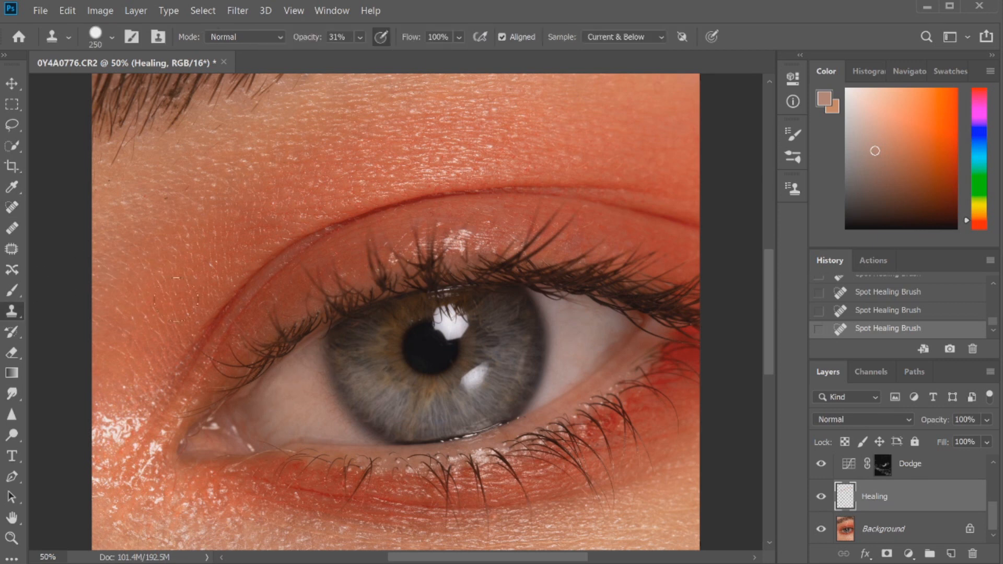
pyautogui.press('[')
pyautogui.press('[')
pyautogui.press('[')
pyautogui.press('[')
pyautogui.press('[')
pyautogui.keyDown('alt'); pyautogui.click(289, 394); pyautogui.keyUp('alt')
pyautogui.moveTo(281, 385)
pyautogui.mouseDown()
pyautogui.moveTo(281, 407)
pyautogui.moveTo(294, 393)
pyautogui.moveTo(327, 413)
pyautogui.moveTo(306, 381)
pyautogui.mouseUp()
pyautogui.keyDown('alt'); pyautogui.click(569, 334); pyautogui.keyUp('alt')
pyautogui.moveTo(570, 361)
pyautogui.mouseDown()
pyautogui.moveTo(583, 369)
pyautogui.moveTo(575, 360)
pyautogui.mouseUp()
pyautogui.click(602, 326)
pyautogui.click(610, 321)
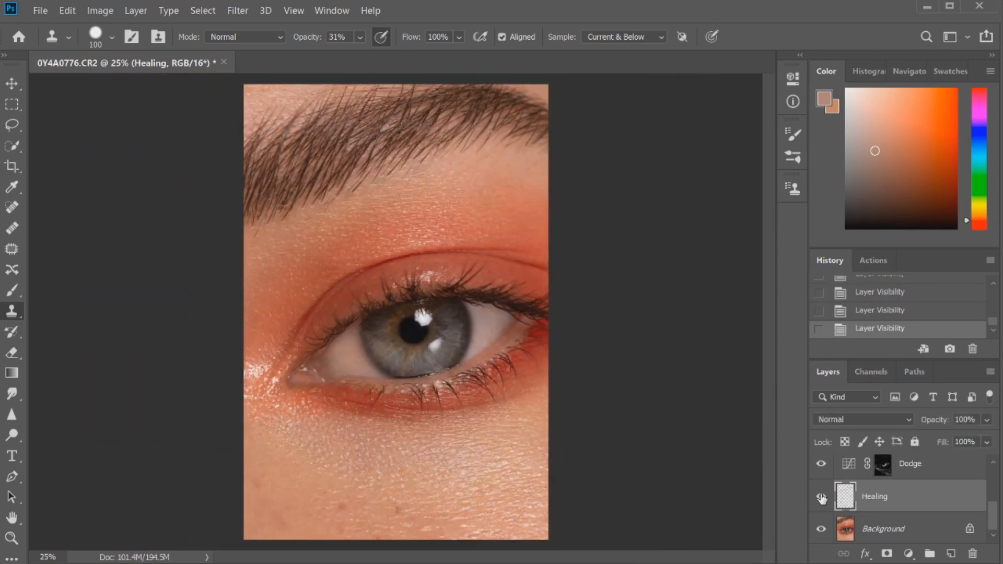
# Compare the eye whites with the Sclera layer hidden and shown
pyautogui.moveTo(995, 510); pyautogui.dragTo(995, 472)
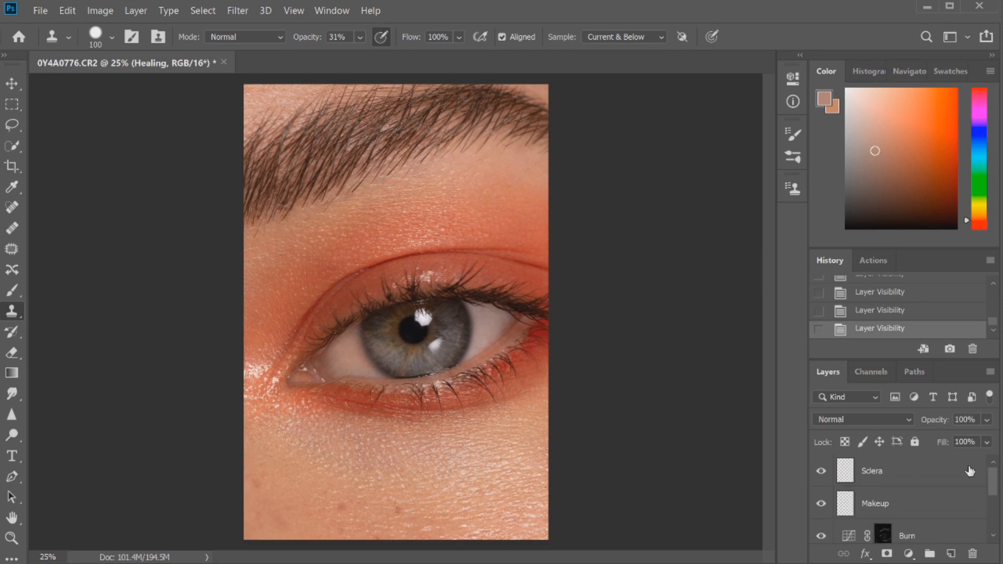
pyautogui.click(823, 472)
pyautogui.click(823, 473)
pyautogui.click(824, 473)
# On the Healing layer, remove the glossy specks and stray marks between the upper eyelid lashes with an 80 px Spot Healing Brush
pyautogui.click(11, 539)
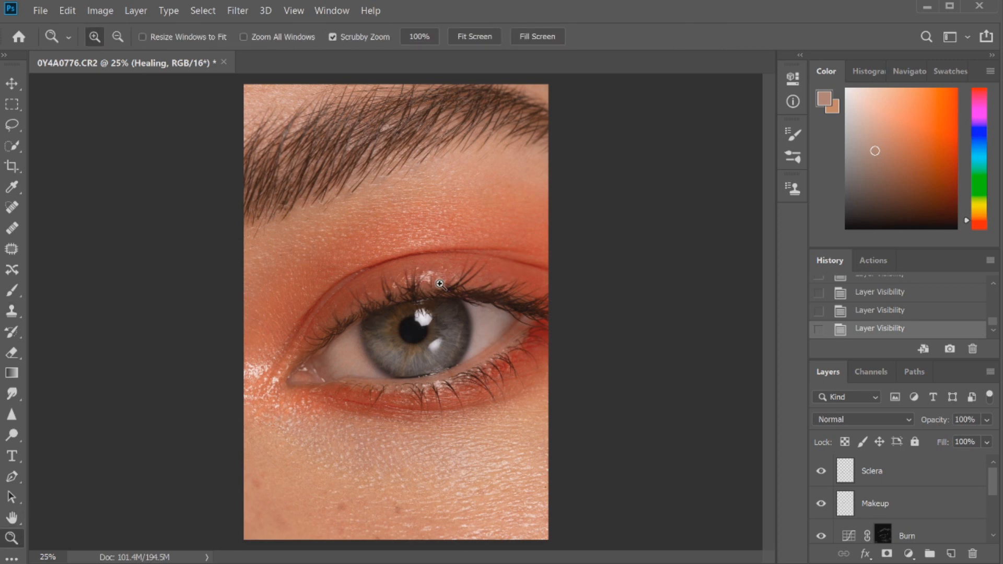
pyautogui.click(438, 337)
pyautogui.press('j')
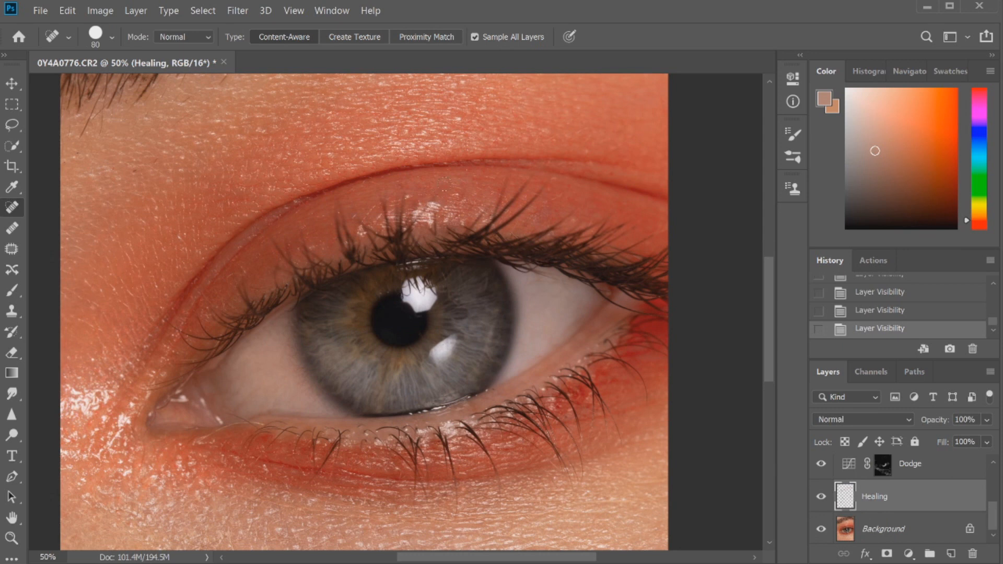
pyautogui.moveTo(439, 189)
pyautogui.mouseDown()
pyautogui.moveTo(414, 224)
pyautogui.moveTo(422, 218)
pyautogui.mouseUp()
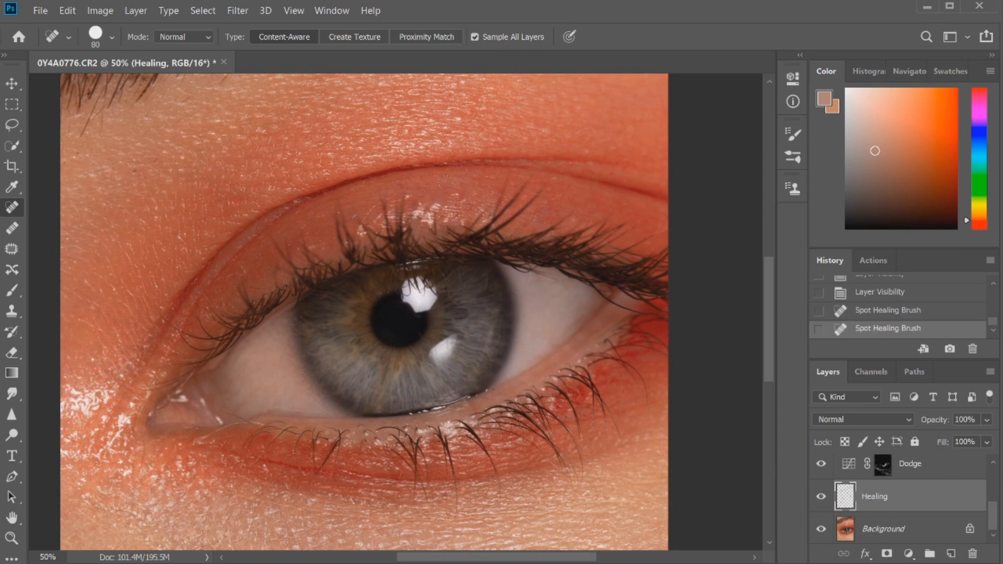
pyautogui.moveTo(444, 182); pyautogui.dragTo(419, 221)
pyautogui.click(862, 310)
pyautogui.click(278, 267)
pyautogui.moveTo(374, 231); pyautogui.dragTo(388, 231)
pyautogui.click(367, 226)
pyautogui.click(385, 248)
pyautogui.click(400, 233)
pyautogui.click(390, 239)
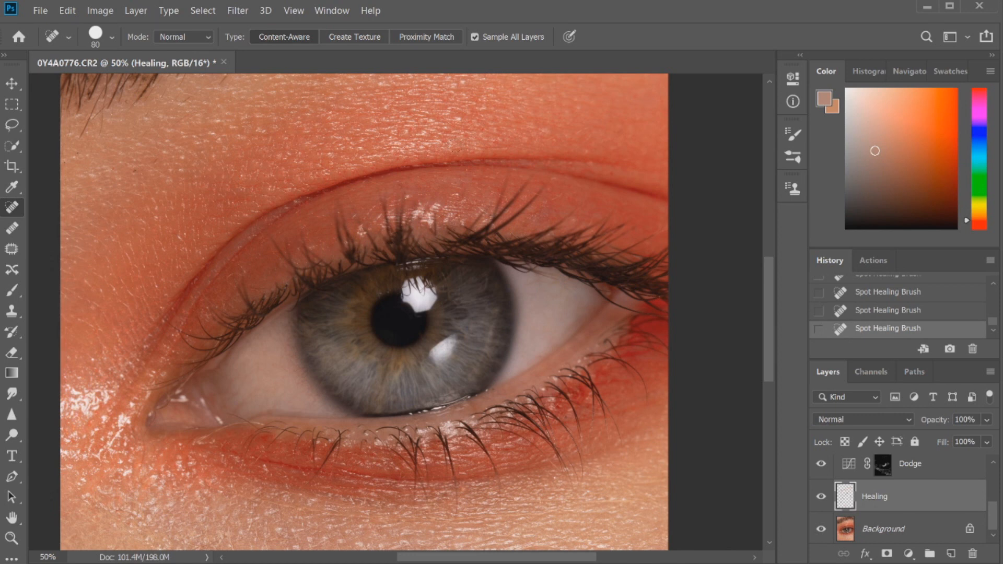
pyautogui.click(436, 220)
# Create a new layer above Sclera and name it Eyelashes
pyautogui.press('z')
pyautogui.rightClick(490, 262)
pyautogui.click(517, 268)
pyautogui.click(448, 320)
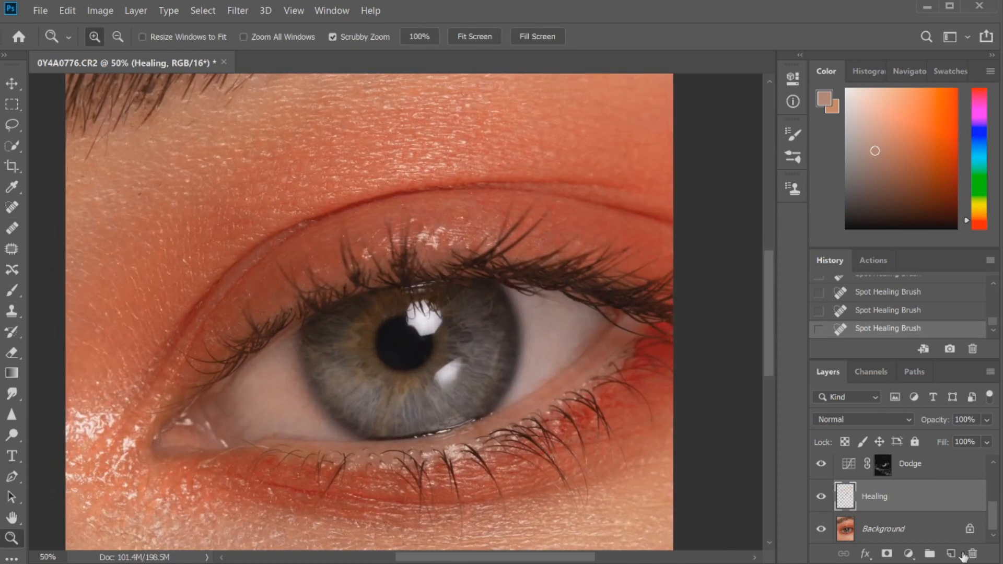
pyautogui.scroll(5, 957, 477)
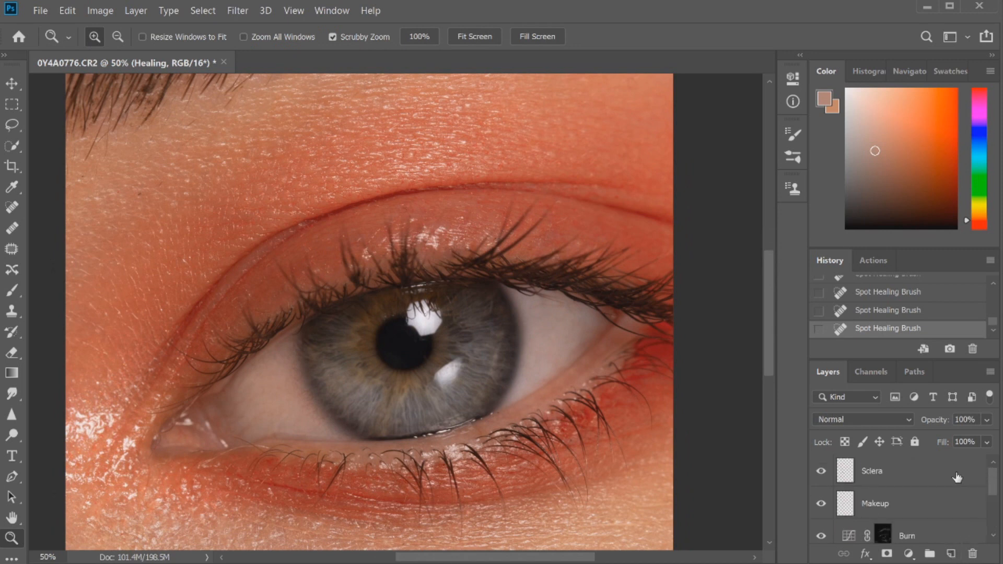
pyautogui.click(951, 554)
pyautogui.doubleClick(878, 471)
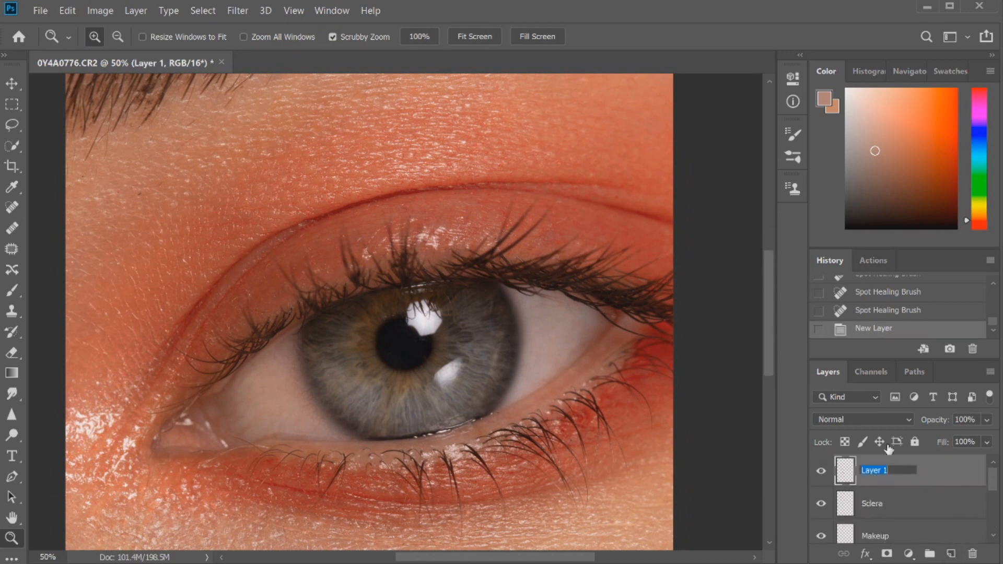
pyautogui.write('Eyelashes')
pyautogui.press('Return')
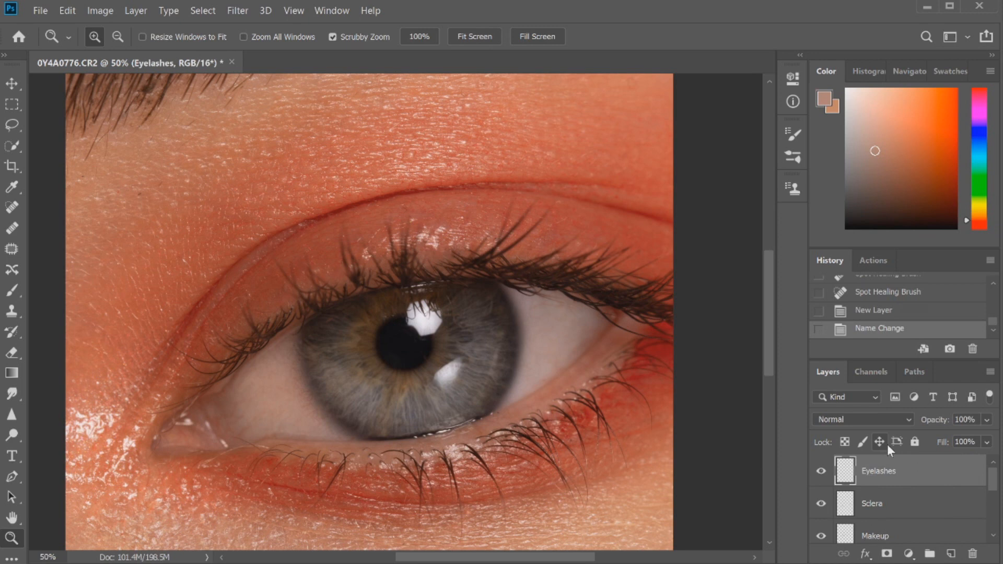
# Set the Brush to 31 px with 82% hardness and check that Shape Dynamics controls its size by Pen Pressure
pyautogui.click(12, 292)
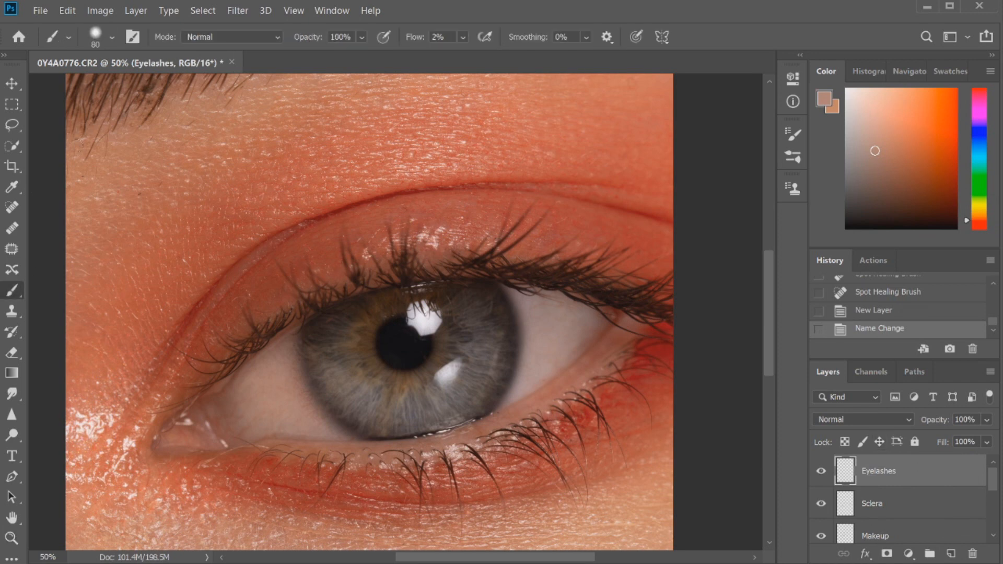
pyautogui.click(111, 38)
pyautogui.click(167, 120)
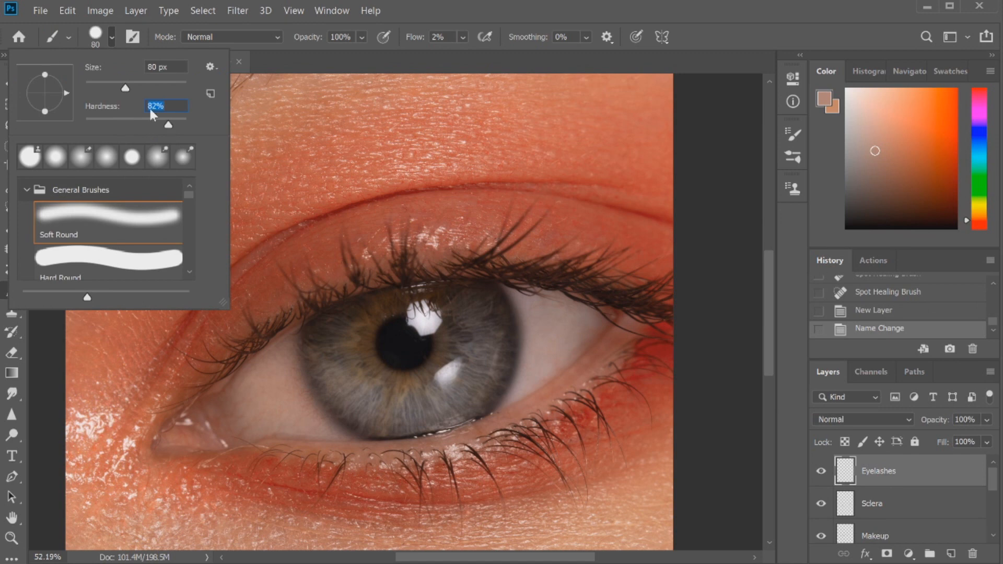
pyautogui.click(101, 84)
pyautogui.click(111, 33)
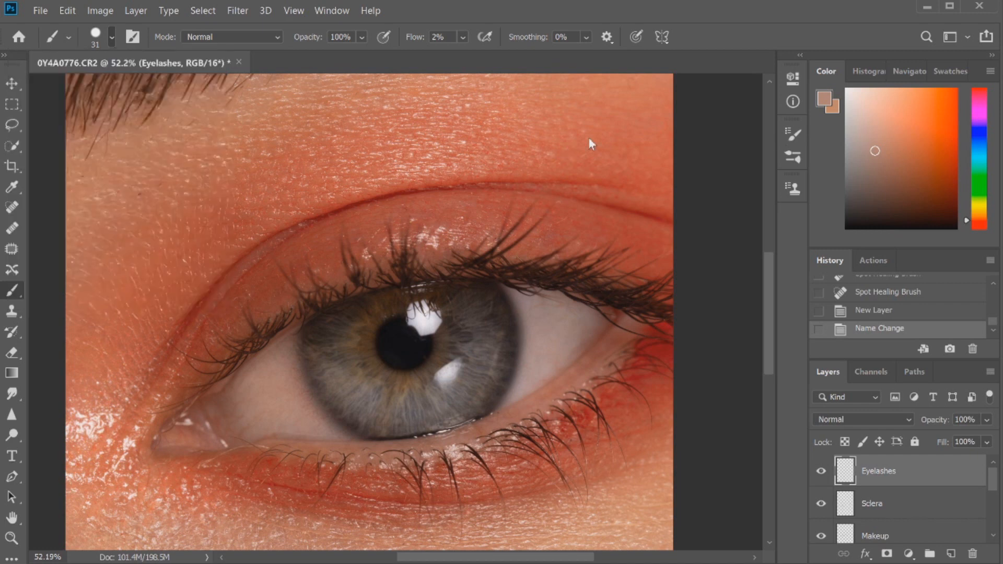
pyautogui.click(794, 135)
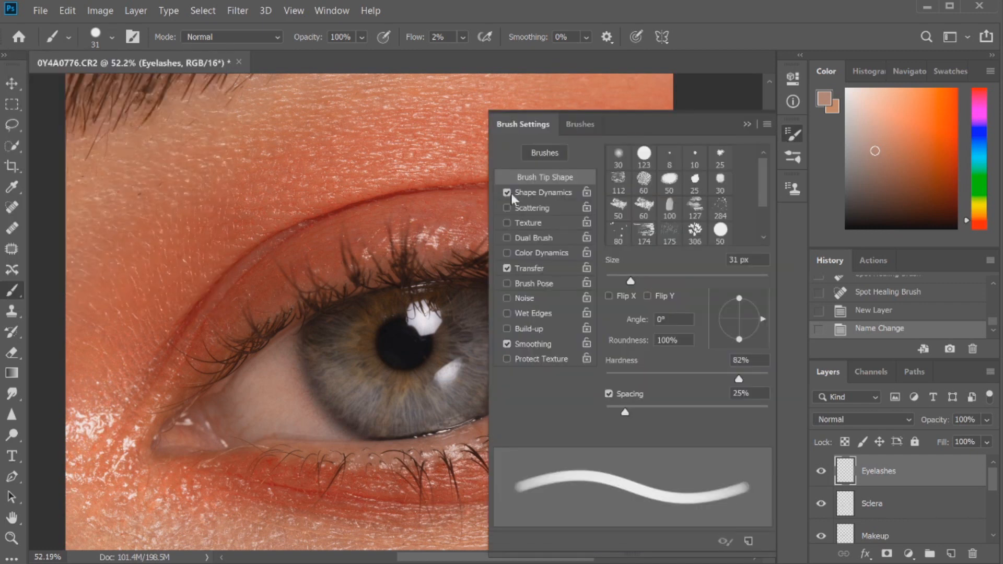
pyautogui.click(528, 192)
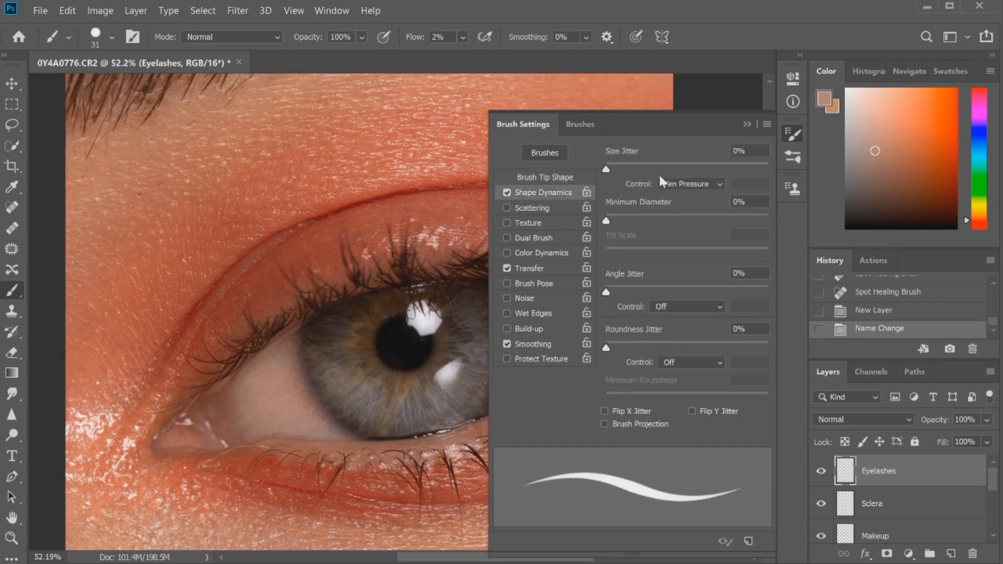
pyautogui.click(794, 134)
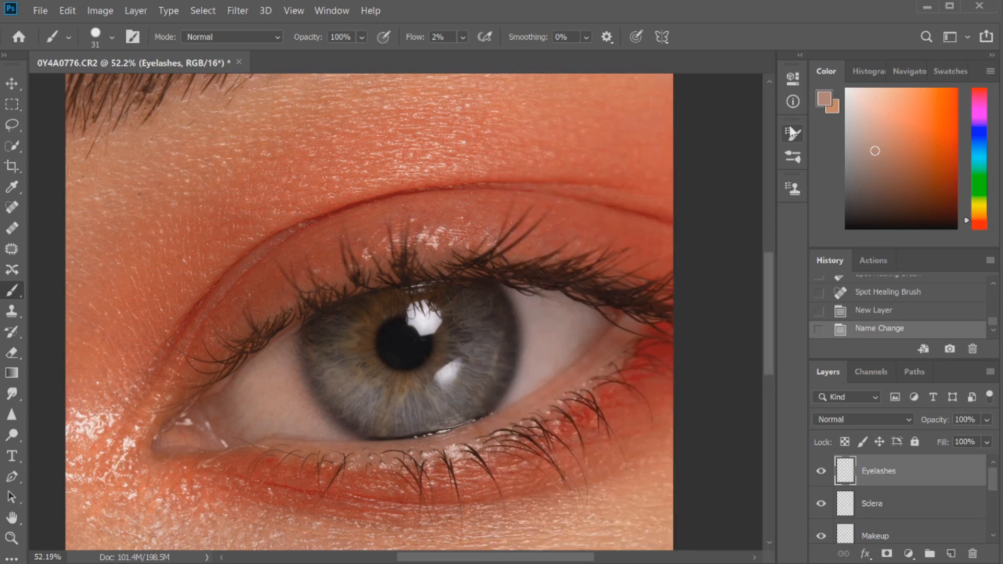
# Set the brush flow to 23%, then make a test stroke on the upper eyelid and undo it
pyautogui.click(463, 37)
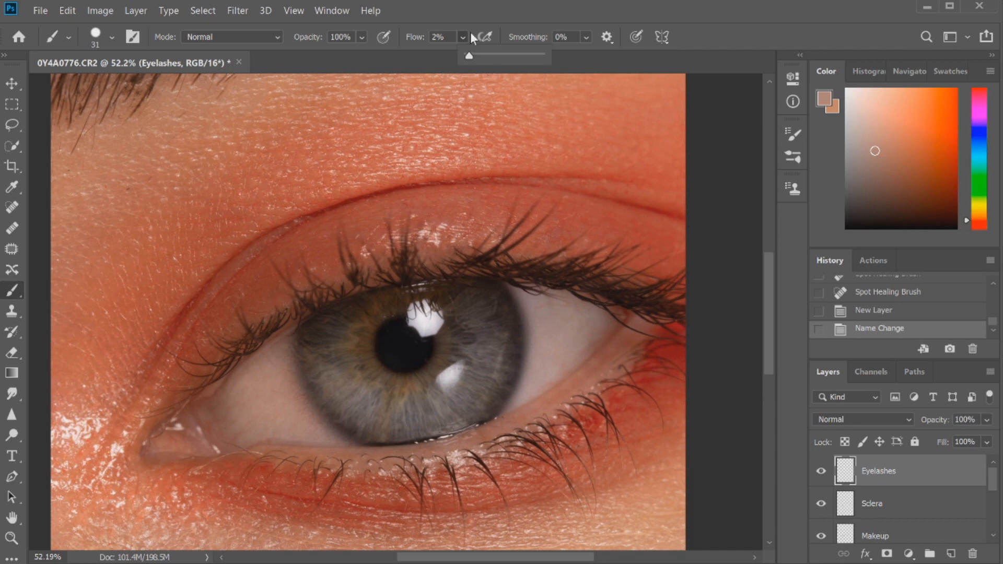
pyautogui.moveTo(473, 54); pyautogui.dragTo(479, 57)
pyautogui.click(464, 32)
pyautogui.click(450, 183)
pyautogui.hotkey('ctrl', 'z')
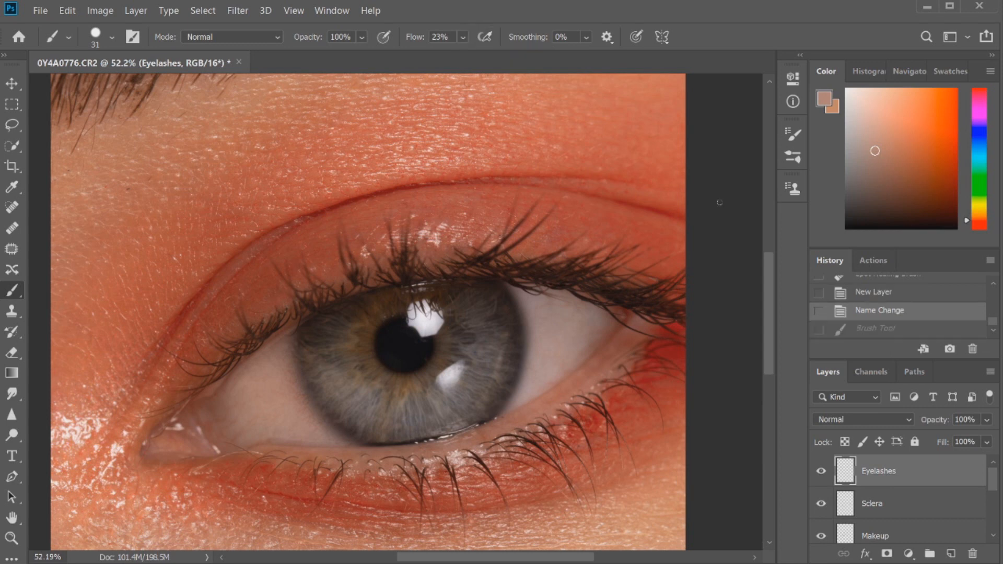
# Choose black as the foreground colour and paint fine lashes in the gap of the upper lash line above the iris
pyautogui.click(848, 227)
pyautogui.click(421, 235)
pyautogui.click(426, 262)
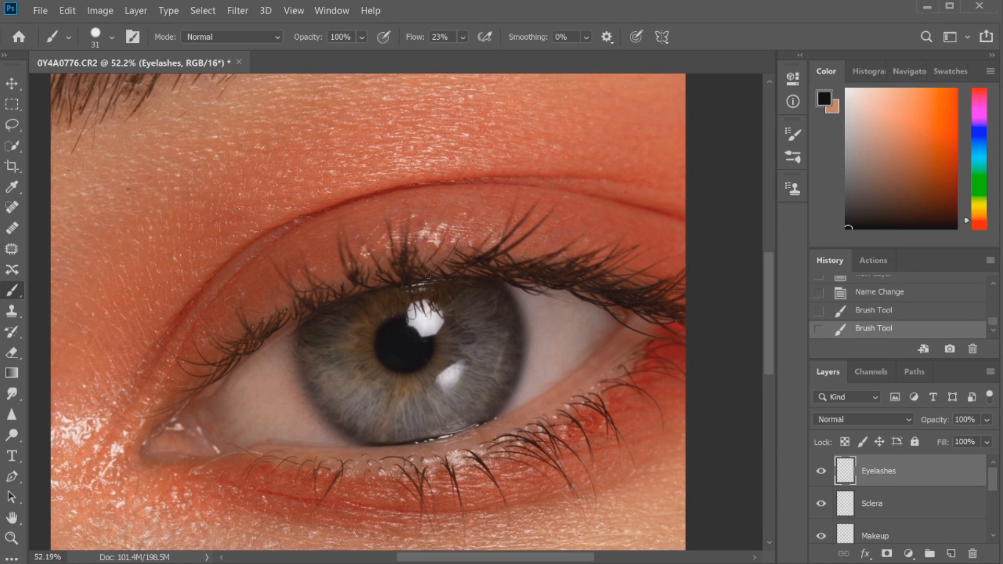
pyautogui.moveTo(446, 256); pyautogui.dragTo(448, 220)
pyautogui.moveTo(437, 268); pyautogui.dragTo(447, 220)
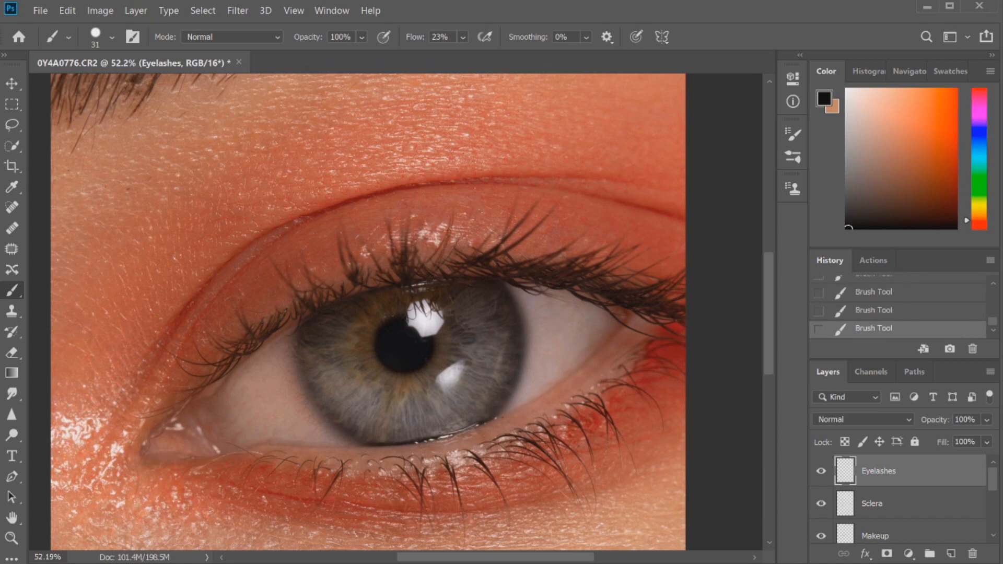
# Enlarge the brush to 50 px and paint more curved upper lashes above the iris on the Eyelashes layer
pyautogui.press(']')
pyautogui.press(']')
pyautogui.moveTo(432, 273); pyautogui.dragTo(467, 217)
pyautogui.moveTo(410, 275); pyautogui.dragTo(472, 203)
pyautogui.moveTo(376, 267); pyautogui.dragTo(368, 228)
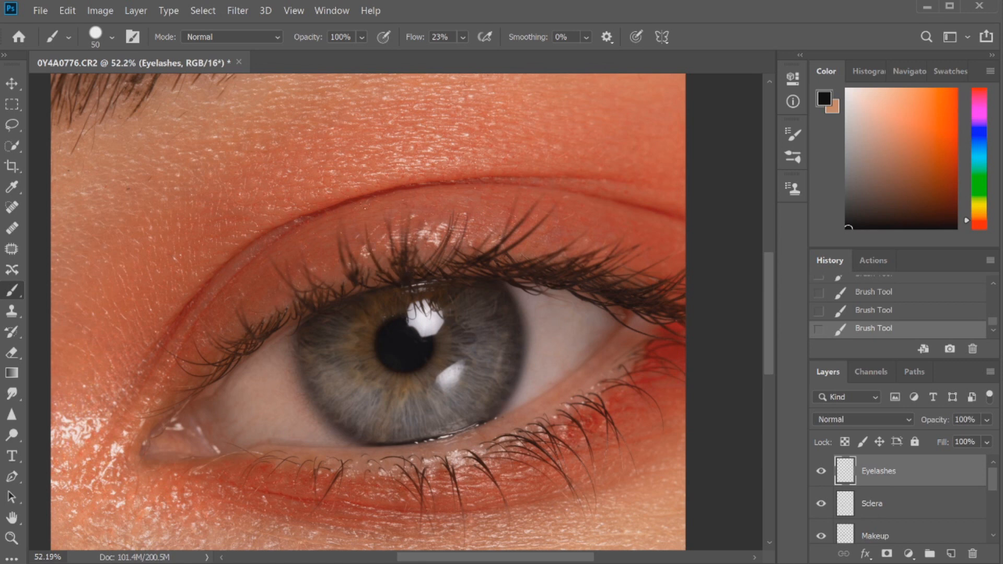
# Fill the sparse gaps in the upper lashes toward the inner corner and just outward of the lid's centre
pyautogui.moveTo(369, 267); pyautogui.dragTo(365, 246)
pyautogui.moveTo(365, 285); pyautogui.dragTo(337, 250)
pyautogui.moveTo(342, 288); pyautogui.dragTo(319, 246)
pyautogui.moveTo(275, 316); pyautogui.dragTo(263, 289)
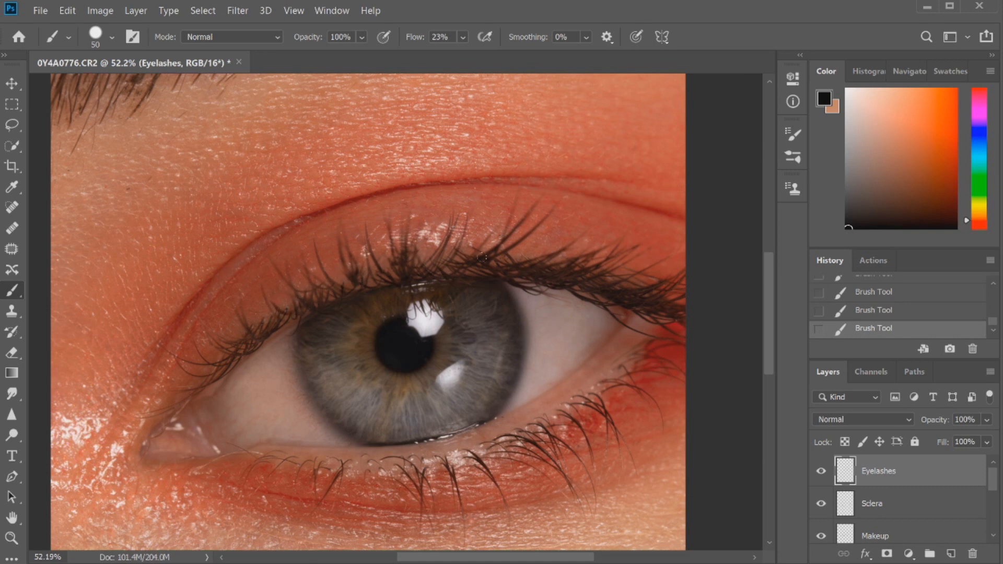
pyautogui.moveTo(453, 272); pyautogui.dragTo(486, 271)
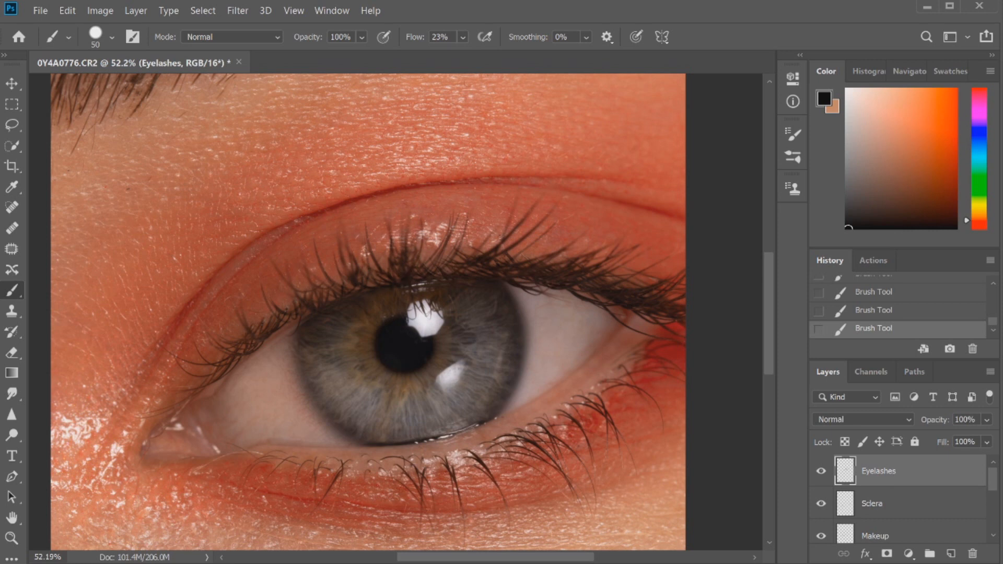
# Compare the whole eye with the Eyelashes layer hidden and shown
pyautogui.hotkey('ctrl', '-')
pyautogui.hotkey('ctrl', '-')
pyautogui.hotkey('ctrl', '-')
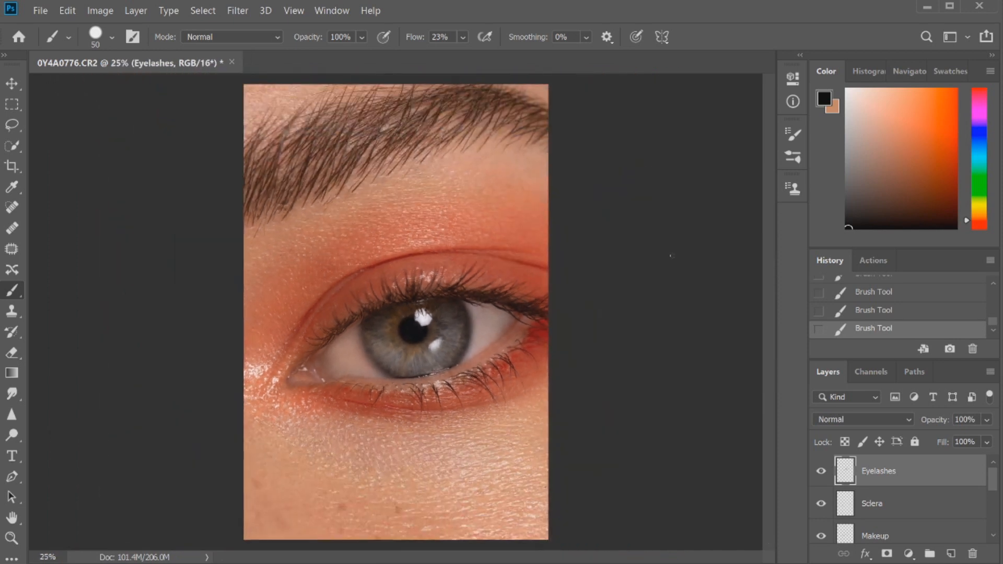
pyautogui.click(822, 472)
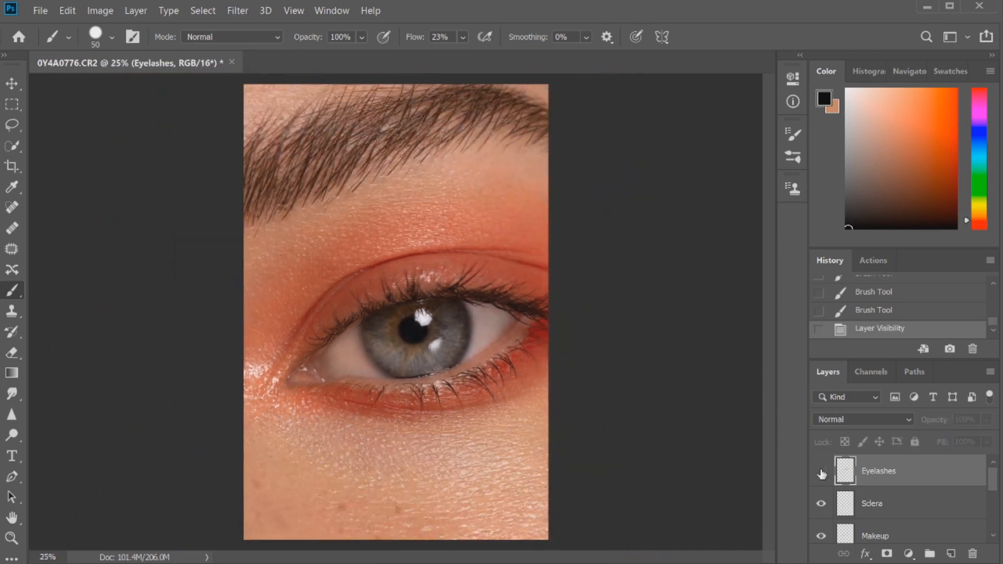
pyautogui.click(822, 472)
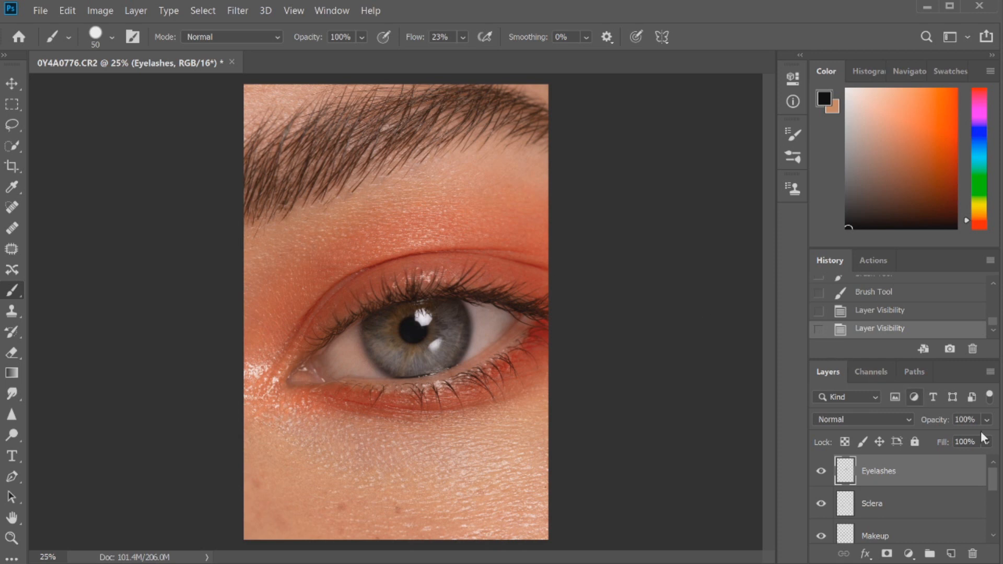
# Target the Burn layer's mask and prepare a soft 175 px brush at 3% flow
pyautogui.moveTo(993, 481); pyautogui.dragTo(994, 503)
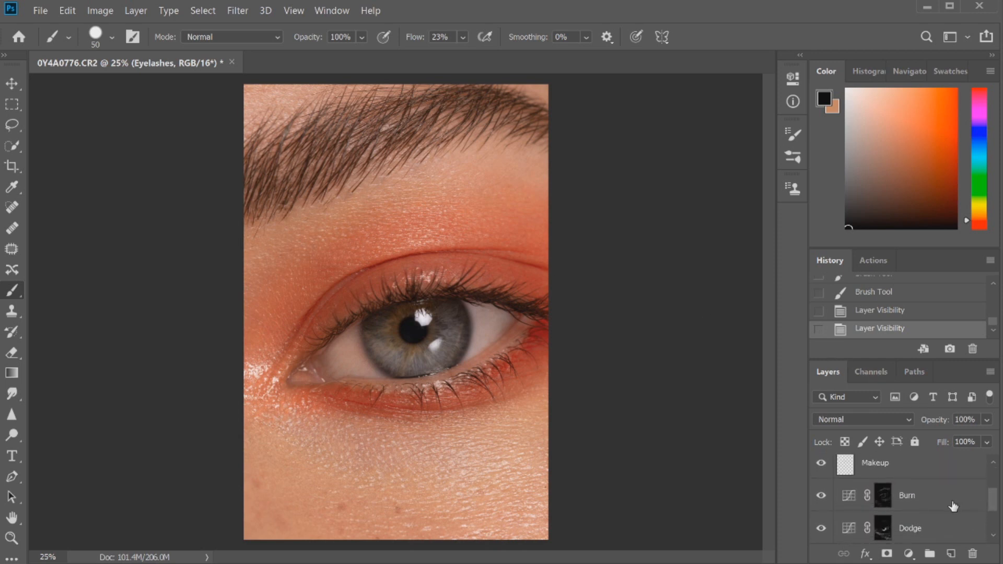
pyautogui.click(919, 498)
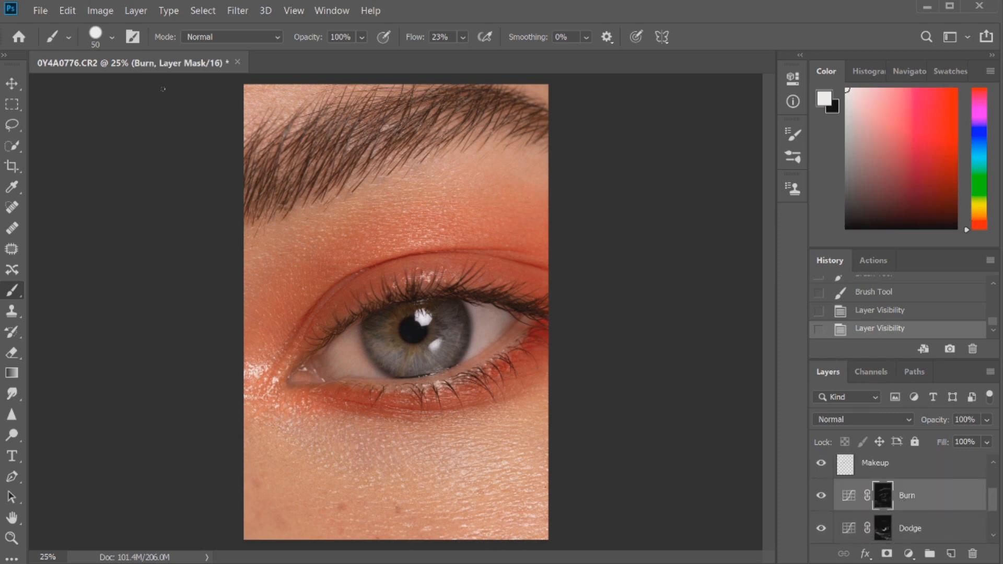
pyautogui.click(112, 37)
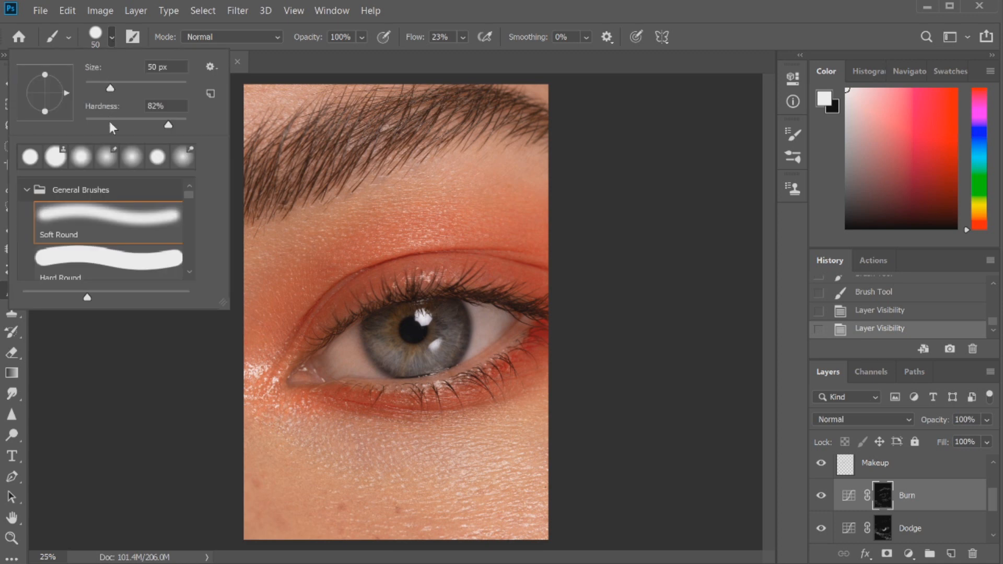
pyautogui.moveTo(109, 121); pyautogui.dragTo(82, 123)
pyautogui.click(112, 37)
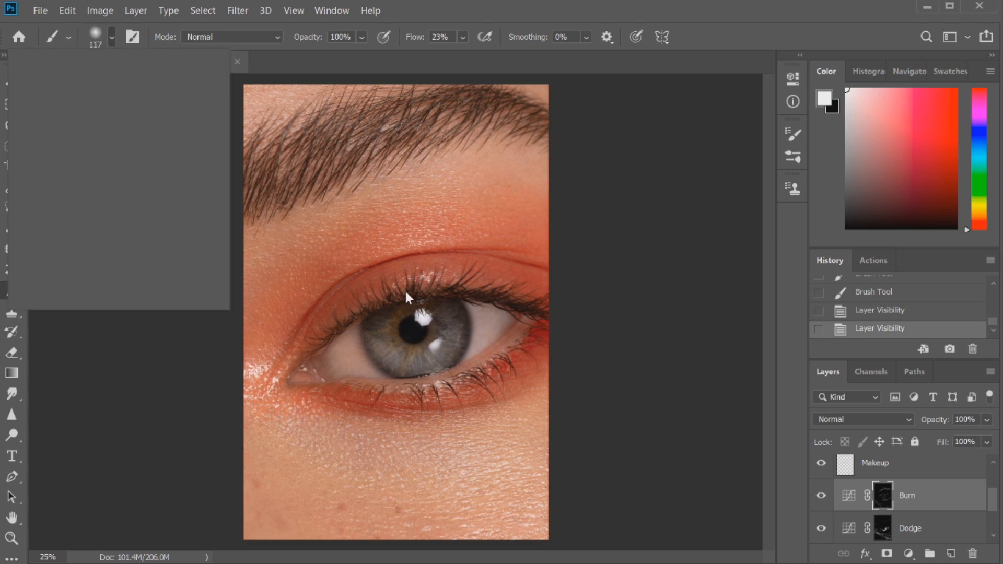
pyautogui.click(463, 38)
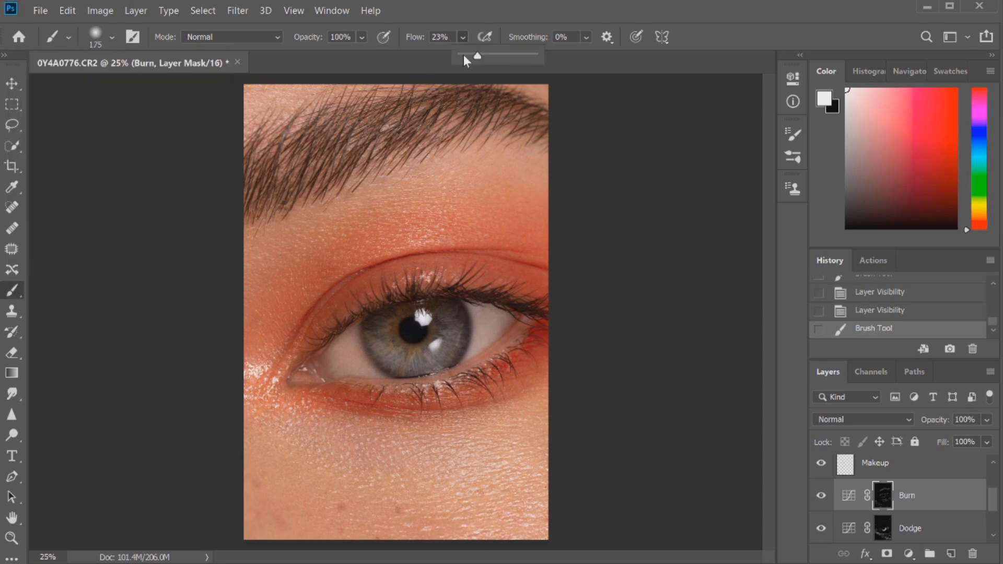
pyautogui.click(470, 25)
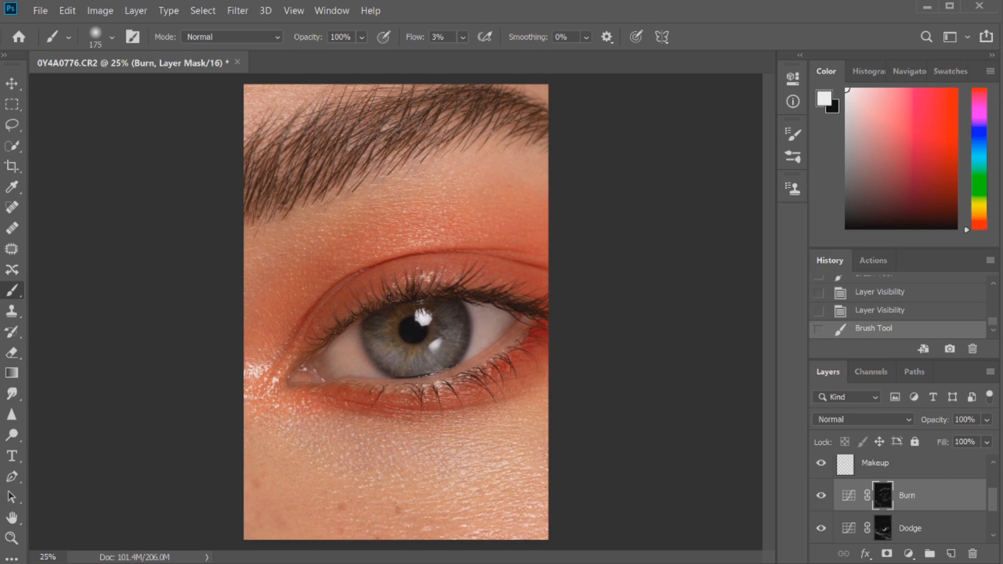
# Reduce the brush to 100 px and paint white on the Burn mask to deepen areas below the lower lashes and along the upper lash line
pyautogui.press('[')
pyautogui.press('[')
pyautogui.press('[')
pyautogui.moveTo(386, 418); pyautogui.dragTo(400, 420)
pyautogui.moveTo(433, 293); pyautogui.dragTo(456, 288)
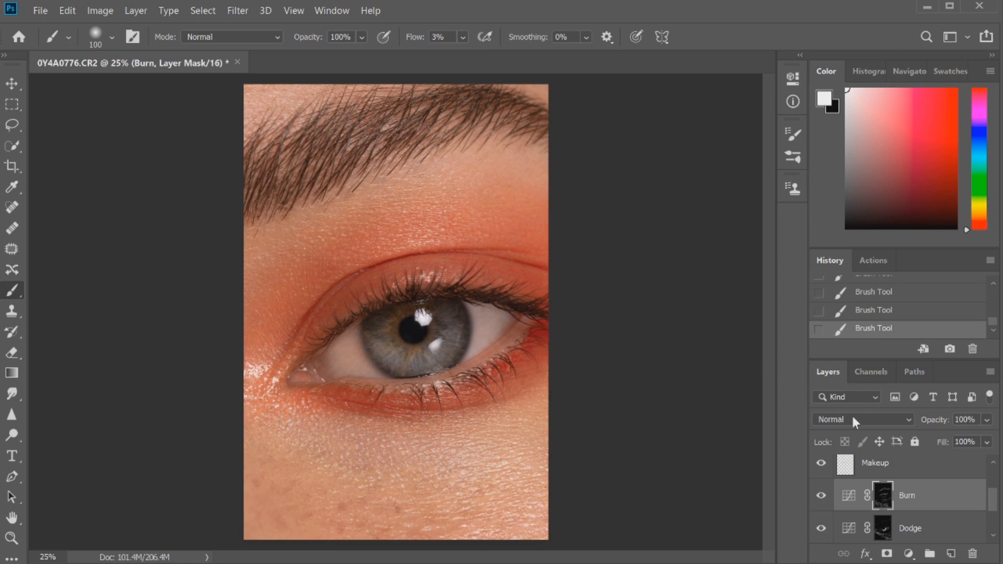
# Compare the photo with the Burn layer hidden and shown
pyautogui.click(822, 495)
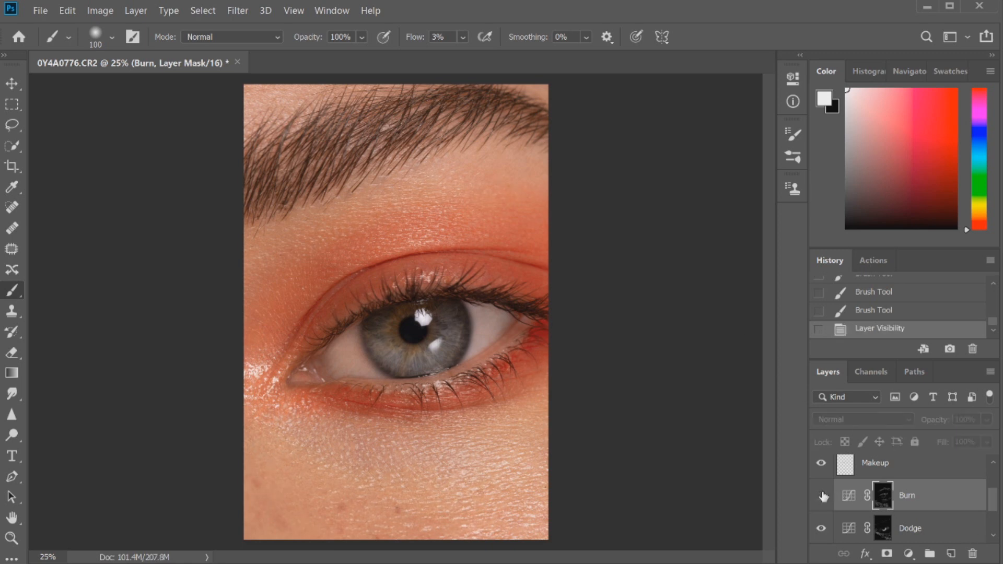
pyautogui.click(822, 496)
pyautogui.click(823, 495)
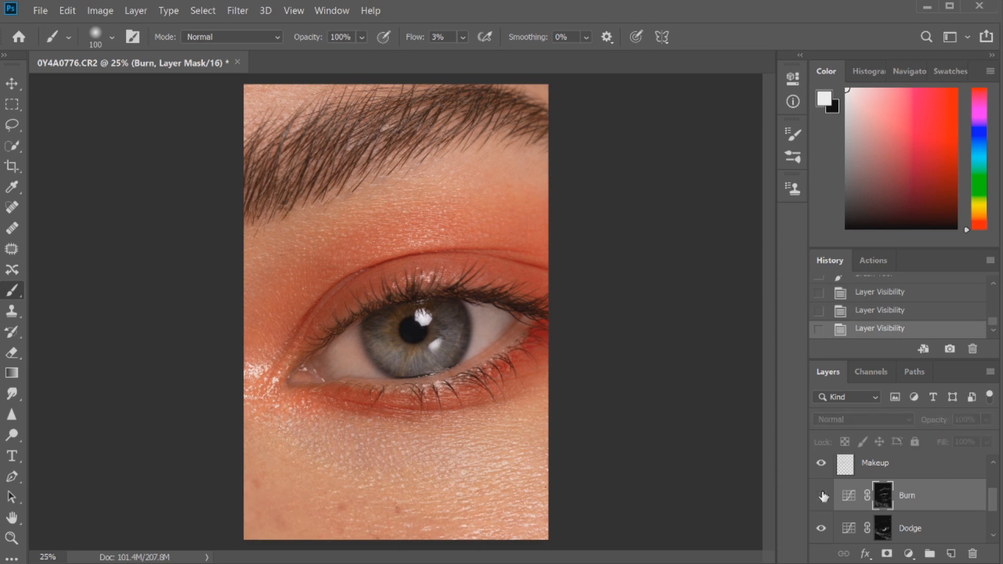
pyautogui.click(823, 495)
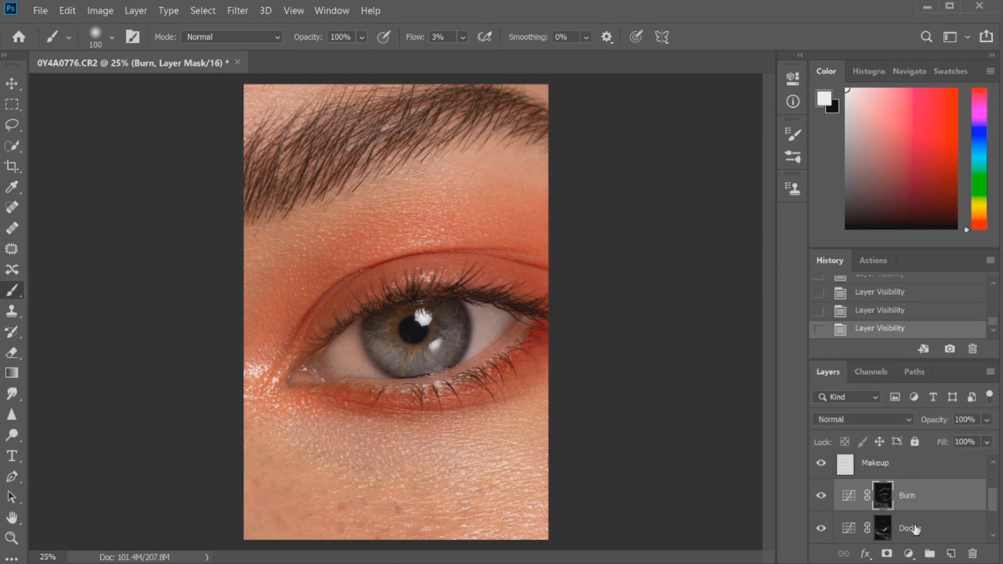
# Paint white on the Dodge mask to lighten the skin just above the inner end of the upper lid crease
pyautogui.click(914, 528)
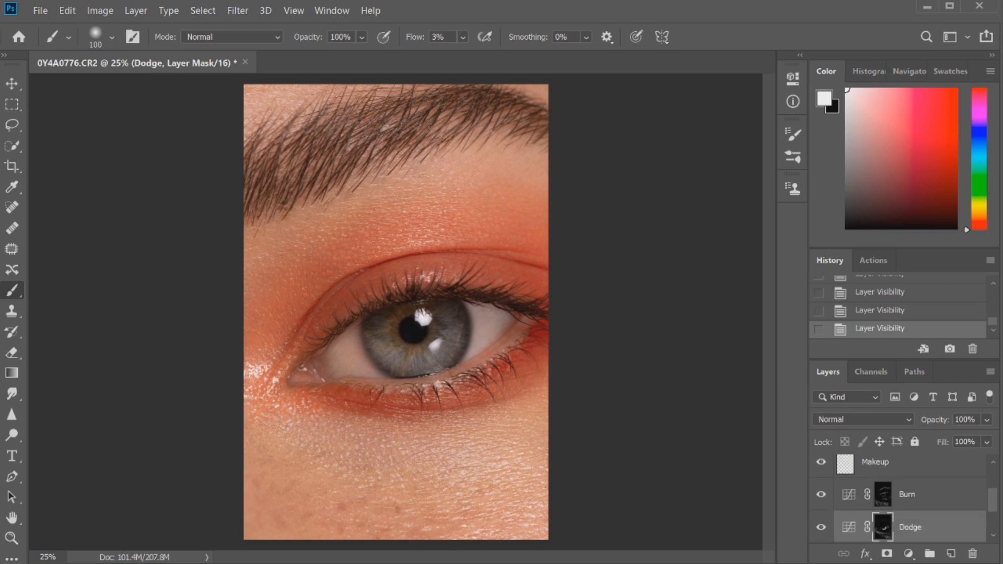
pyautogui.moveTo(333, 252); pyautogui.dragTo(313, 259)
pyautogui.moveTo(315, 252); pyautogui.dragTo(309, 257)
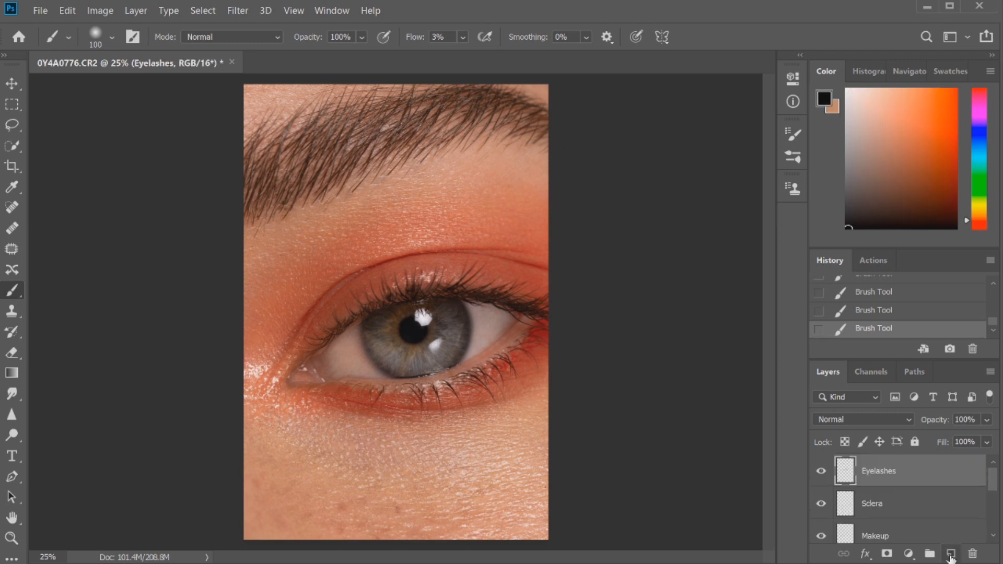
# Add a new layer named Iris above the Eyelashes layer
pyautogui.click(951, 554)
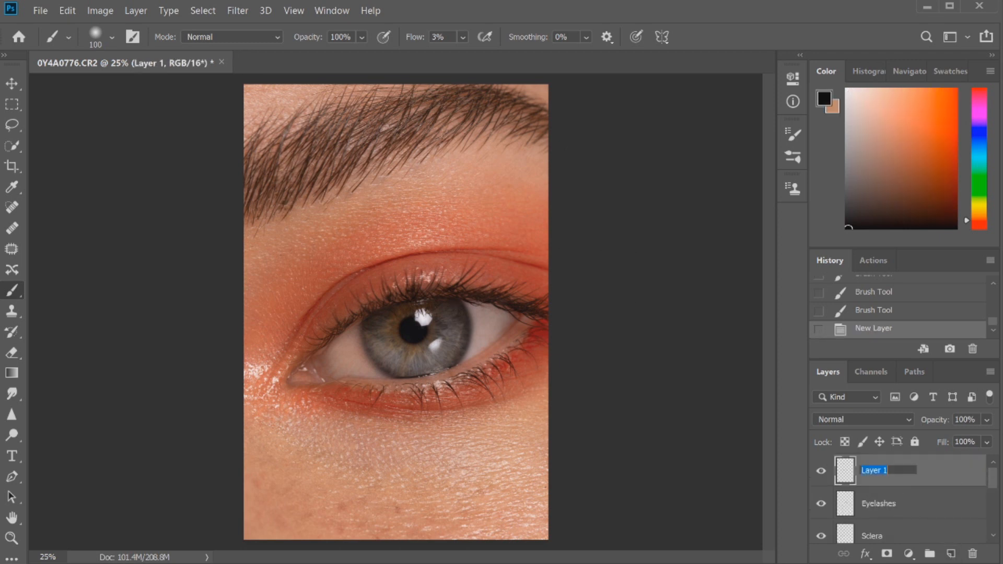
pyautogui.write('Iris')
pyautogui.press('Return')
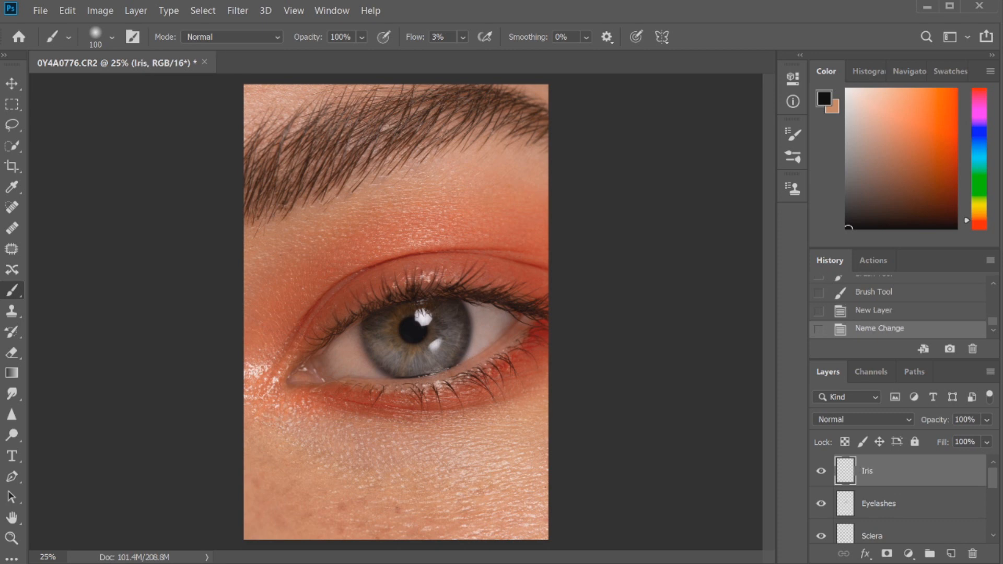
# Pick a dark blue and paint over the iris with a soft brush enlarged to 400 px
pyautogui.press(']')
pyautogui.press(']')
pyautogui.press(']')
pyautogui.press(']')
pyautogui.press(']')
pyautogui.click(985, 148)
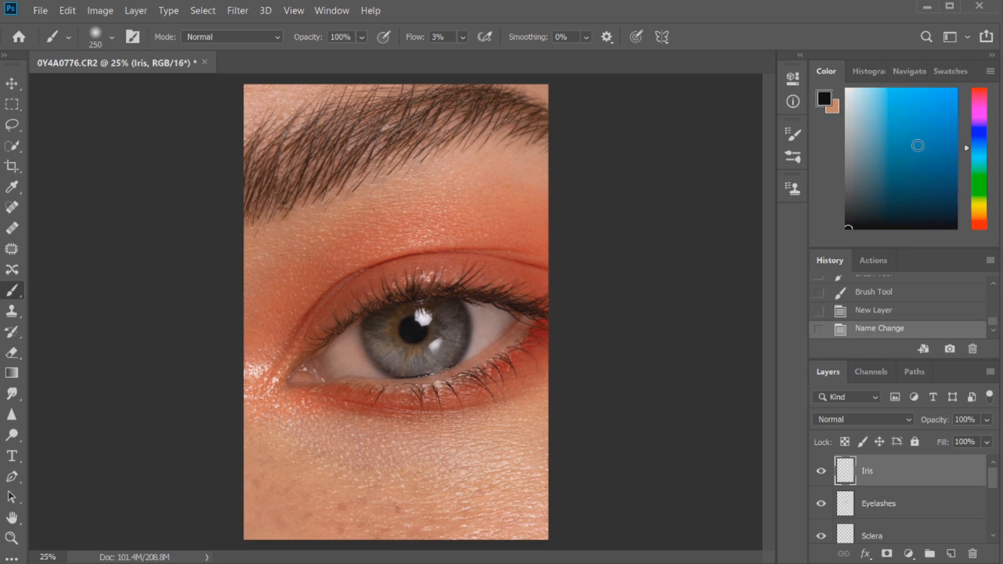
pyautogui.click(925, 165)
pyautogui.moveTo(925, 165); pyautogui.dragTo(904, 175)
pyautogui.press(']')
pyautogui.press(']')
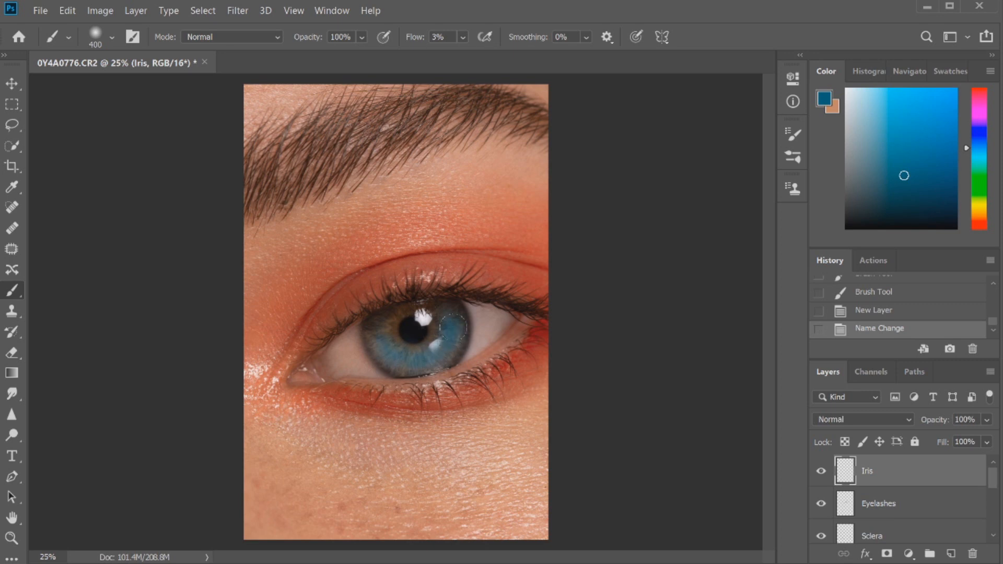
pyautogui.moveTo(467, 276); pyautogui.dragTo(475, 267)
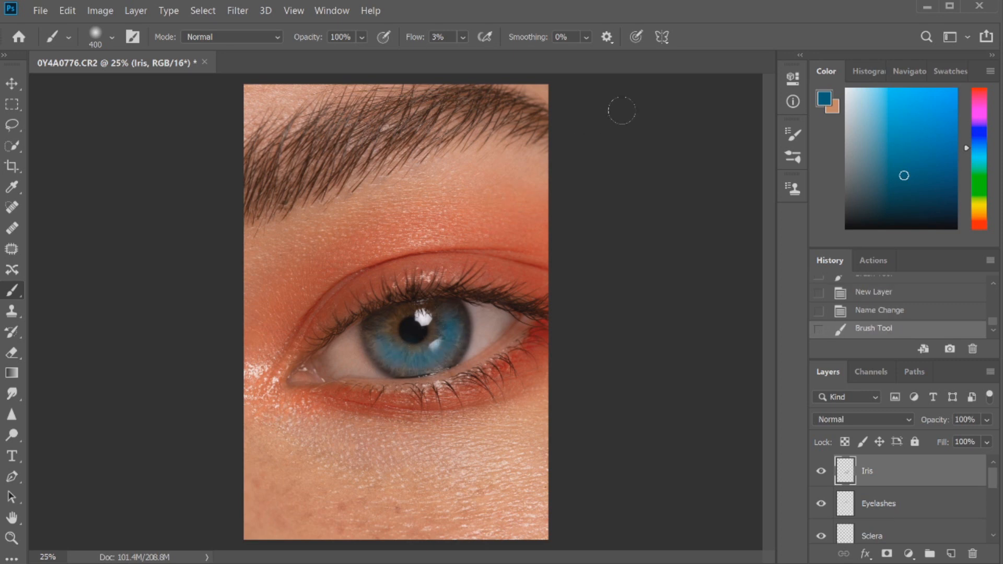
# Set the Iris layer to Color Dodge at 40% opacity and compare the eye with it hidden and shown
pyautogui.click(831, 419)
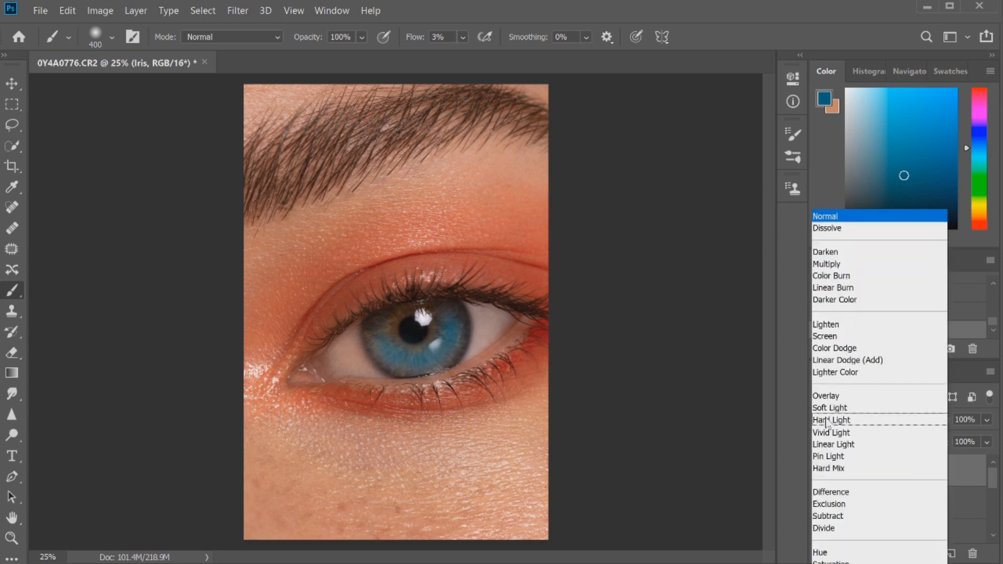
pyautogui.click(835, 349)
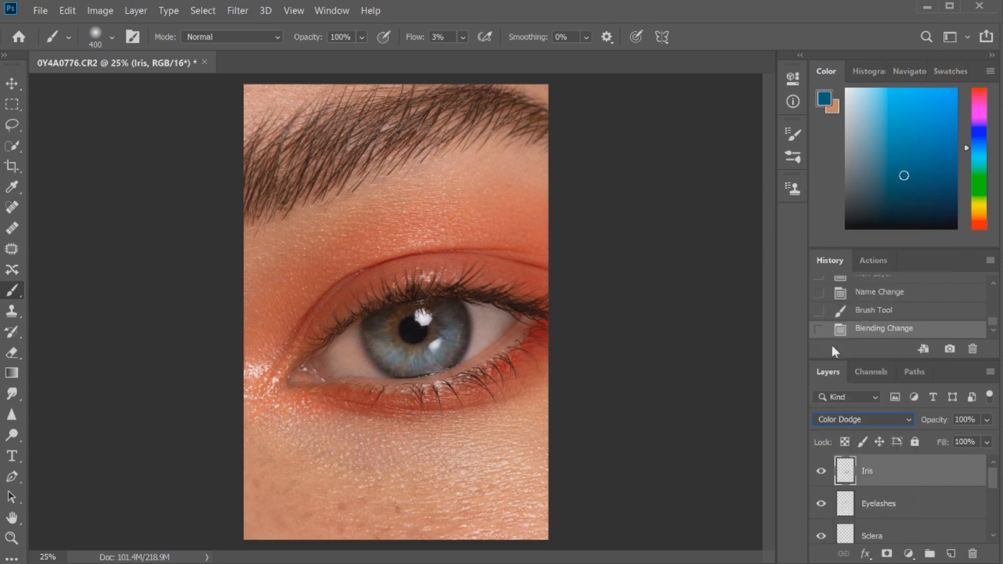
pyautogui.click(819, 472)
pyautogui.click(819, 473)
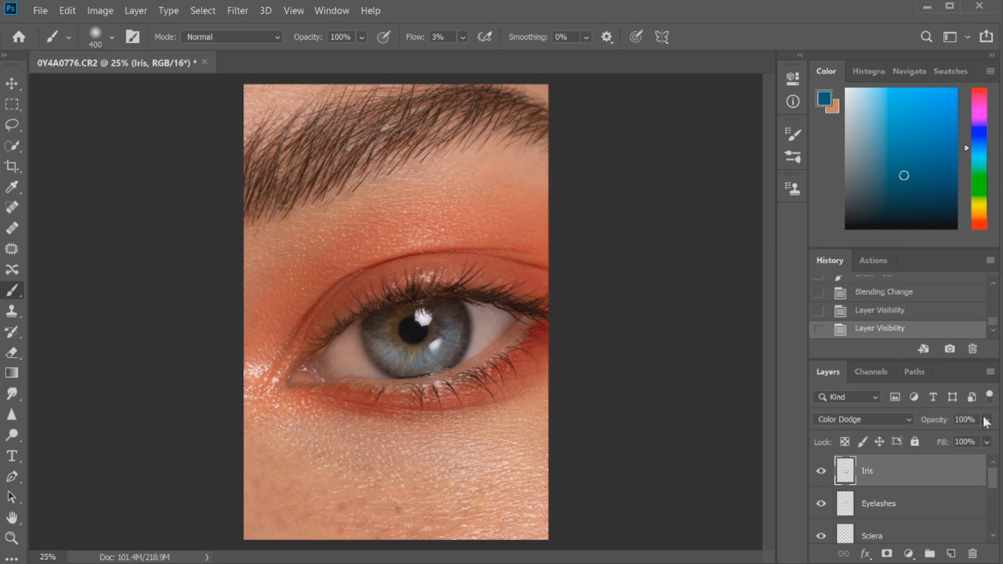
pyautogui.moveTo(989, 425); pyautogui.dragTo(944, 438)
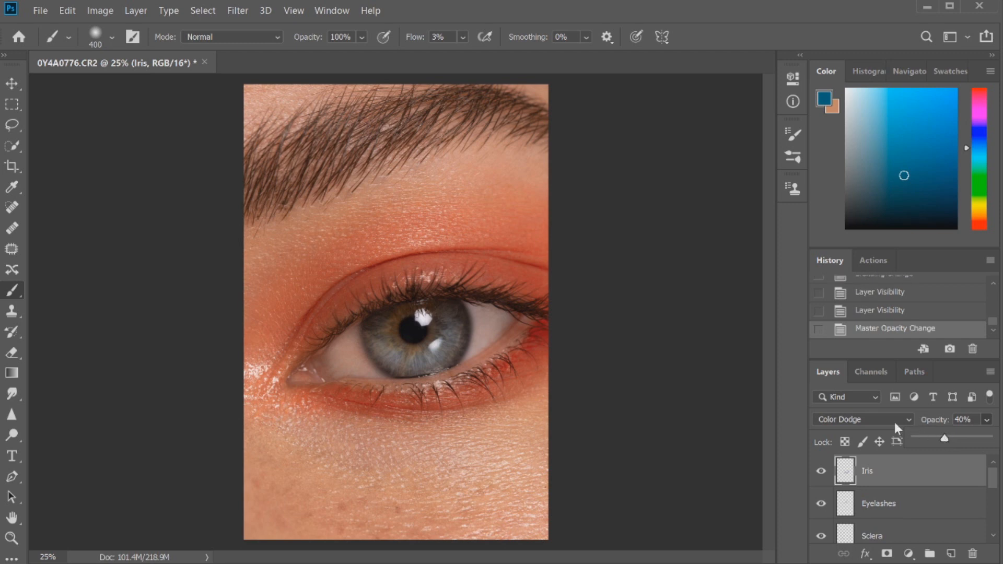
pyautogui.click(823, 471)
pyautogui.click(821, 471)
pyautogui.click(821, 471)
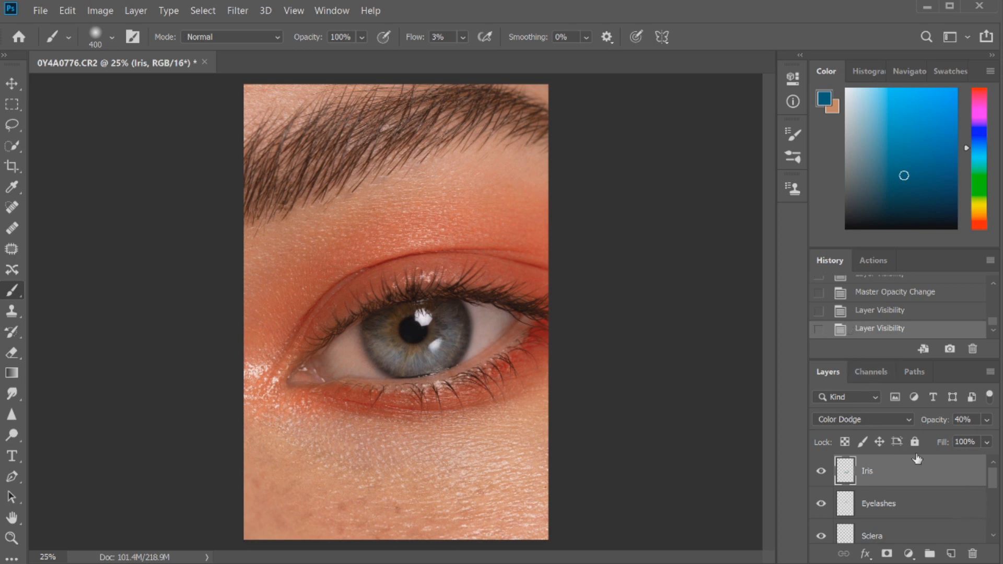
# Paint white on the Burn mask with a 175 px brush to darken the eyebrow along its length
pyautogui.moveTo(994, 482); pyautogui.dragTo(994, 514)
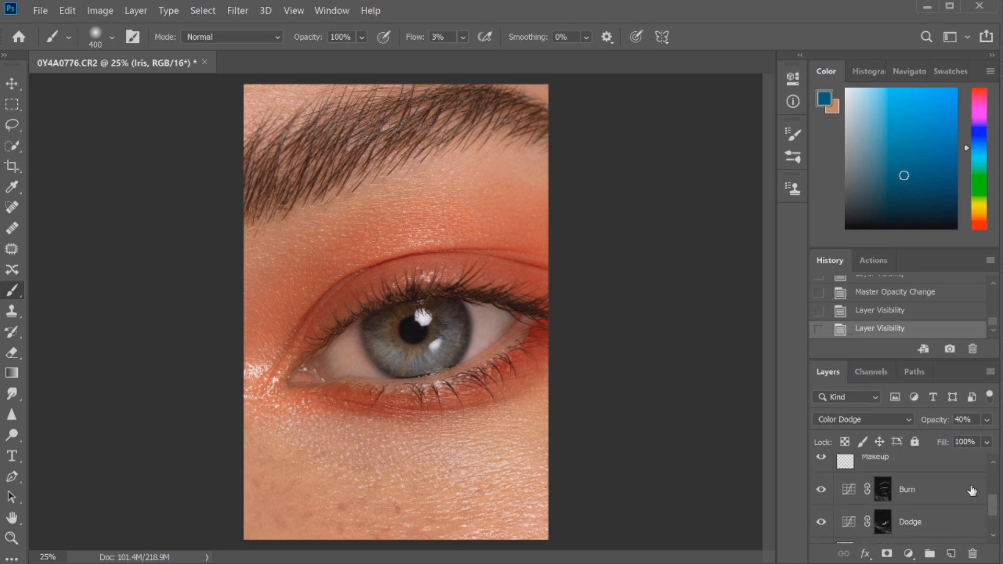
pyautogui.click(884, 491)
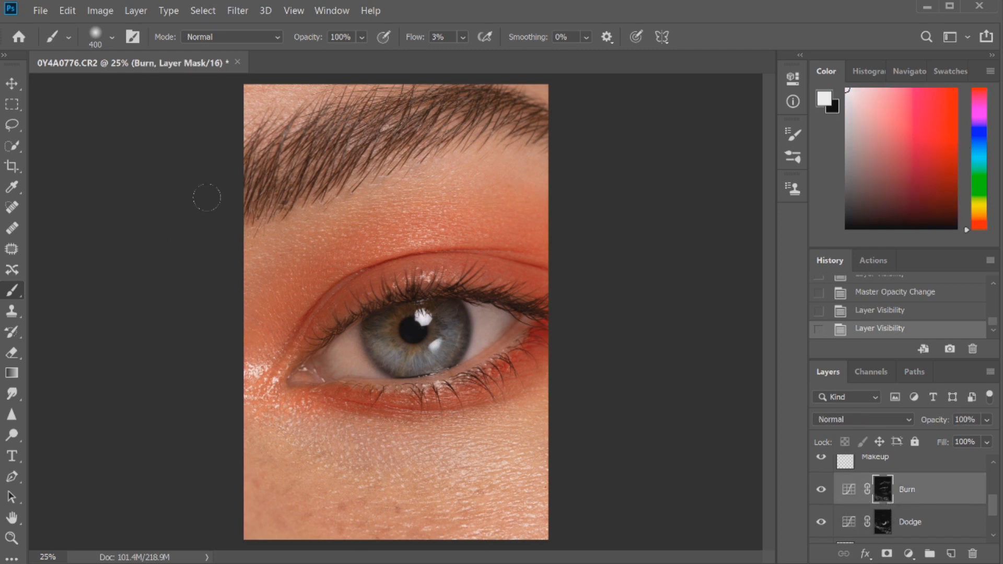
pyautogui.press('[')
pyautogui.press('[')
pyautogui.press('[')
pyautogui.press('[')
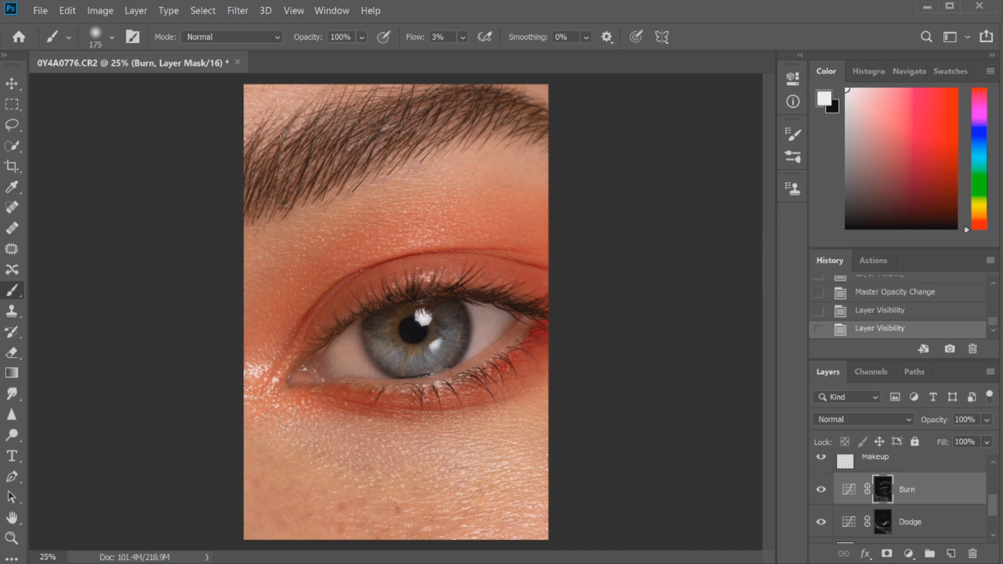
pyautogui.moveTo(267, 142); pyautogui.dragTo(460, 125)
pyautogui.moveTo(537, 138); pyautogui.dragTo(527, 109)
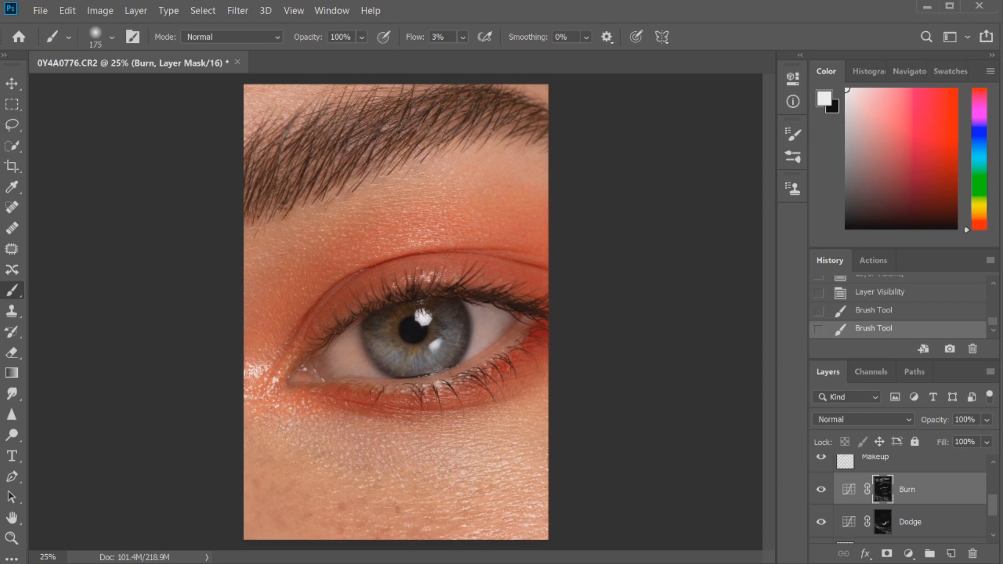
pyautogui.moveTo(436, 124); pyautogui.dragTo(490, 110)
# Burn the skin above the upper lid and around the outer eye corner, enlarging the brush up to 1100 px for broader shading
pyautogui.press(']')
pyautogui.press(']')
pyautogui.press(']')
pyautogui.press(']')
pyautogui.moveTo(443, 188); pyautogui.dragTo(332, 250)
pyautogui.moveTo(514, 242); pyautogui.dragTo(527, 345)
pyautogui.moveTo(527, 370); pyautogui.dragTo(582, 314)
pyautogui.press(']')
pyautogui.press(']')
pyautogui.press(']')
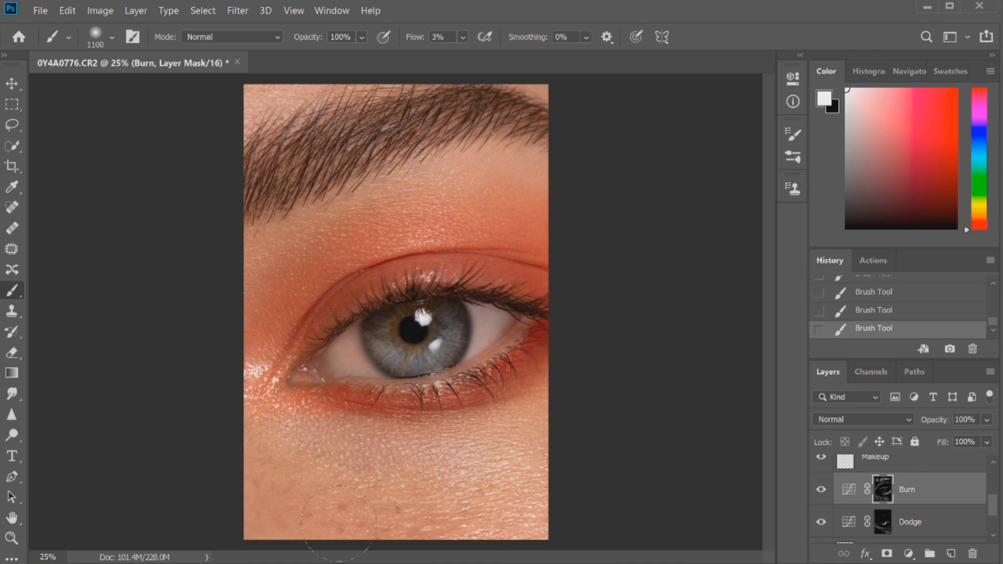
# Target the Dodge layer's mask and prepare a 400 px brush with its hardness raised to roughly half
pyautogui.press('[')
pyautogui.press('[')
pyautogui.press('[')
pyautogui.press('[')
pyautogui.press('[')
pyautogui.press('[')
pyautogui.press('[')
pyautogui.press('[')
pyautogui.press('[')
pyautogui.press('[')
pyautogui.click(926, 523)
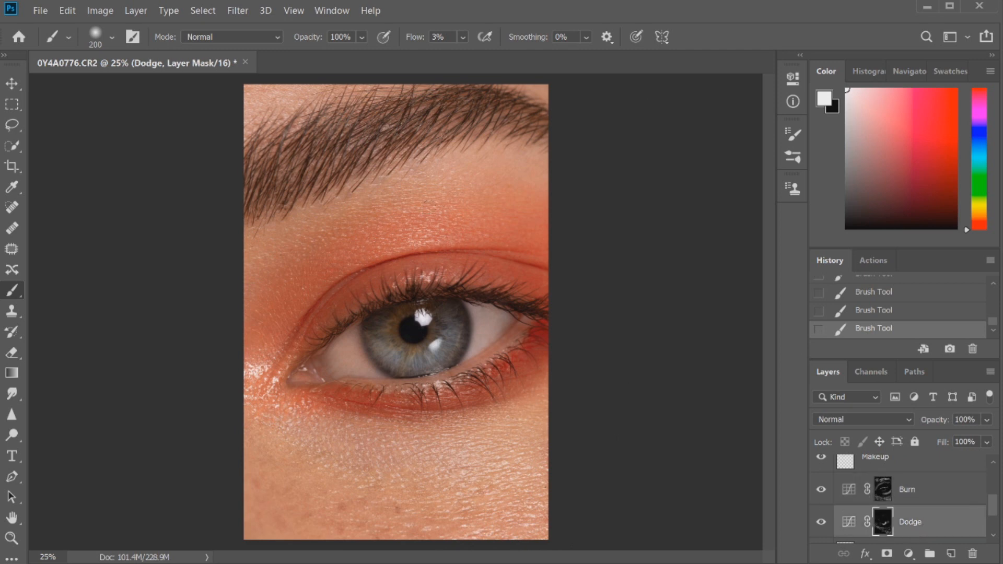
pyautogui.press(']')
pyautogui.press(']')
pyautogui.click(112, 36)
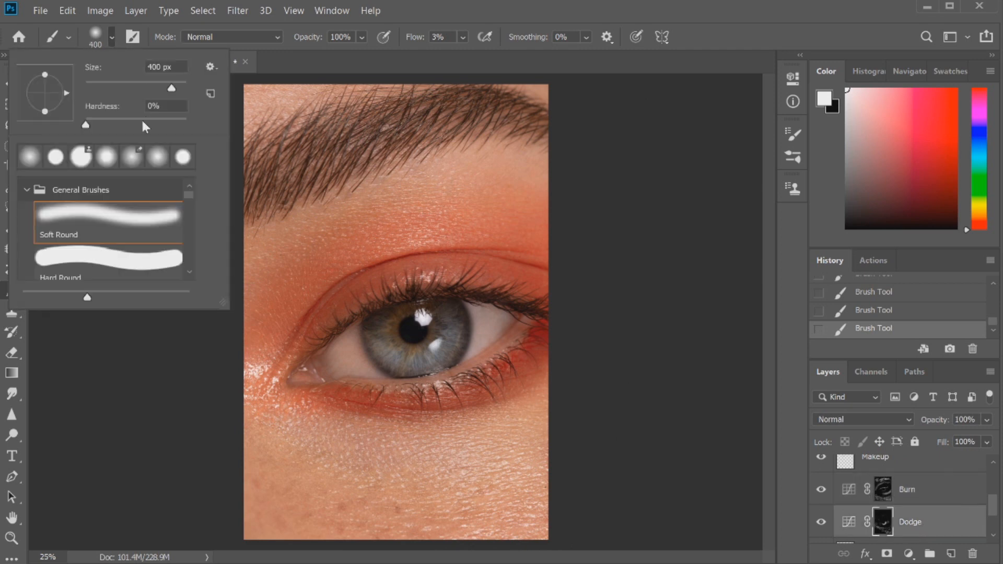
pyautogui.click(143, 124)
pyautogui.click(115, 35)
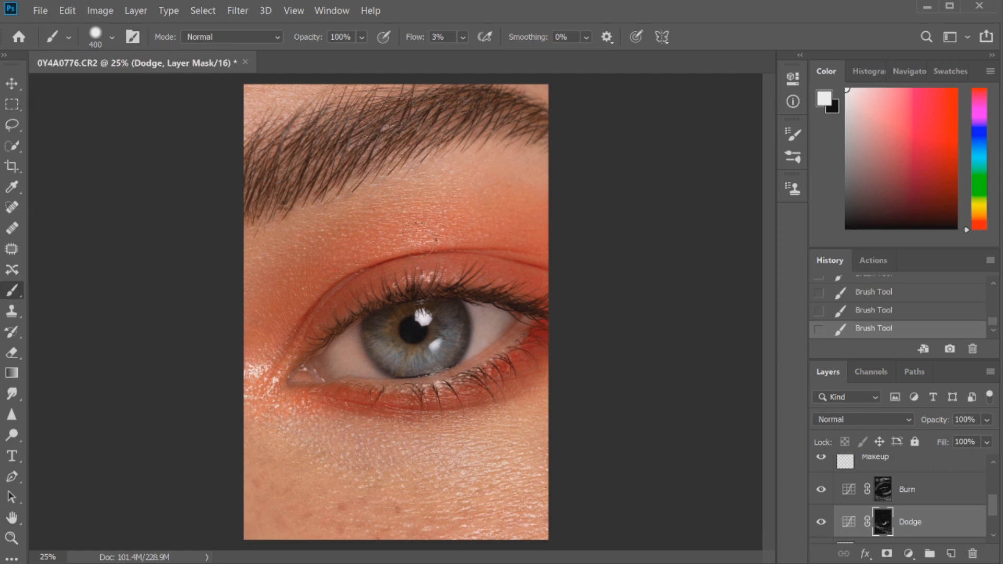
# Undo the last stroke, enlarge the brush and dodge the skin above the lid crease, the brow bone and the lower lash area
pyautogui.hotkey('ctrl', 'z')
pyautogui.press(']')
pyautogui.moveTo(400, 230)
pyautogui.mouseDown()
pyautogui.moveTo(446, 229)
pyautogui.moveTo(437, 233)
pyautogui.moveTo(464, 199)
pyautogui.moveTo(377, 235)
pyautogui.mouseUp()
pyautogui.moveTo(398, 180)
pyautogui.mouseDown()
pyautogui.moveTo(447, 191)
pyautogui.moveTo(465, 223)
pyautogui.mouseUp()
pyautogui.moveTo(435, 364); pyautogui.dragTo(421, 391)
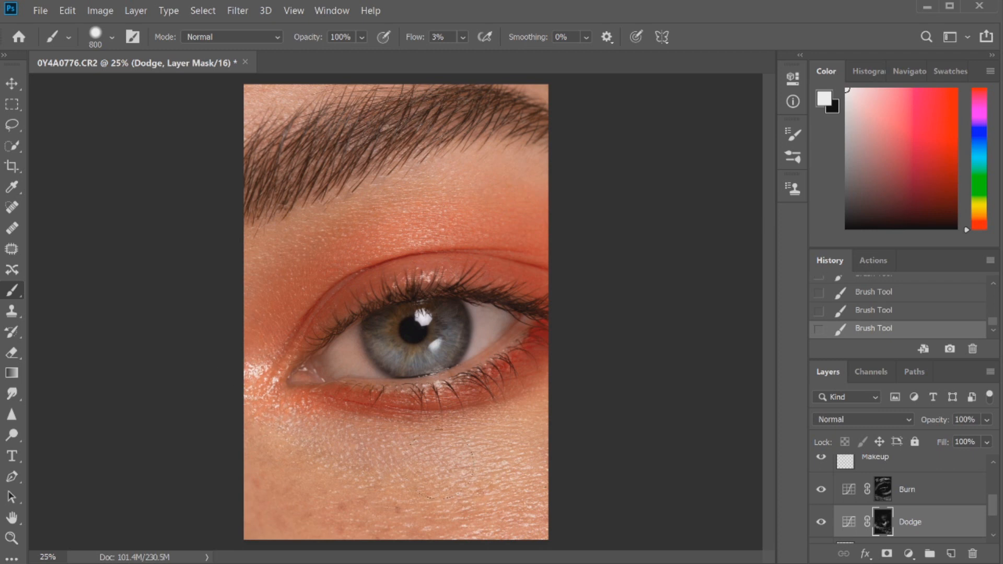
# Dodge the brow bone toward the outer edge with a larger brush, reduce it to 400 px and check the stroke by undoing and restoring it
pyautogui.press(']')
pyautogui.press(']')
pyautogui.moveTo(448, 174)
pyautogui.mouseDown()
pyautogui.moveTo(500, 216)
pyautogui.moveTo(598, 165)
pyautogui.mouseUp()
pyautogui.press('[')
pyautogui.press('[')
pyautogui.press('[')
pyautogui.press('[')
pyautogui.press('[')
pyautogui.press('[')
pyautogui.hotkey('ctrl', 'z')
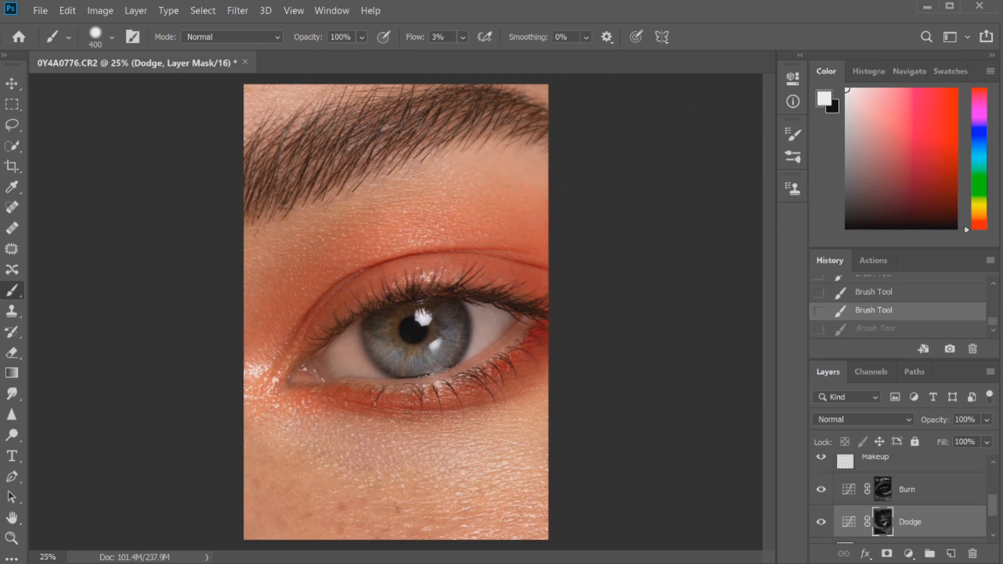
pyautogui.hotkey('ctrl', 'shift', 'z')
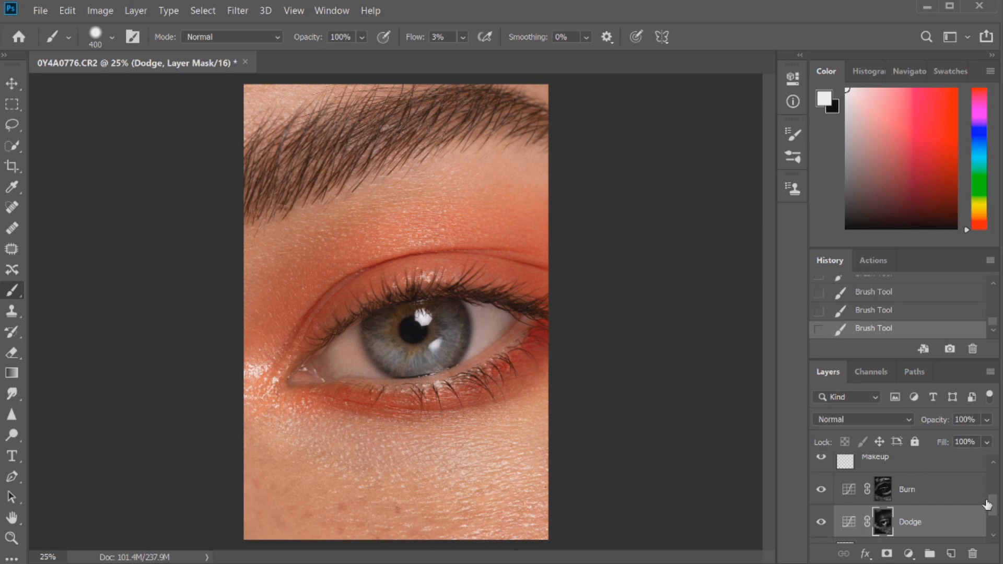
# Add a Black & White adjustment layer above the Iris layer with Yellows set to 5
pyautogui.moveTo(993, 505); pyautogui.dragTo(991, 470)
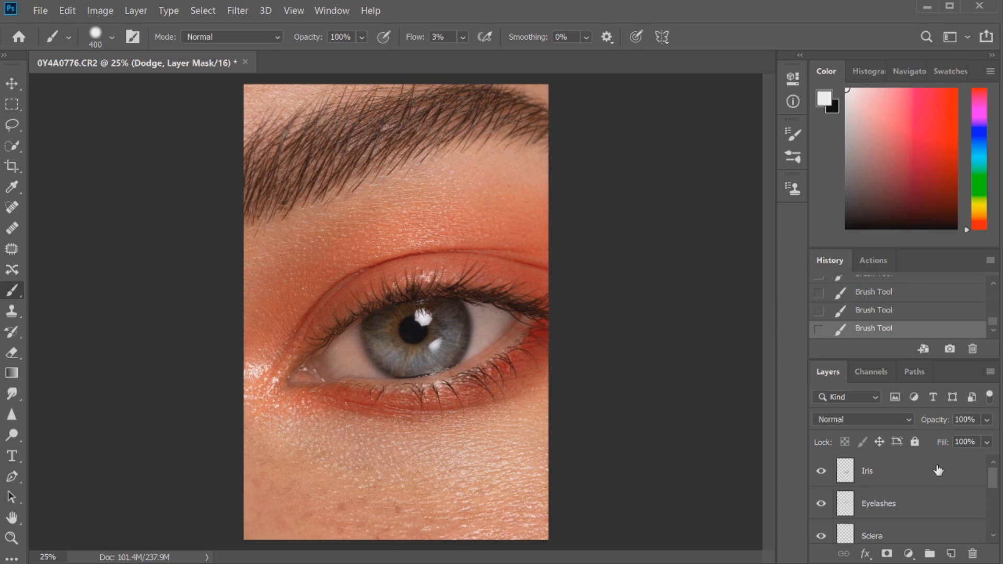
pyautogui.click(939, 471)
pyautogui.click(909, 554)
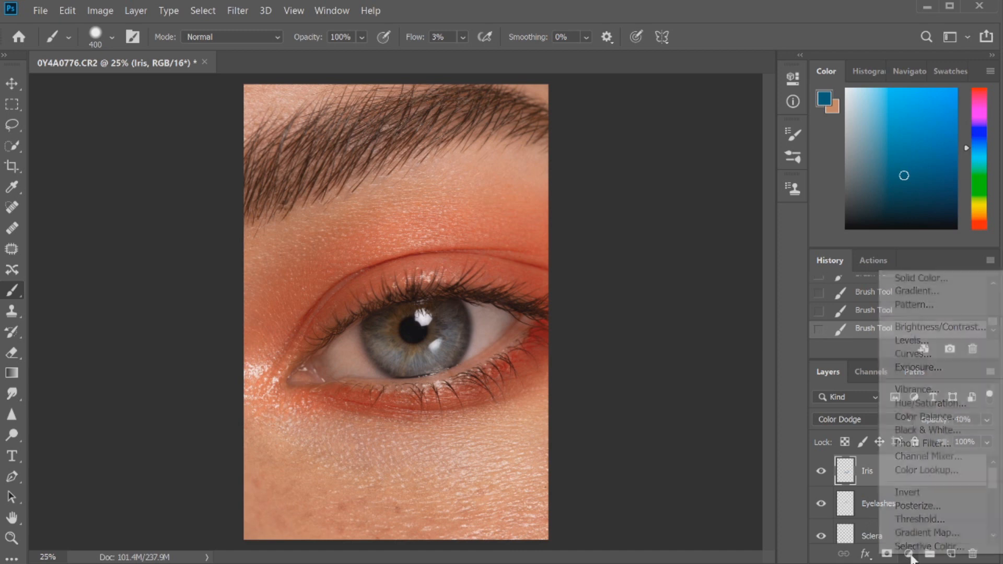
pyautogui.click(912, 430)
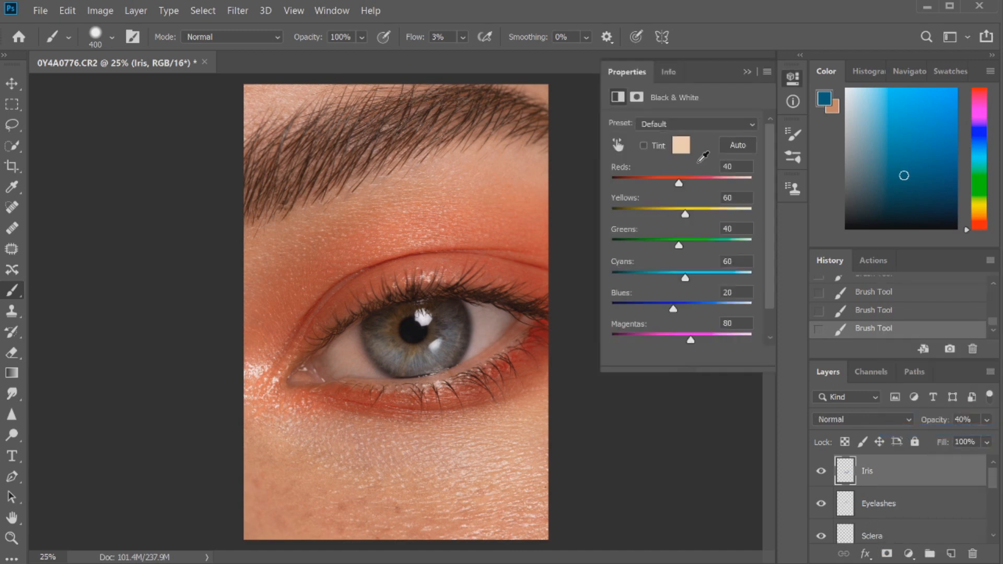
pyautogui.moveTo(685, 214); pyautogui.dragTo(668, 212)
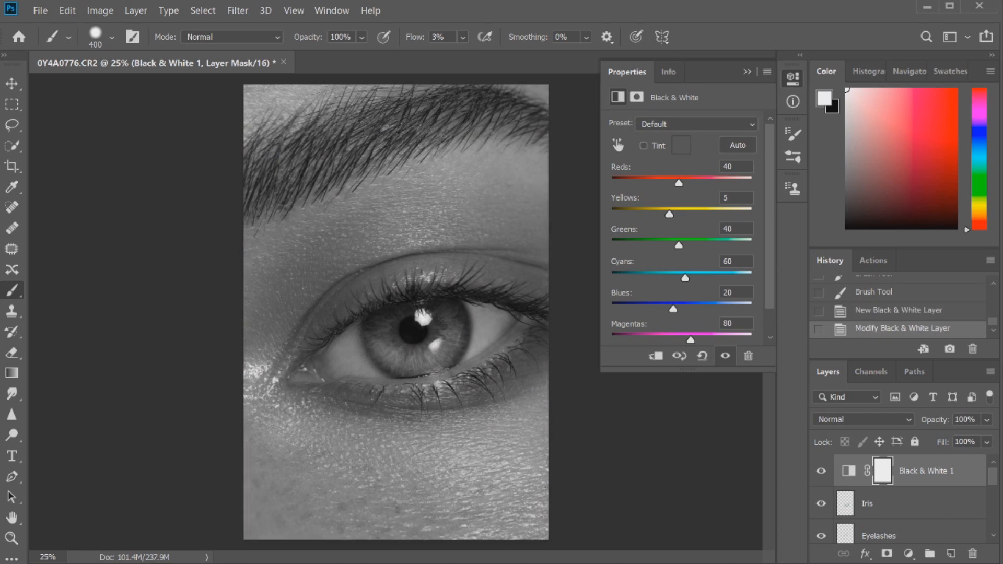
# Blend the Black & White adjustment in Luminosity mode at 74% opacity and fine-tune its Reds
pyautogui.click(837, 420)
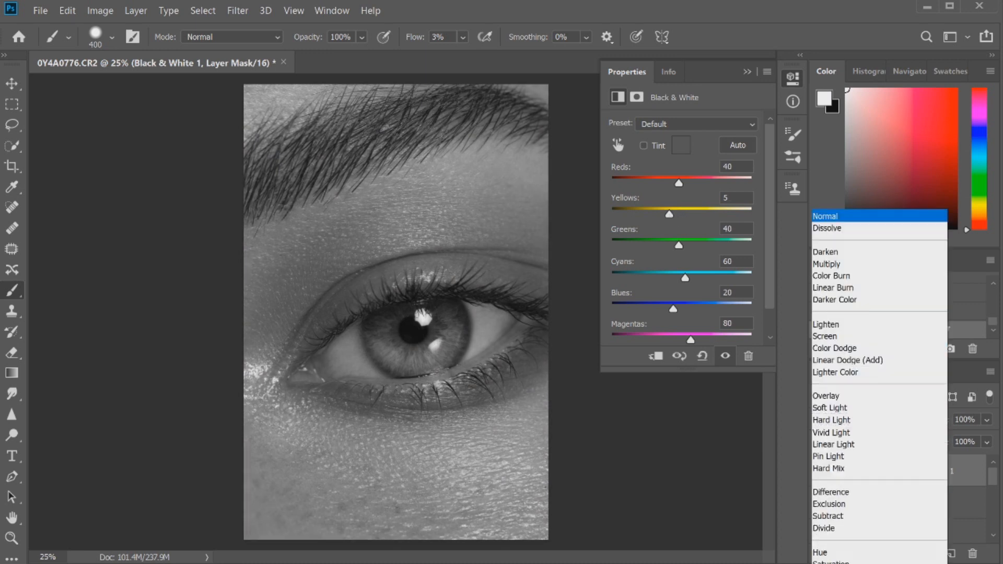
pyautogui.press('Return')
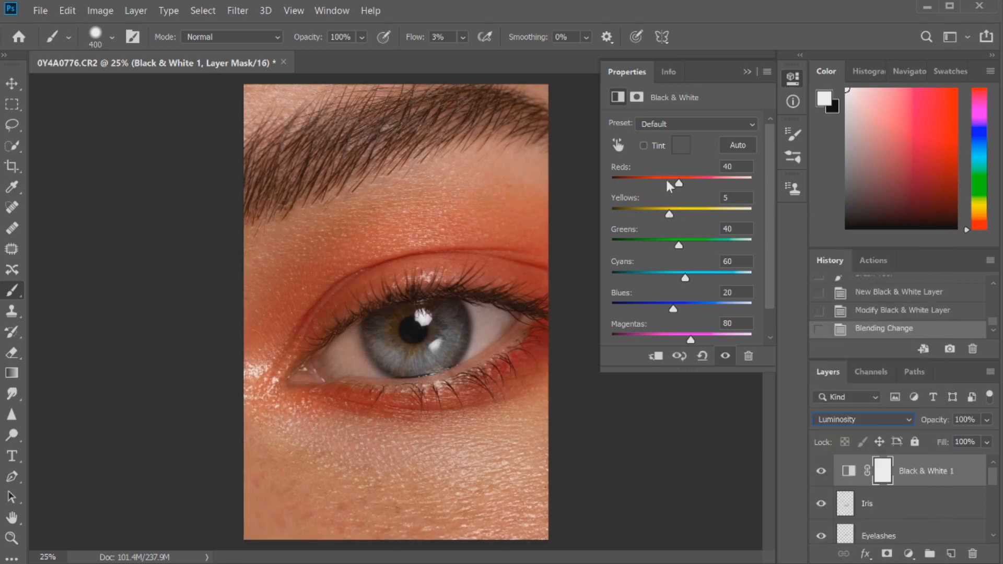
pyautogui.moveTo(671, 183); pyautogui.dragTo(676, 184)
pyautogui.click(794, 77)
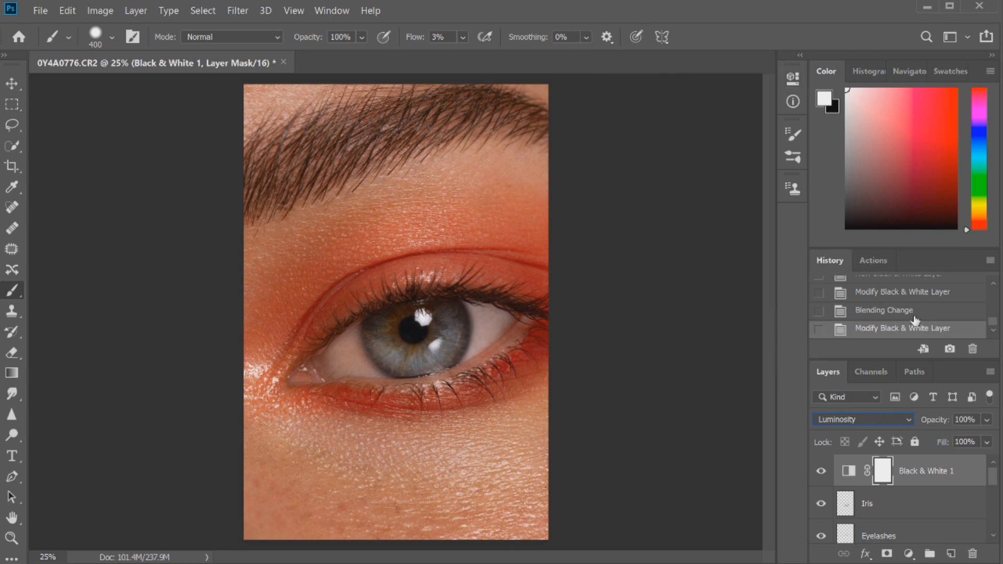
pyautogui.click(988, 421)
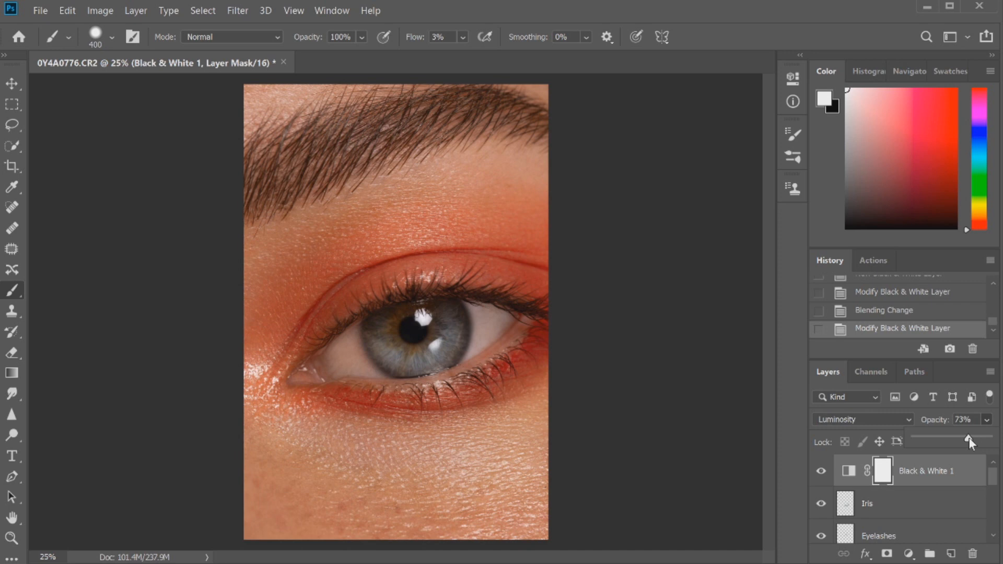
pyautogui.click(970, 438)
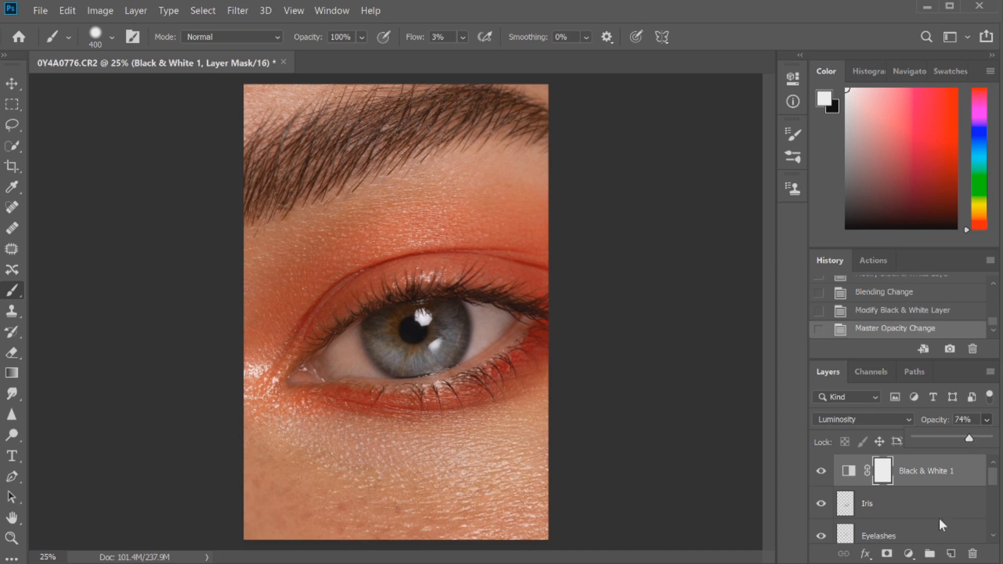
# Add a second Black & White adjustment layer in Normal mode and lower its opacity to 10%
pyautogui.click(913, 560)
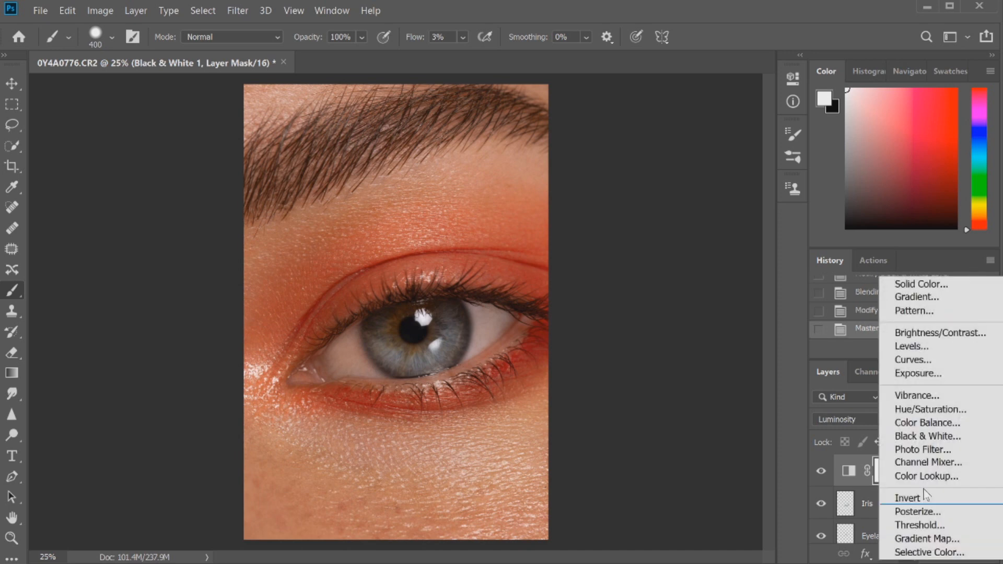
pyautogui.click(929, 436)
pyautogui.click(986, 420)
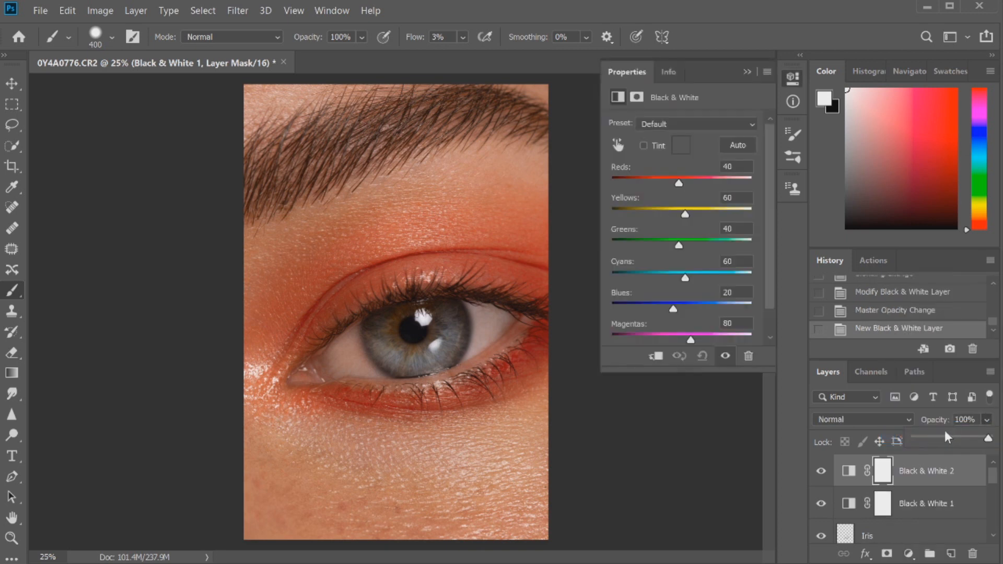
pyautogui.click(922, 437)
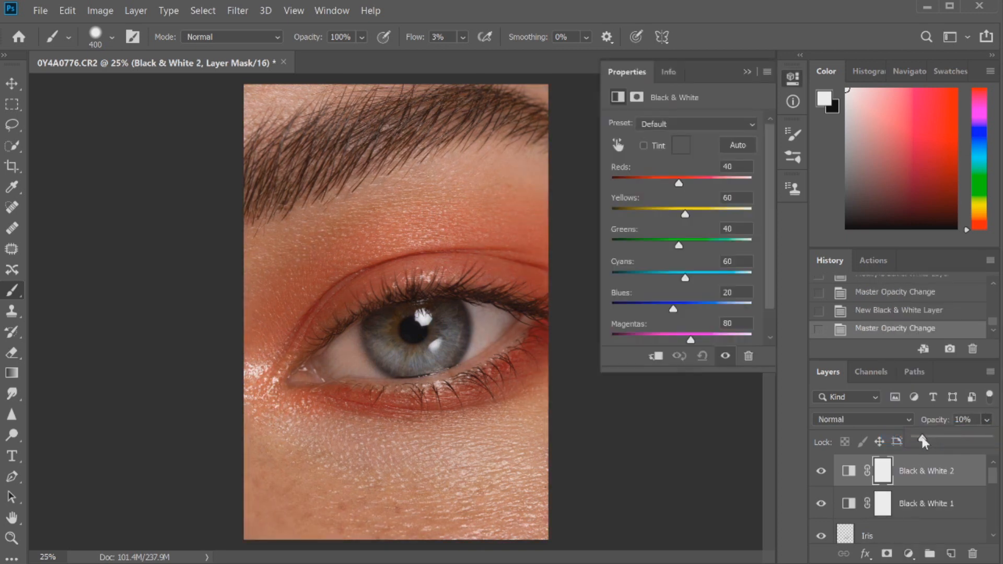
# Lower the second Black & White adjustment layer's opacity to 6%
pyautogui.moveTo(923, 442); pyautogui.dragTo(922, 441)
pyautogui.click(791, 79)
pyautogui.click(791, 78)
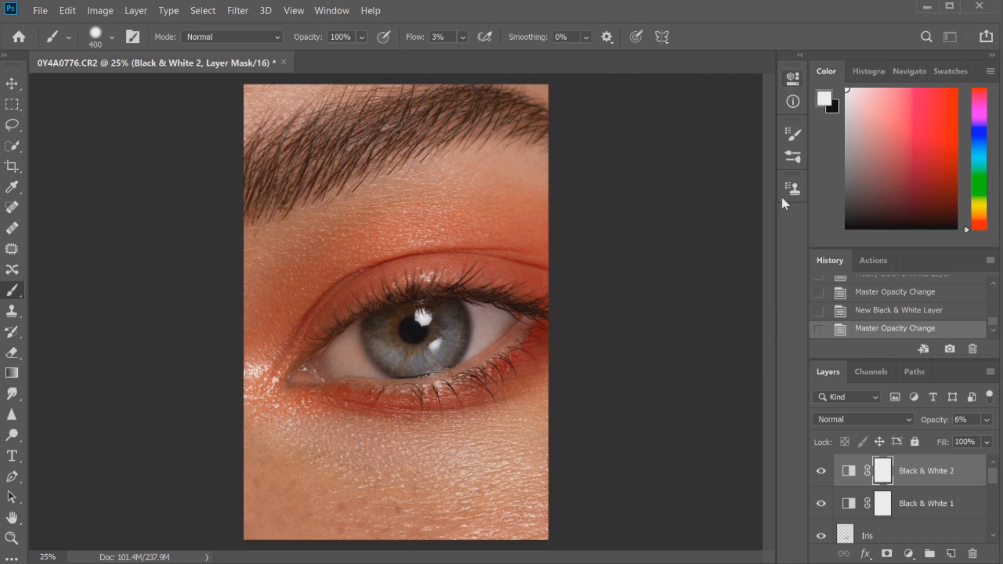
# Add a Curves adjustment layer and lift the upper tones slightly with a curve point at input 168
pyautogui.click(909, 554)
pyautogui.click(908, 353)
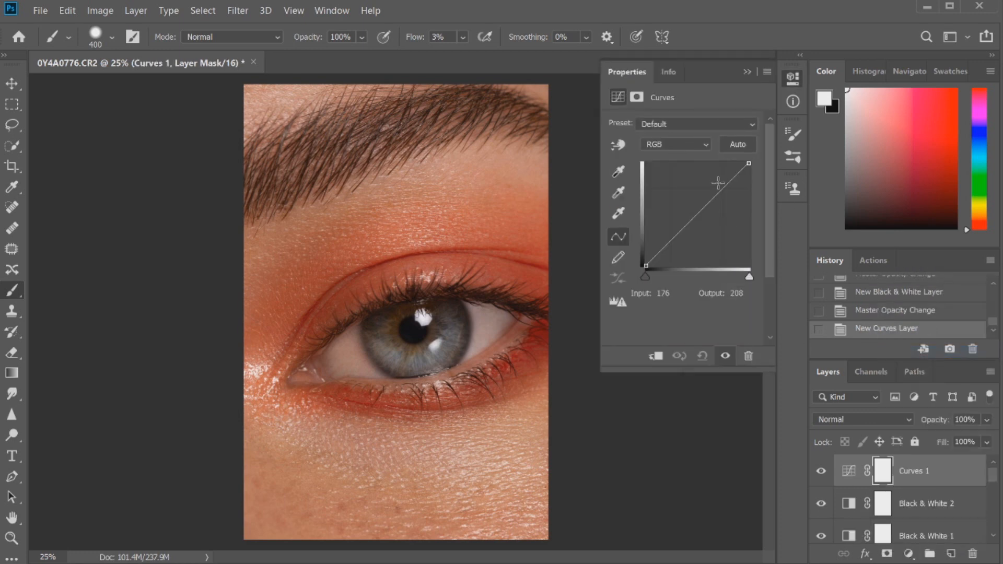
pyautogui.moveTo(718, 194)
pyautogui.mouseDown()
pyautogui.moveTo(719, 183)
pyautogui.moveTo(714, 191)
pyautogui.mouseUp()
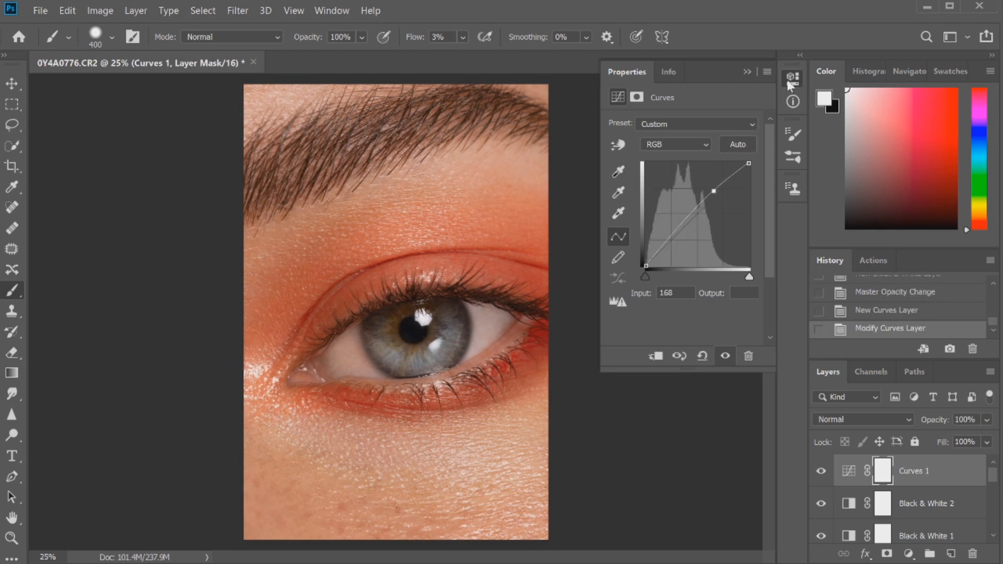
pyautogui.click(787, 79)
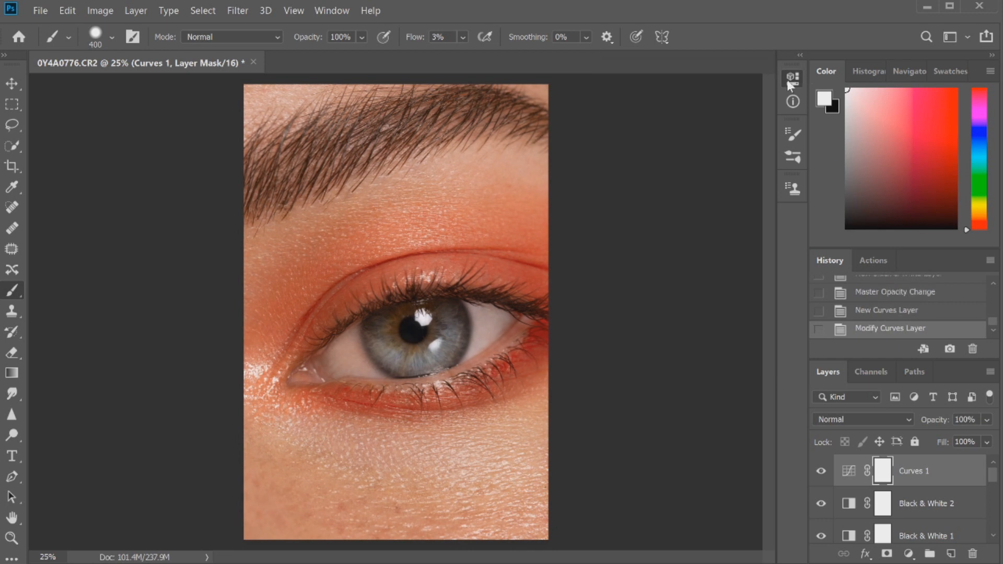
# Load the composite RGB channel's luminosity as a selection and return to the layer stack
pyautogui.click(867, 373)
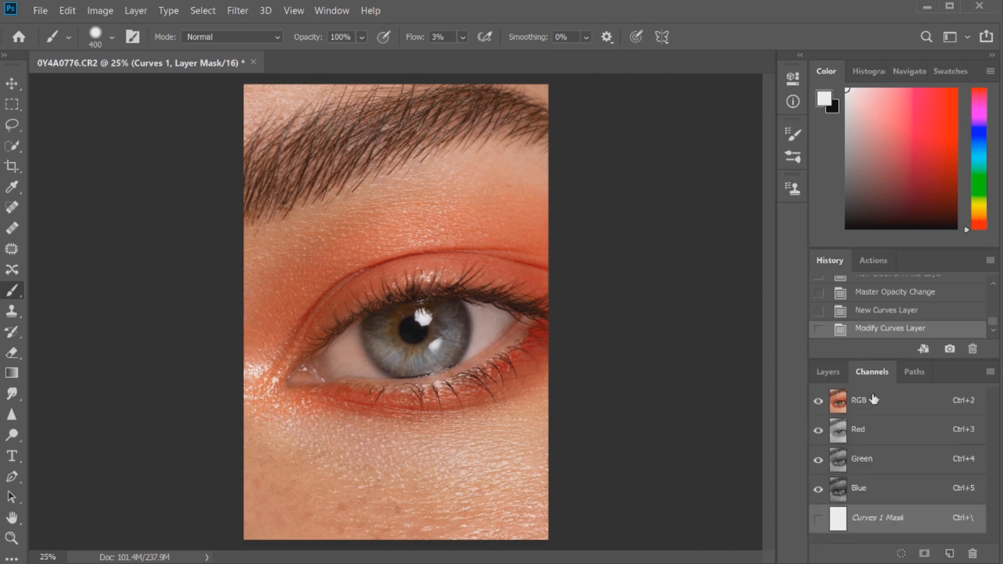
pyautogui.click(863, 412)
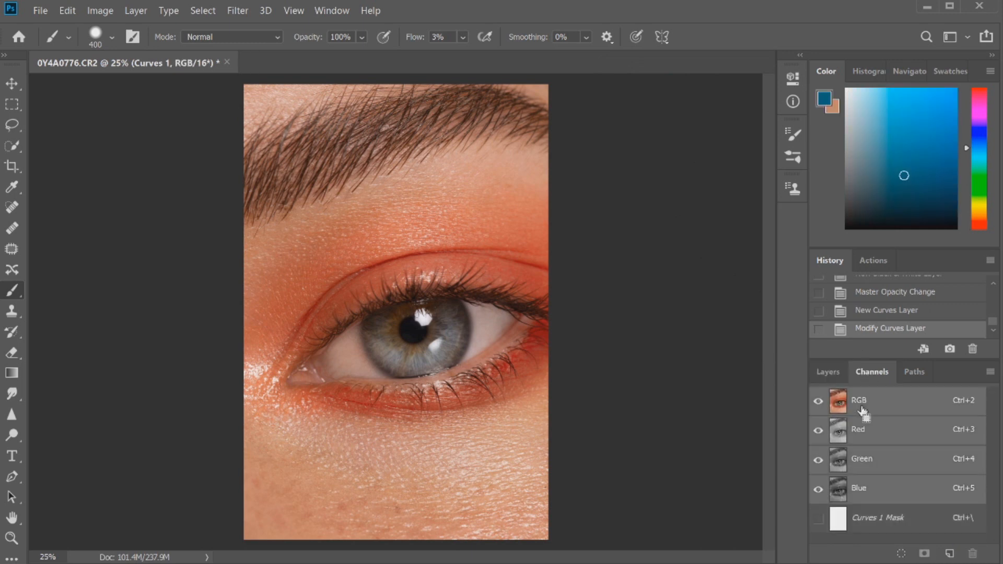
pyautogui.keyDown('ctrl'); pyautogui.click(862, 411); pyautogui.keyUp('ctrl')
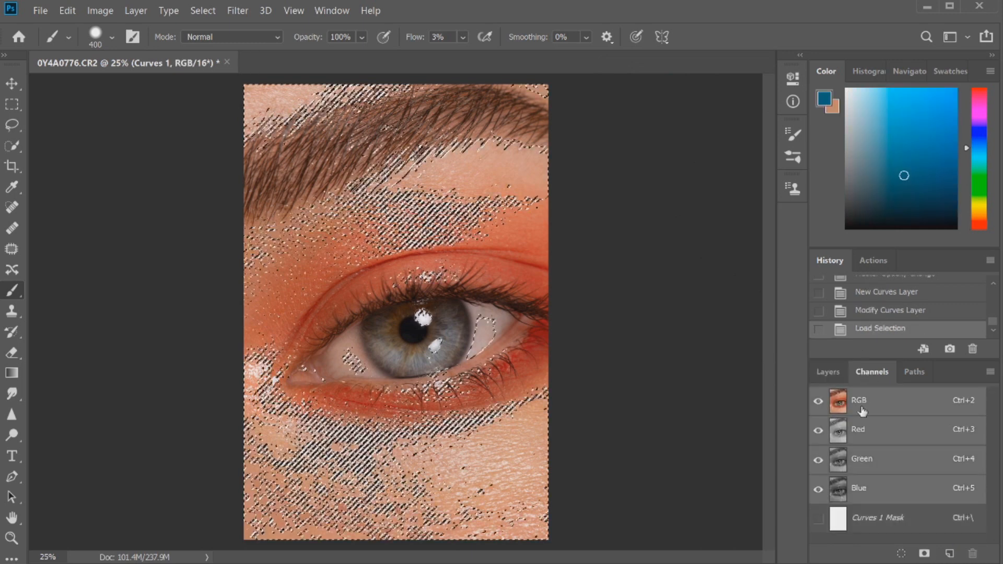
pyautogui.click(828, 372)
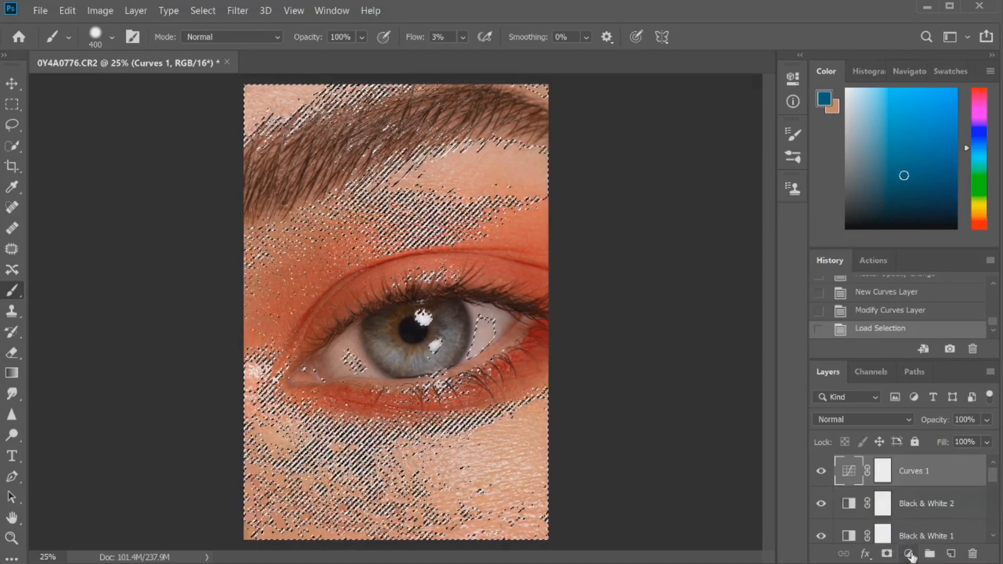
# Add a Levels adjustment layer masked by the luminosity selection and lower its white input level slightly to brighten the highlights
pyautogui.click(908, 554)
pyautogui.click(899, 339)
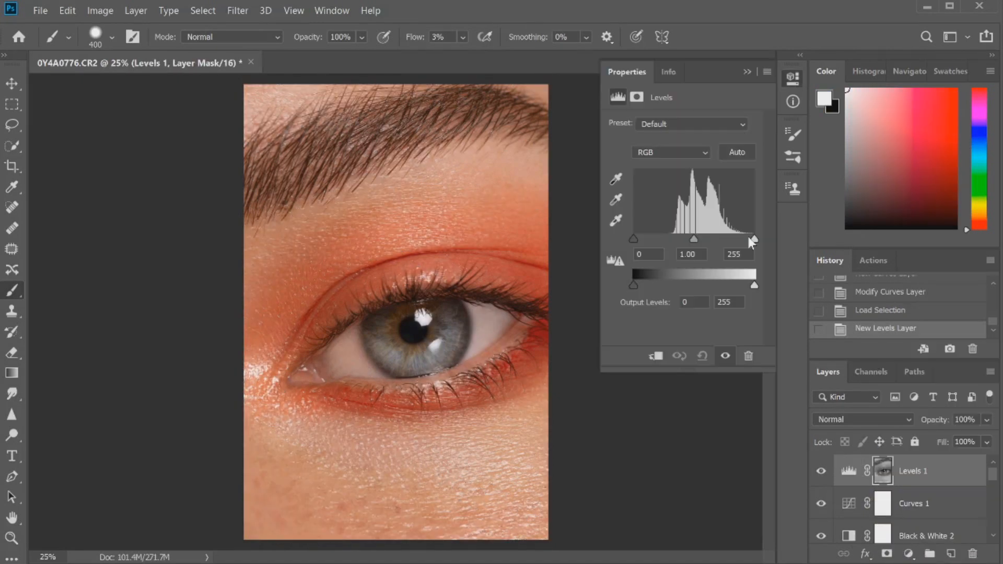
pyautogui.moveTo(748, 236); pyautogui.dragTo(745, 239)
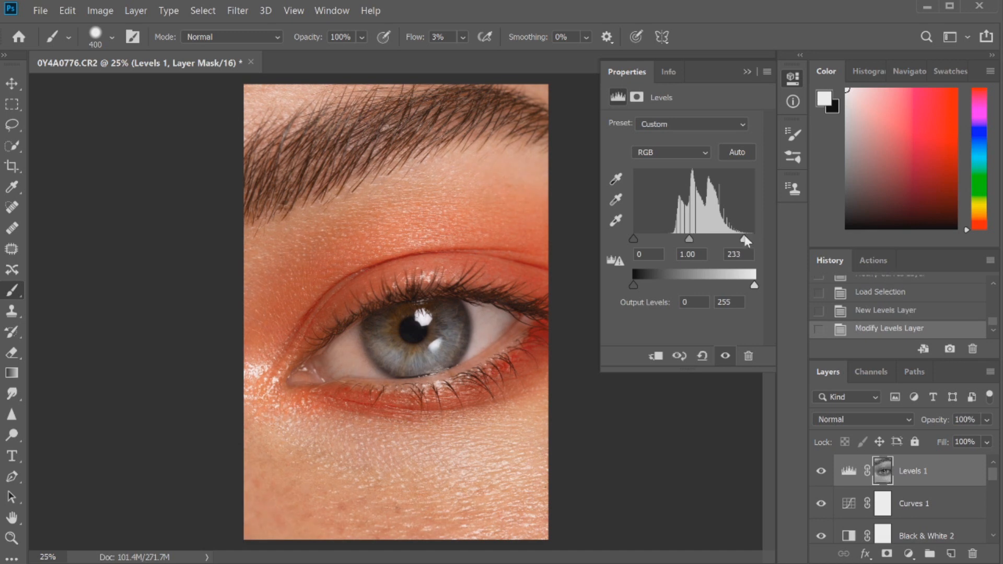
pyautogui.moveTo(747, 235); pyautogui.dragTo(749, 237)
pyautogui.click(791, 78)
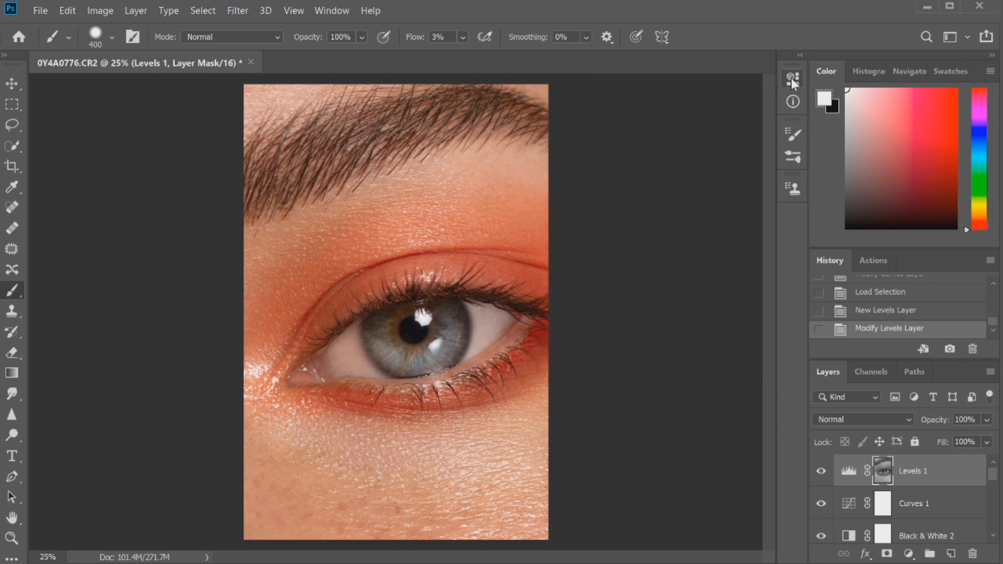
# Add a Selective Color adjustment layer and set the Reds to Magenta +9% and Yellow +9%
pyautogui.click(909, 555)
pyautogui.click(920, 544)
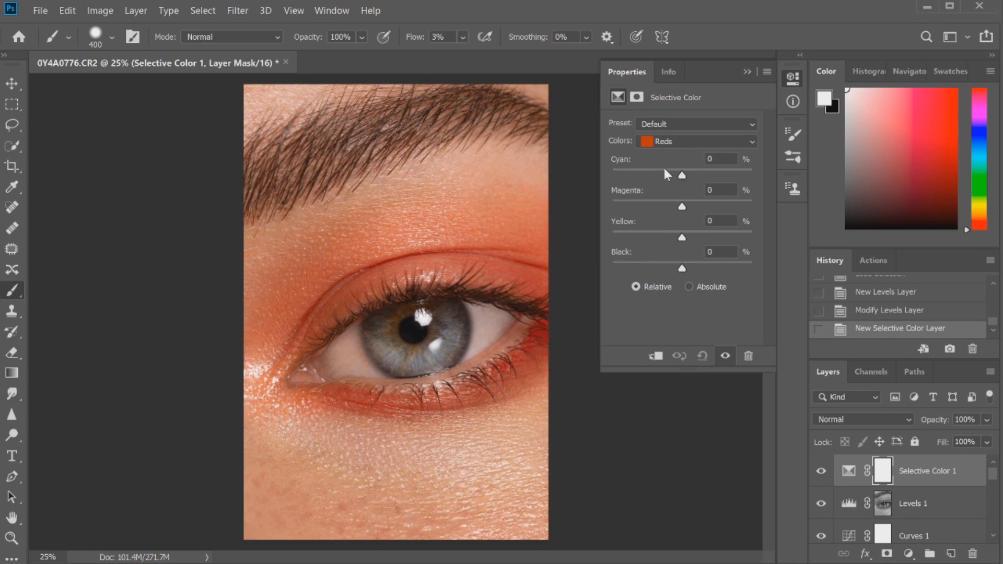
pyautogui.click(693, 207)
pyautogui.moveTo(703, 206); pyautogui.dragTo(689, 207)
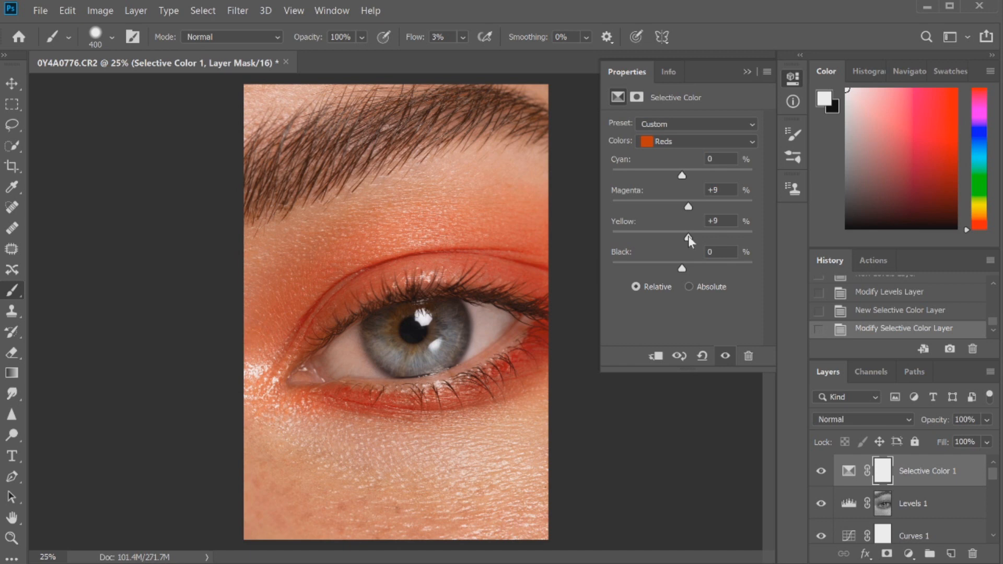
# Fine-tune the Magenta and Yellow amounts of the Neutrals in the Selective Color adjustment
pyautogui.click(673, 142)
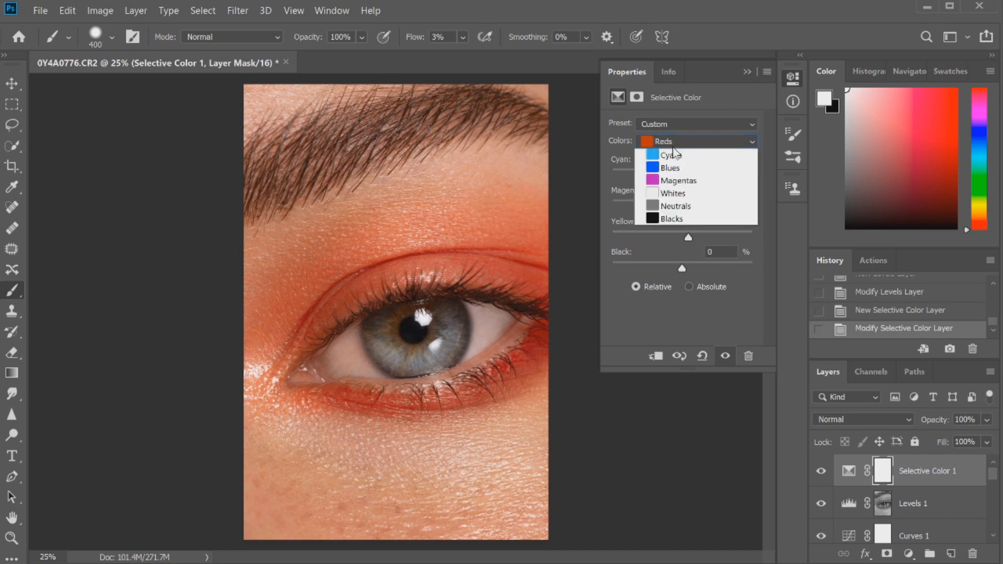
pyautogui.click(674, 244)
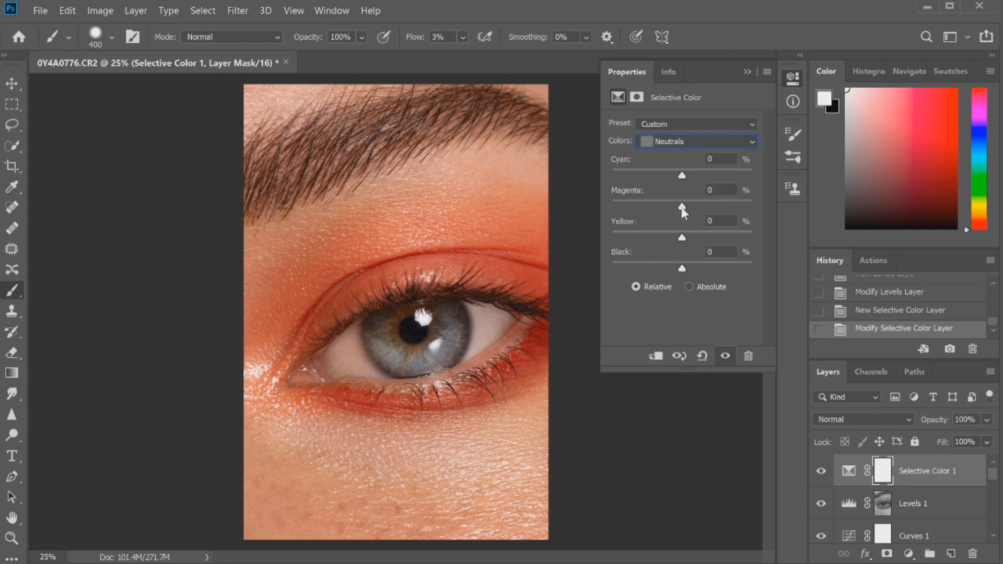
pyautogui.moveTo(682, 207); pyautogui.dragTo(683, 209)
pyautogui.moveTo(686, 238); pyautogui.dragTo(683, 238)
# Set the Blacks' Magenta to +2% in the Selective Color adjustment and fine-tune their Yellow and Cyan amounts
pyautogui.click(679, 142)
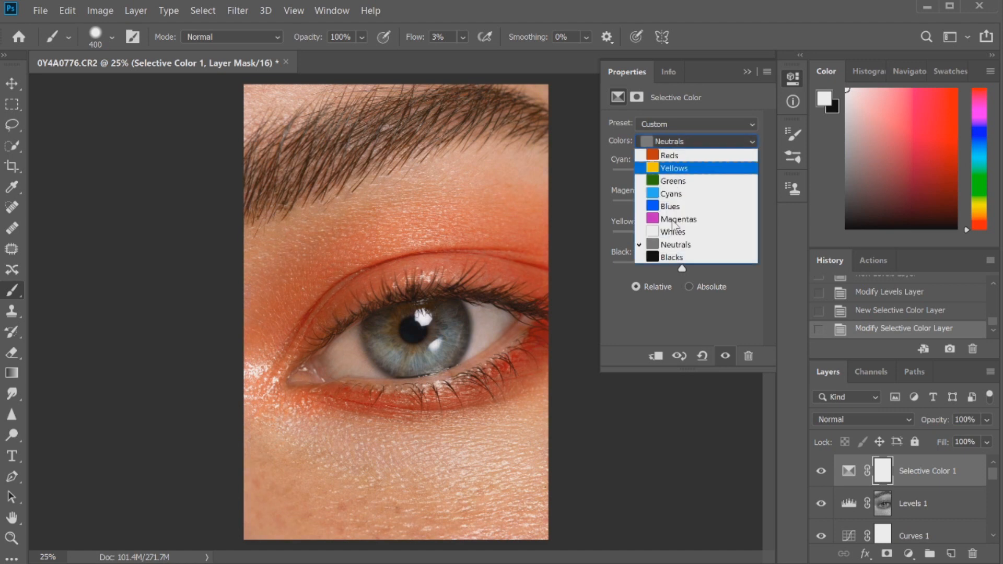
pyautogui.click(670, 255)
pyautogui.moveTo(682, 208)
pyautogui.mouseDown()
pyautogui.moveTo(691, 206)
pyautogui.moveTo(680, 207)
pyautogui.mouseUp()
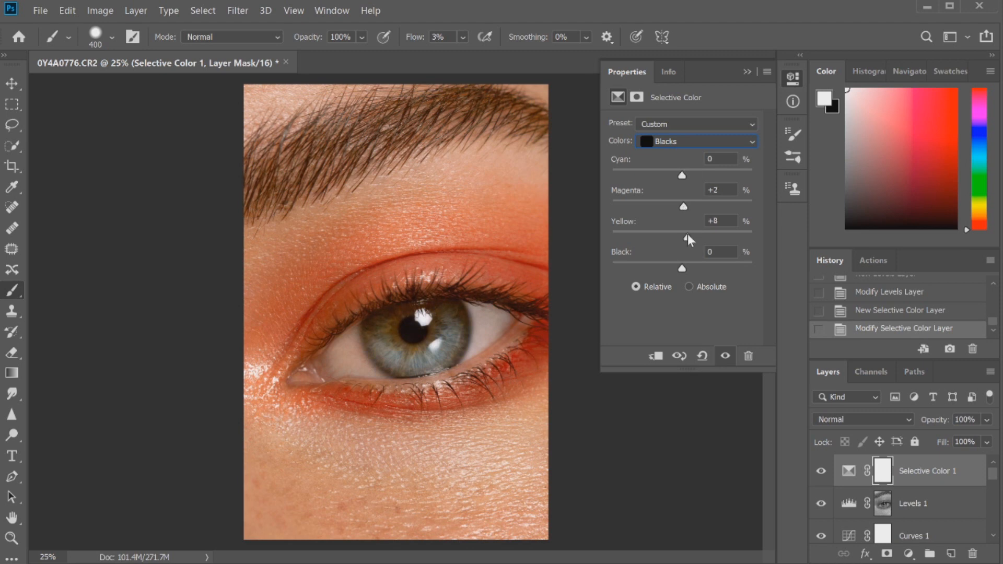
pyautogui.moveTo(683, 238); pyautogui.dragTo(687, 237)
pyautogui.moveTo(695, 174)
pyautogui.mouseDown()
pyautogui.moveTo(667, 175)
pyautogui.moveTo(684, 176)
pyautogui.mouseUp()
# Adjust the Whites in the Selective Color adjustment and compare the image with that layer hidden and shown
pyautogui.click(675, 143)
pyautogui.click(672, 233)
pyautogui.moveTo(698, 237); pyautogui.dragTo(681, 208)
pyautogui.click(788, 80)
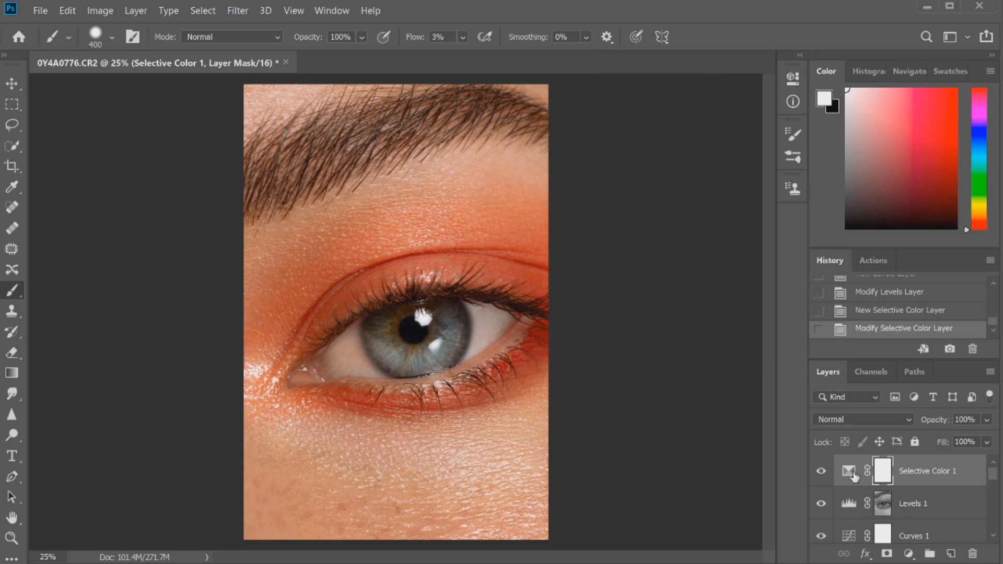
pyautogui.click(821, 472)
pyautogui.click(821, 472)
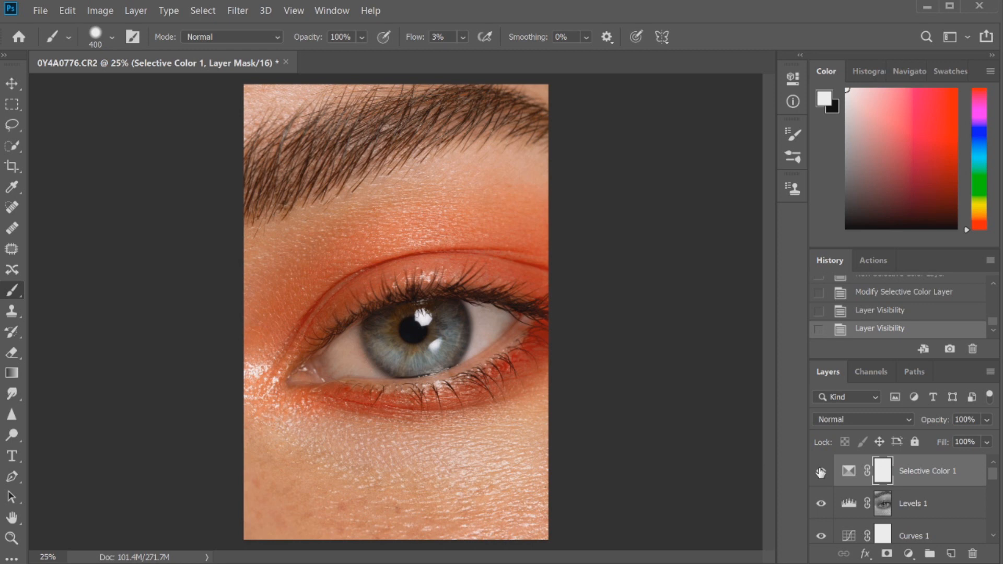
# Add a Photo Filter adjustment layer, try Warming Filter (81) and the presets after it, and settle on the Yellow filter
pyautogui.click(909, 554)
pyautogui.click(912, 445)
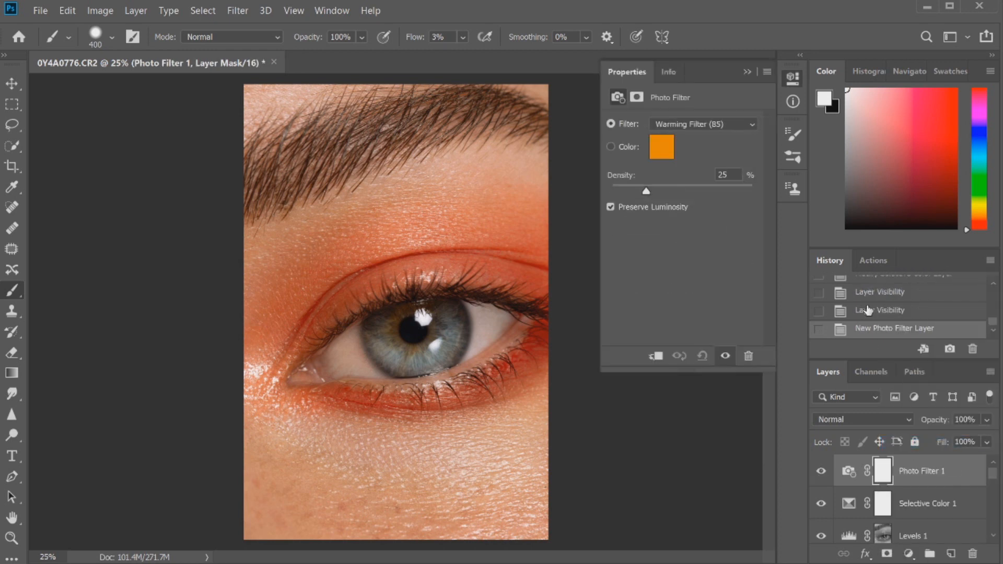
pyautogui.click(691, 124)
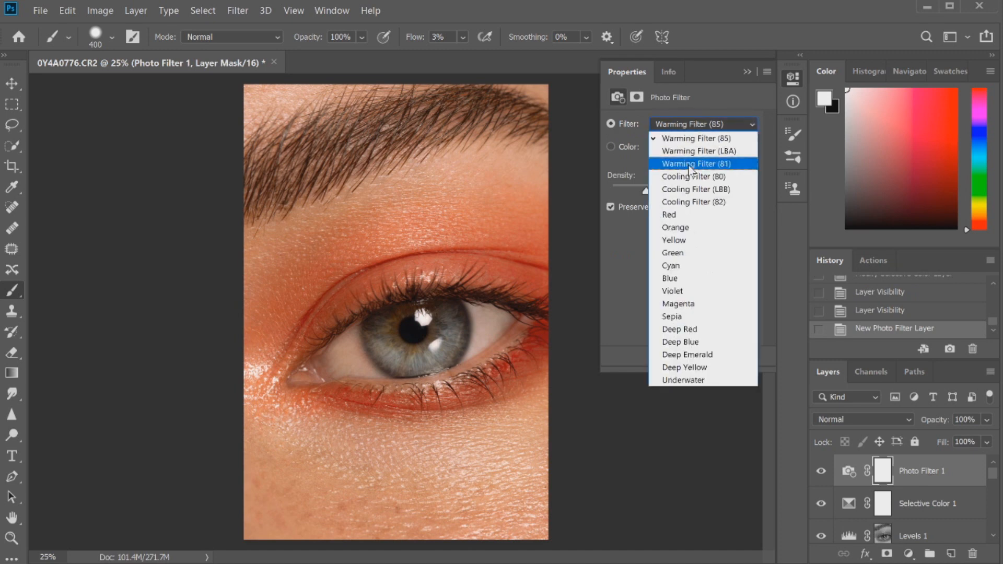
pyautogui.click(688, 164)
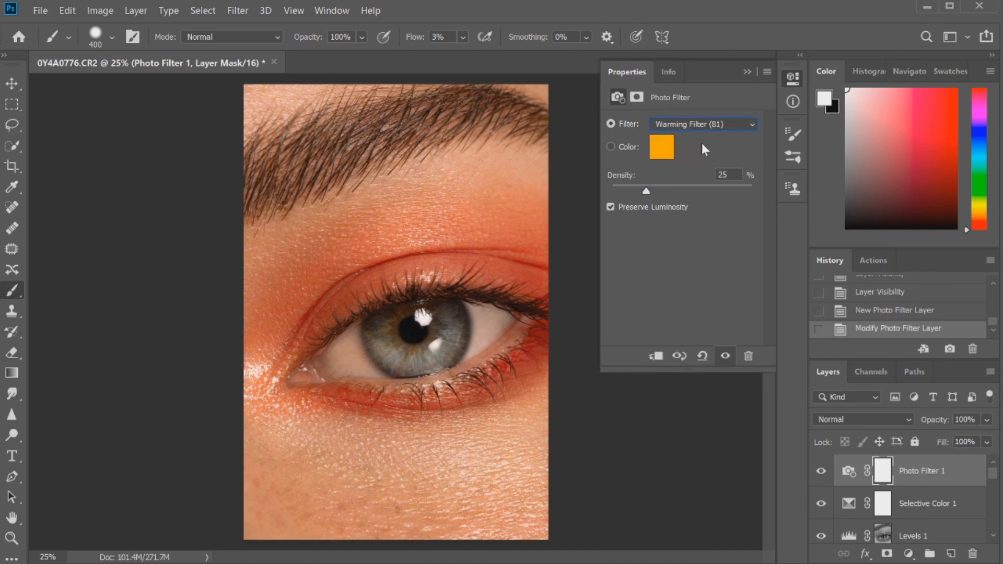
pyautogui.press('Down')
pyautogui.press('Down')
pyautogui.press('Down')
pyautogui.press('Down')
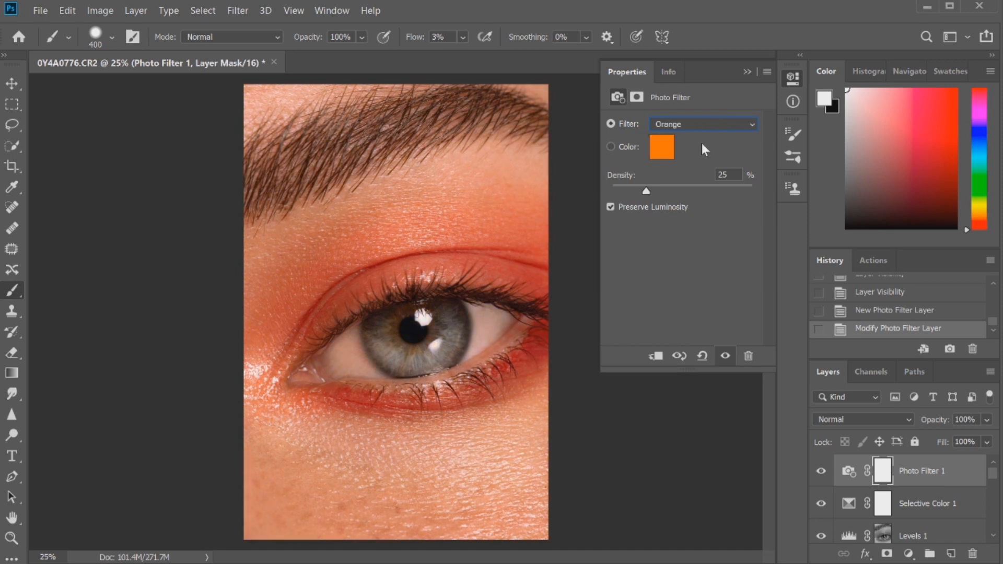
pyautogui.press('Down')
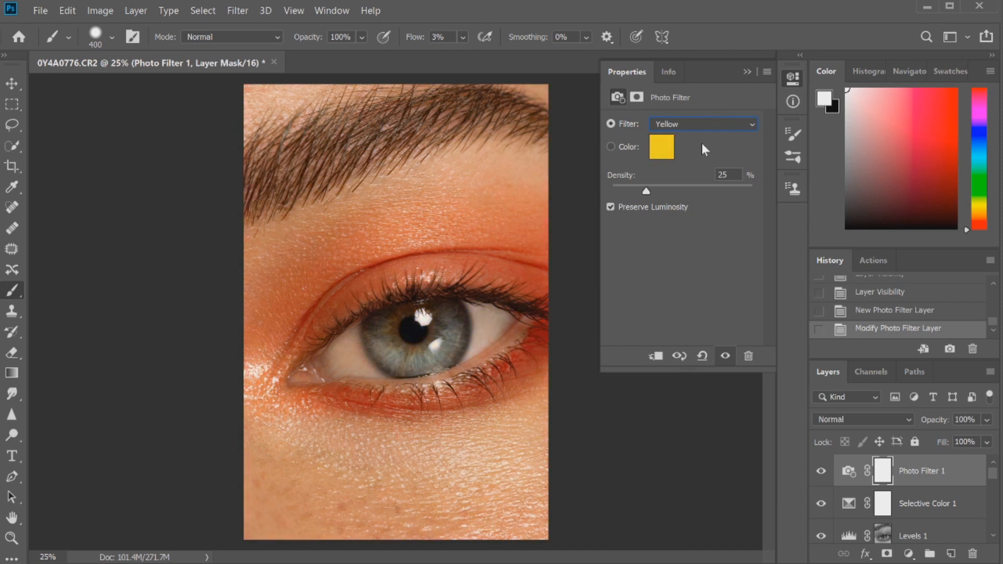
# Reduce the Photo Filter's density well below 25% and compare the image with the filter layer hidden and shown
pyautogui.click(629, 186)
pyautogui.moveTo(627, 192); pyautogui.dragTo(624, 193)
pyautogui.click(823, 77)
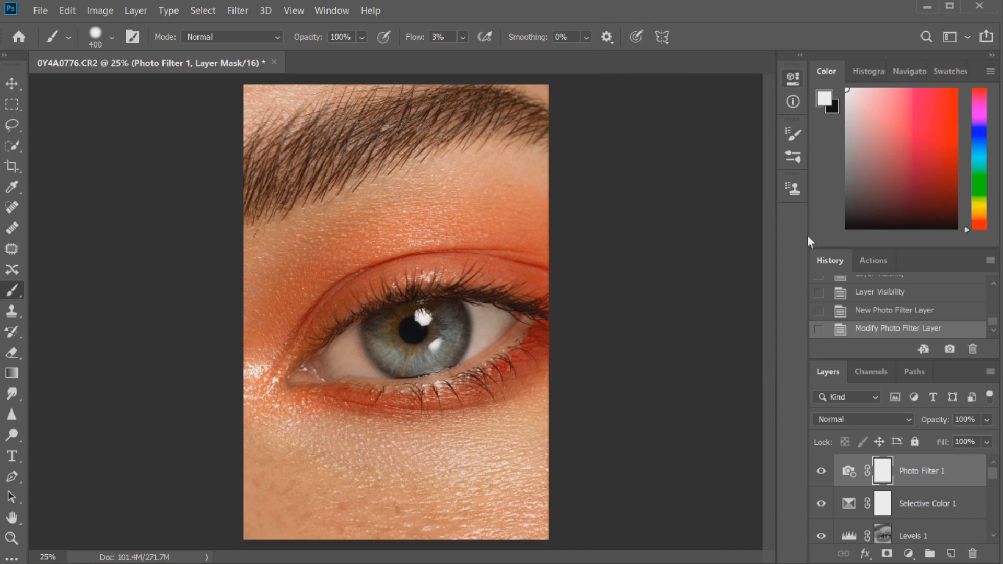
pyautogui.click(821, 471)
pyautogui.click(822, 473)
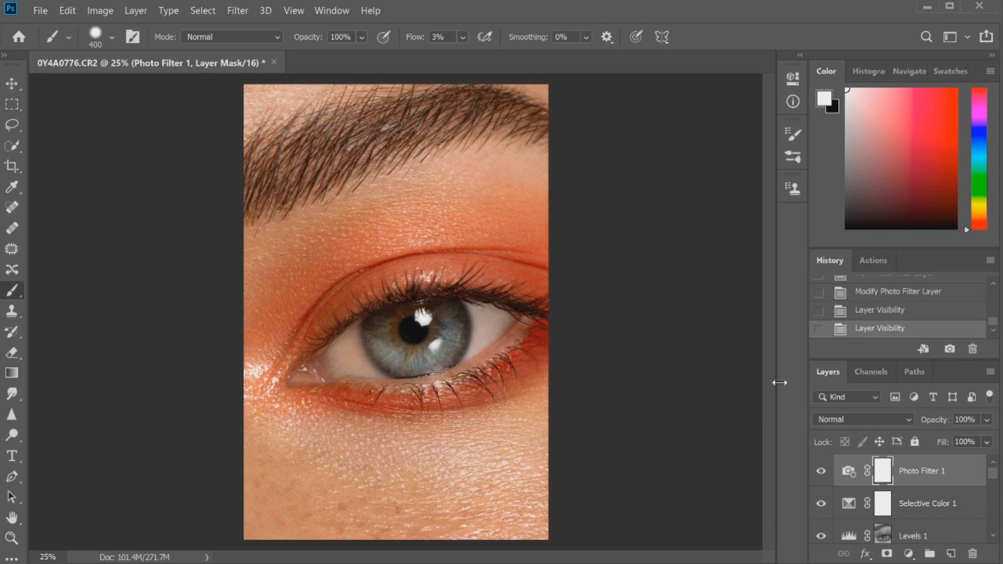
# Flatten all layers into the Background and take a history snapshot of the result
pyautogui.click(136, 10)
pyautogui.click(149, 547)
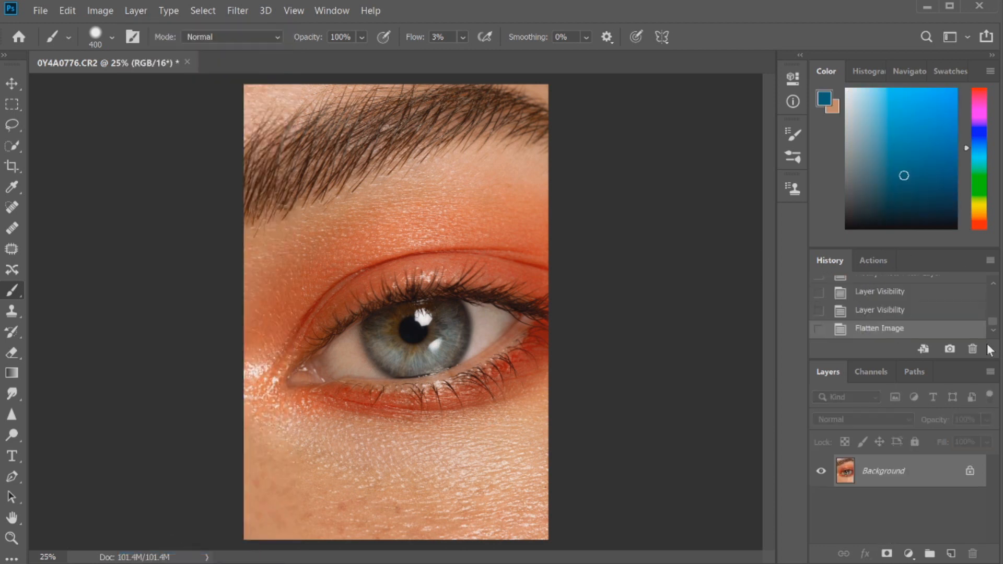
pyautogui.click(944, 349)
# Duplicate the flattened Background layer and apply a High Pass filter with a 9.0-pixel radius to the copy
pyautogui.moveTo(904, 473); pyautogui.dragTo(951, 553)
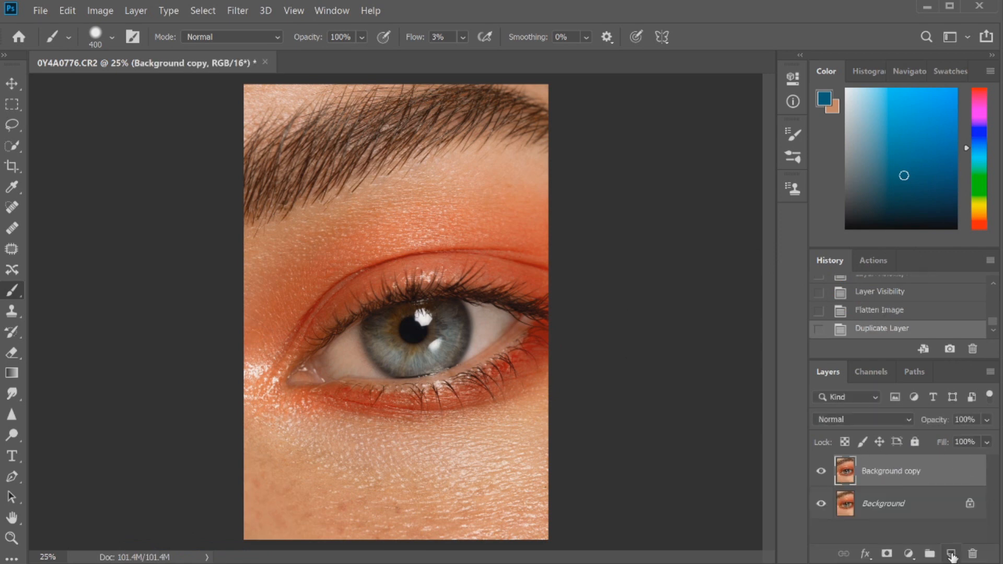
pyautogui.click(243, 12)
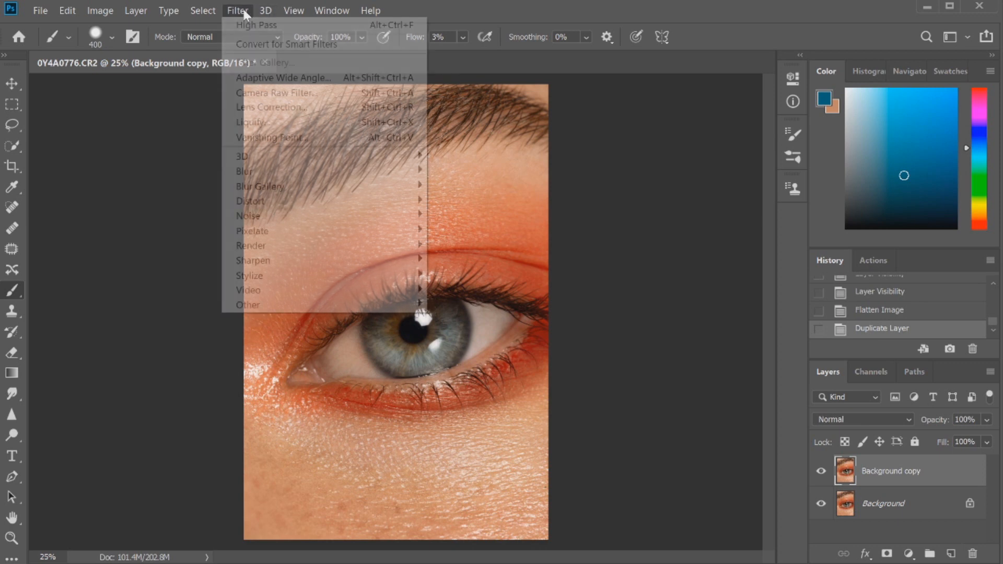
pyautogui.moveTo(249, 305)
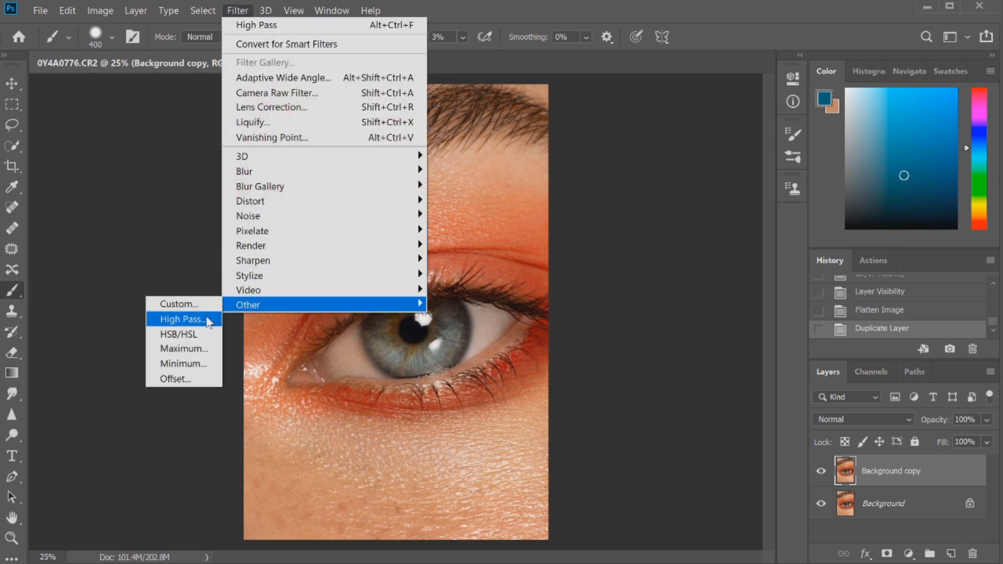
pyautogui.click(183, 321)
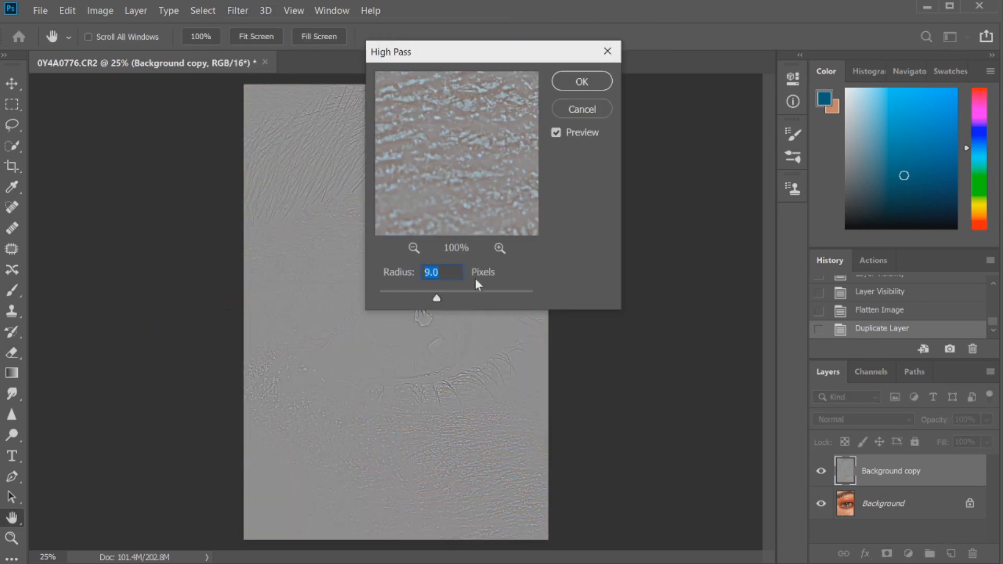
pyautogui.click(577, 82)
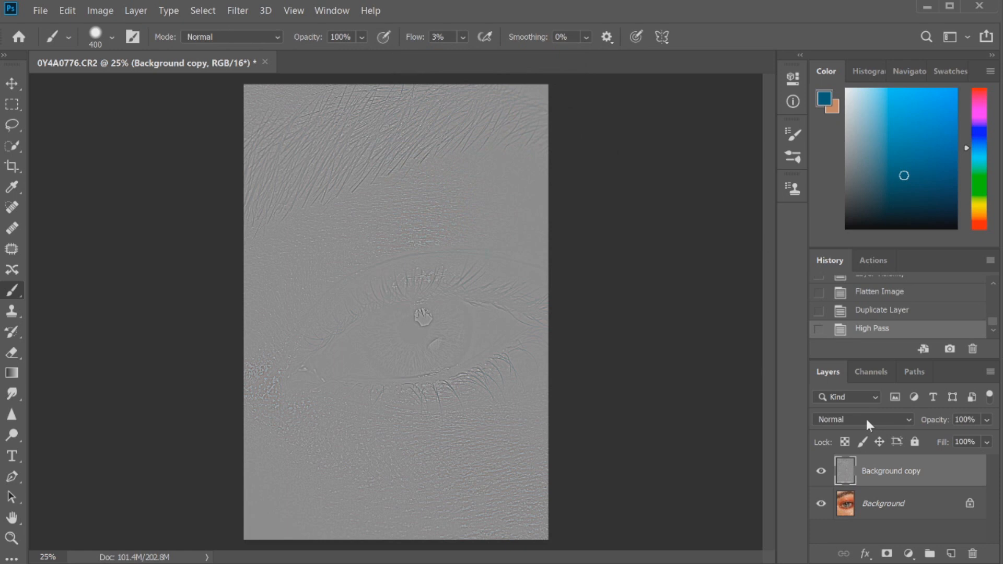
# Blend the High Pass layer in Overlay mode and reduce its opacity to 39% for subtle sharpening
pyautogui.click(866, 420)
pyautogui.click(860, 396)
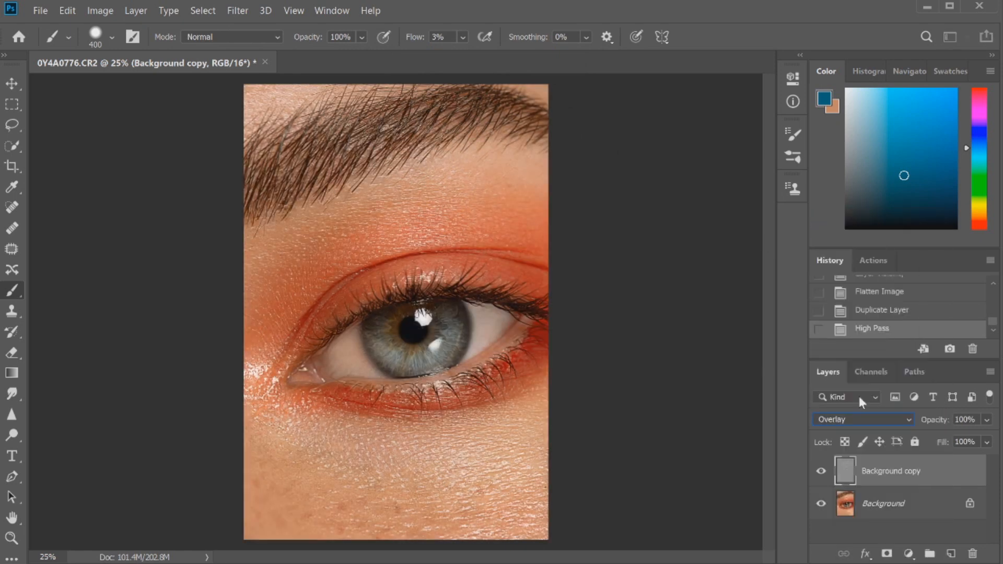
pyautogui.click(989, 420)
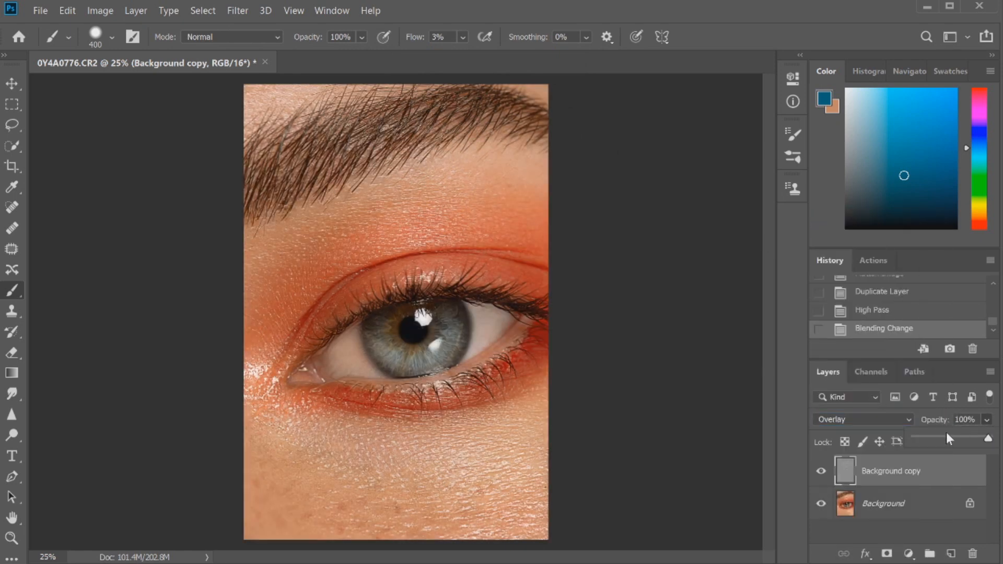
pyautogui.moveTo(947, 435); pyautogui.dragTo(944, 436)
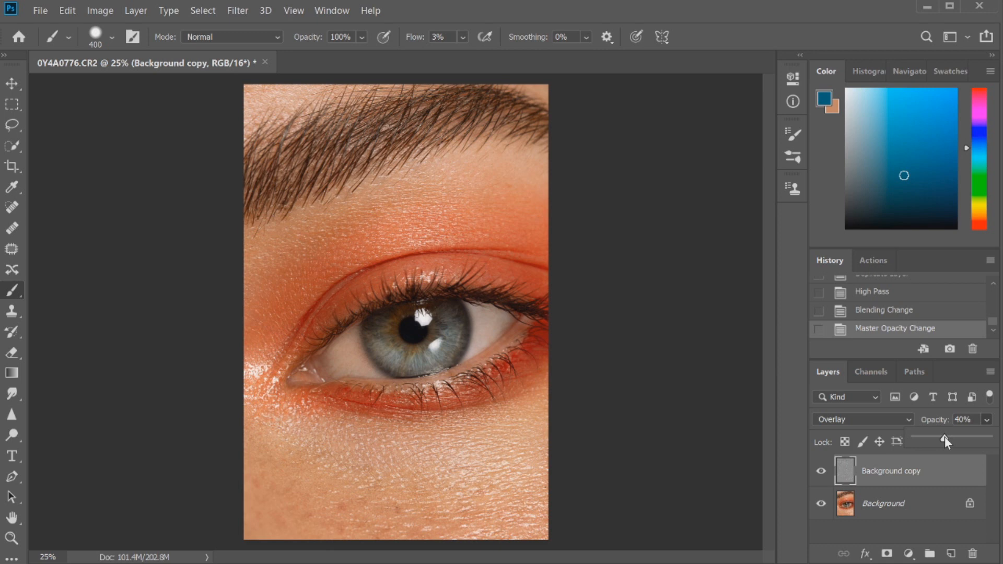
pyautogui.moveTo(953, 442); pyautogui.dragTo(948, 443)
pyautogui.moveTo(947, 442); pyautogui.dragTo(944, 442)
pyautogui.click(986, 421)
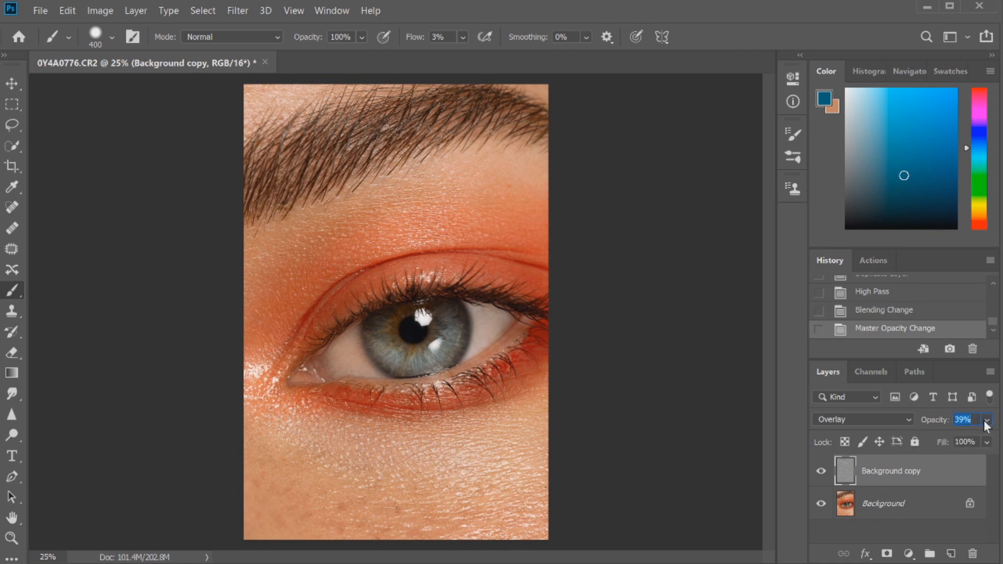
pyautogui.click(986, 421)
pyautogui.click(986, 423)
# Take a history snapshot of the sharpened image, compare it with the original opened state, and return to Snapshot 5
pyautogui.click(950, 349)
pyautogui.moveTo(993, 327); pyautogui.dragTo(999, 288)
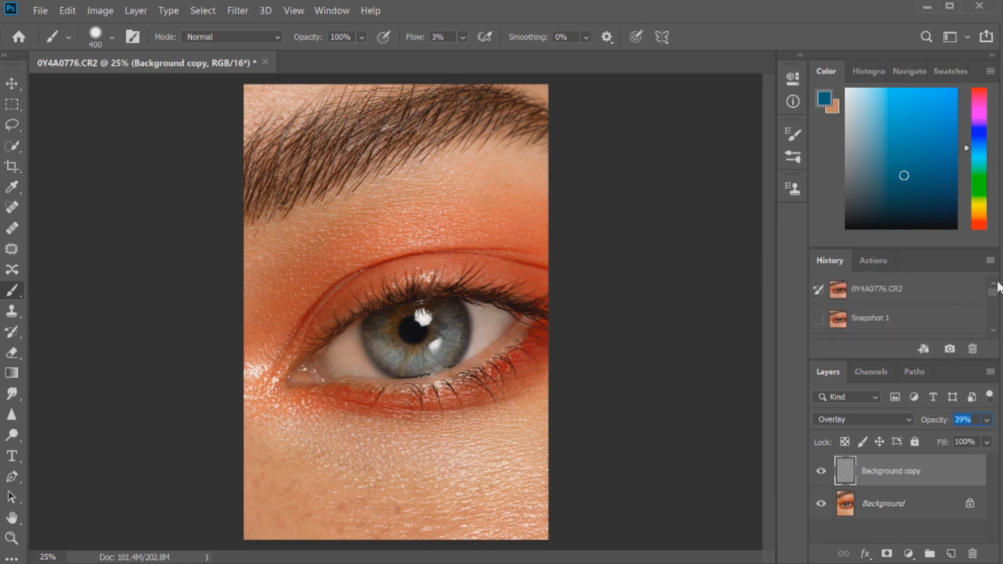
pyautogui.click(932, 291)
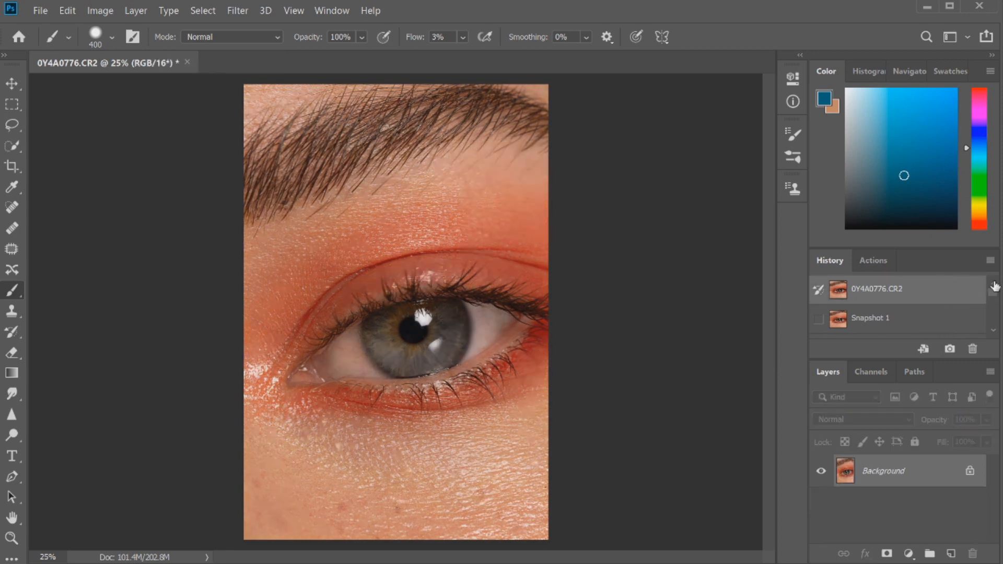
pyautogui.scroll(-2, 995, 299)
pyautogui.click(949, 298)
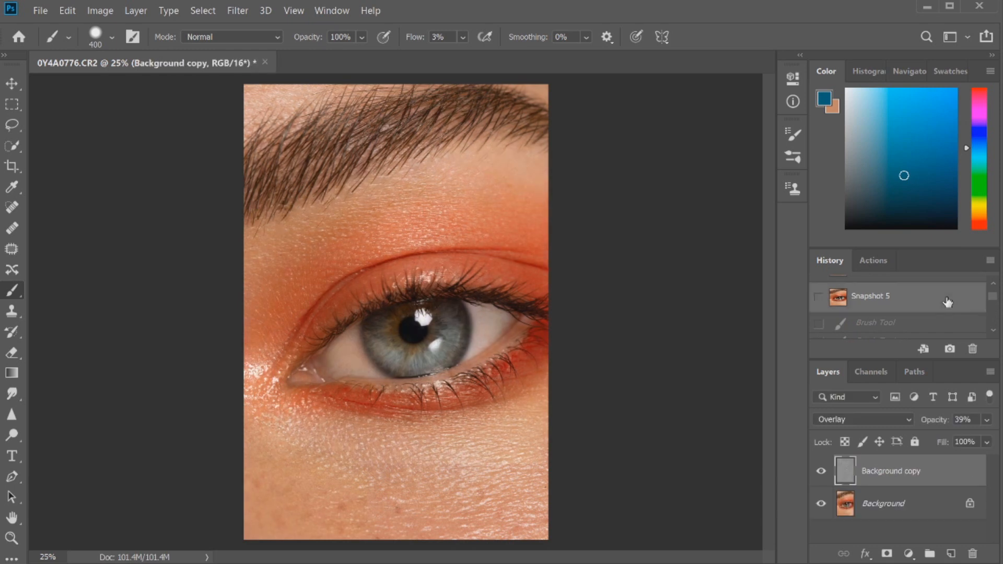